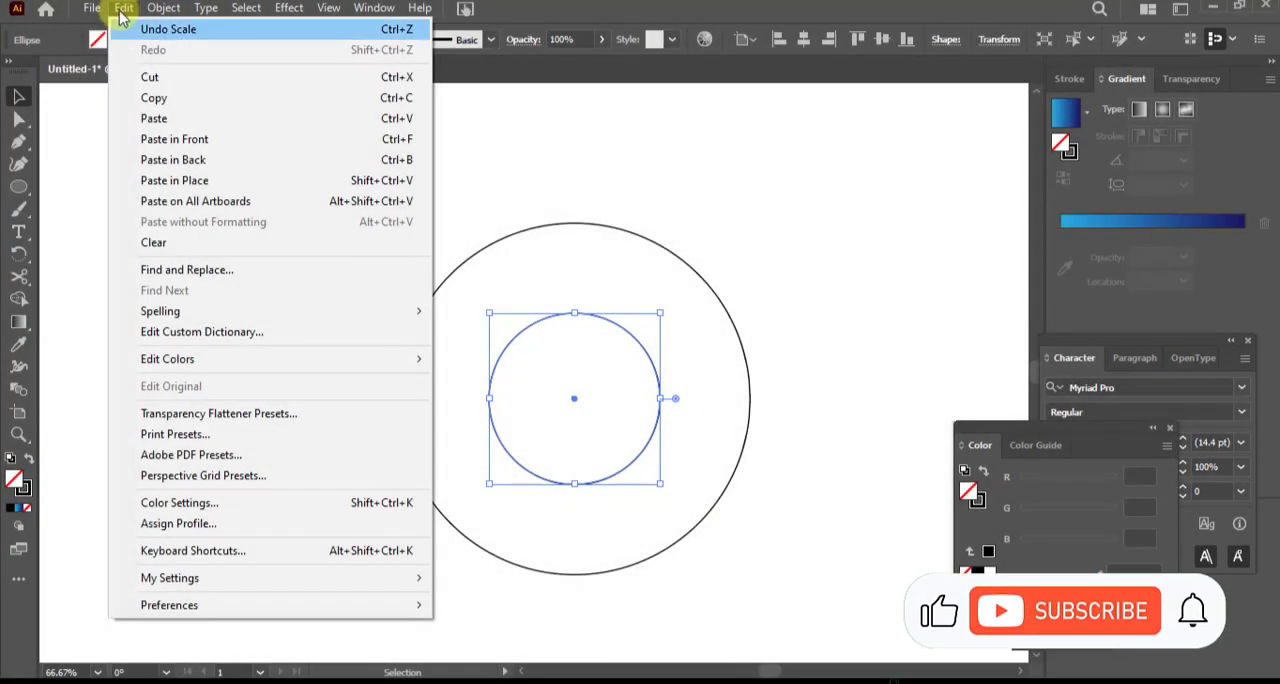
Paste a copy of the small circle in front and enlarge it to touch the outer circle's upper right and the small circle's lower left
{"action": "left_click", "coordinate": [177, 140]}
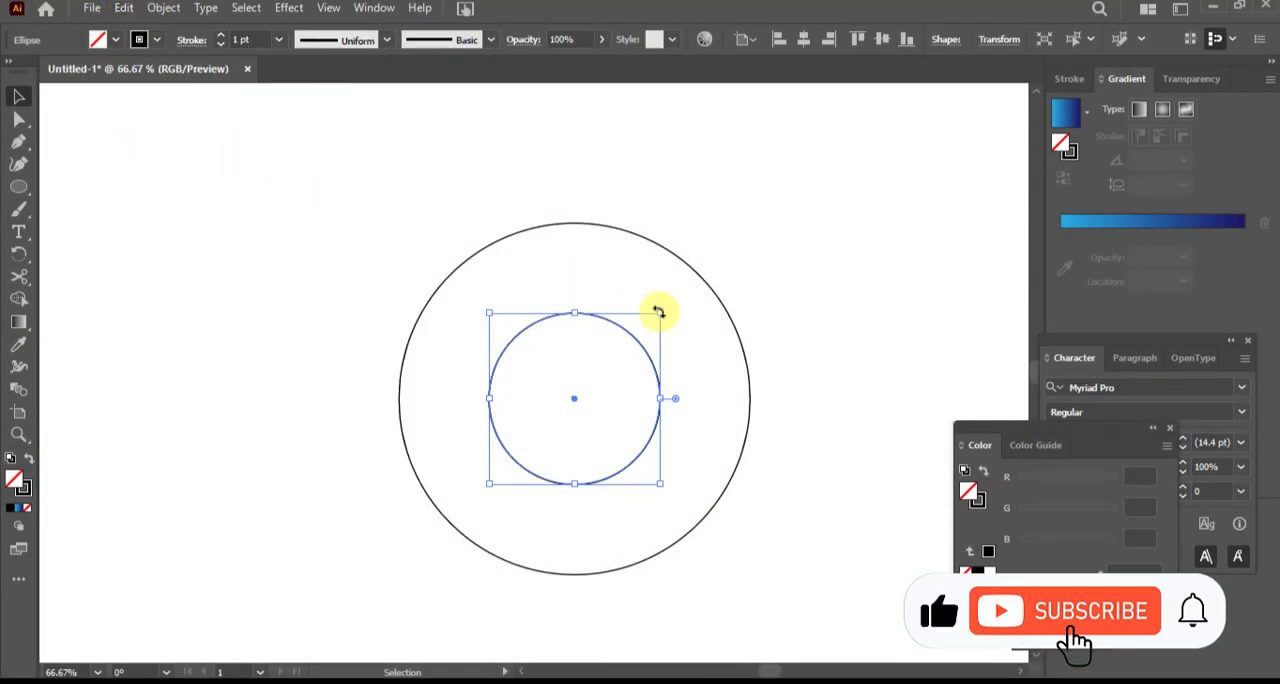
{"action": "left_click_drag", "start_coordinate": [660, 313], "coordinate": [766, 240]}
{"action": "left_click_drag", "start_coordinate": [490, 483], "coordinate": [469, 498]}
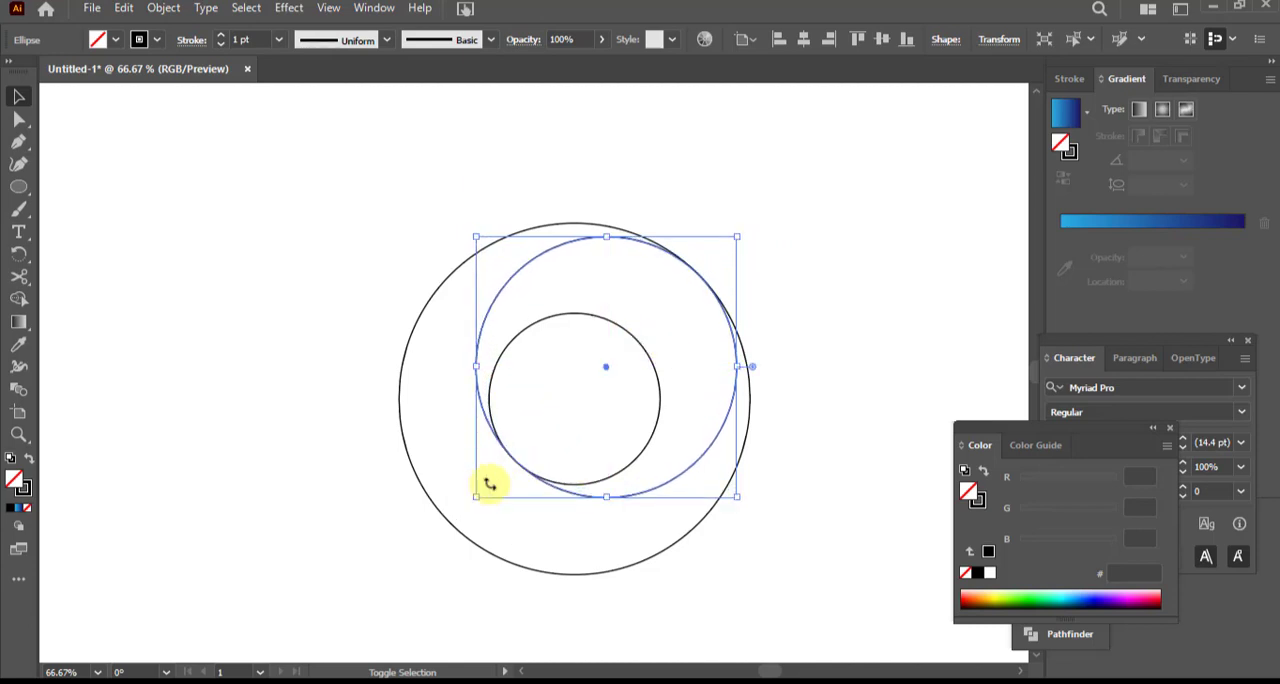
{"action": "left_click", "coordinate": [831, 285]}
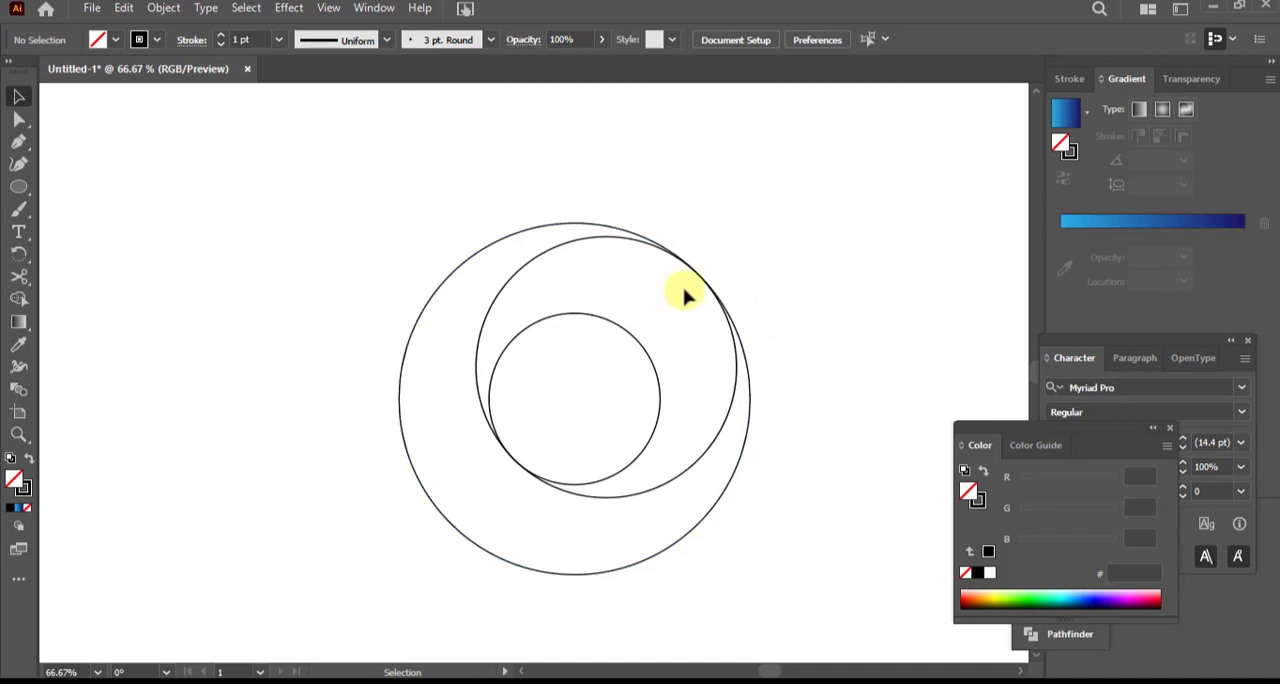
Copy the medium circle and paste the duplicate in front of the original
{"action": "left_click", "coordinate": [491, 305]}
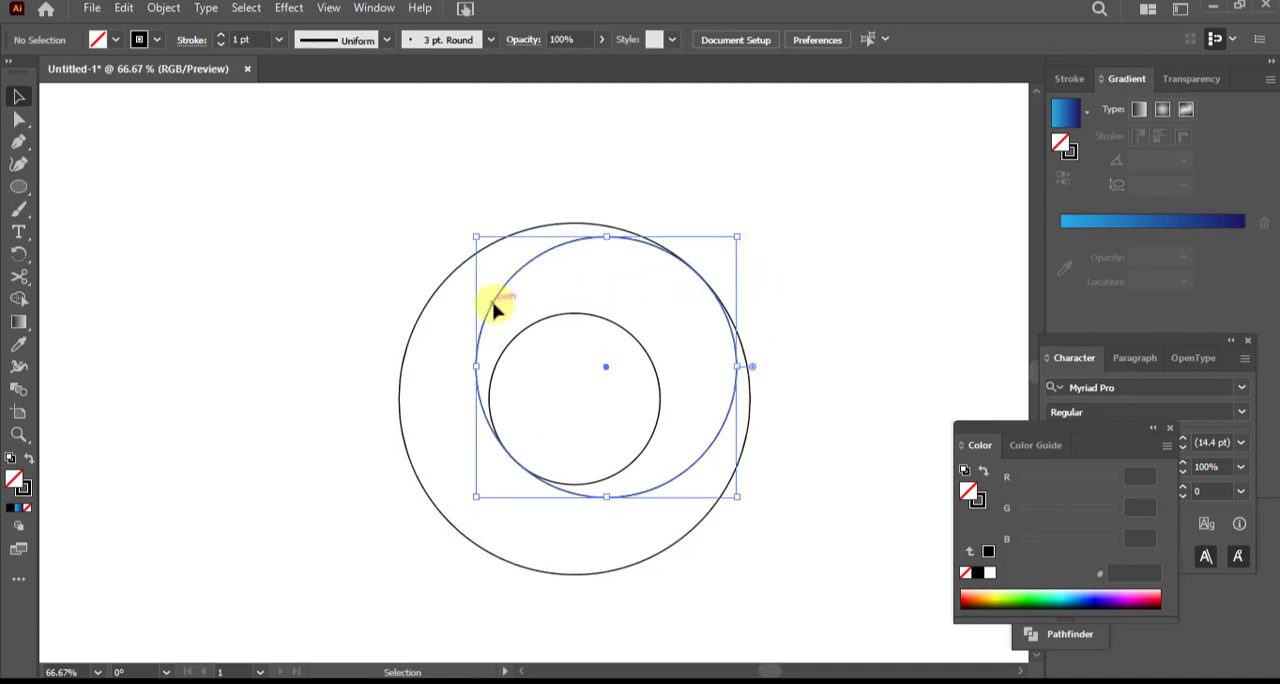
{"action": "left_click", "coordinate": [124, 8]}
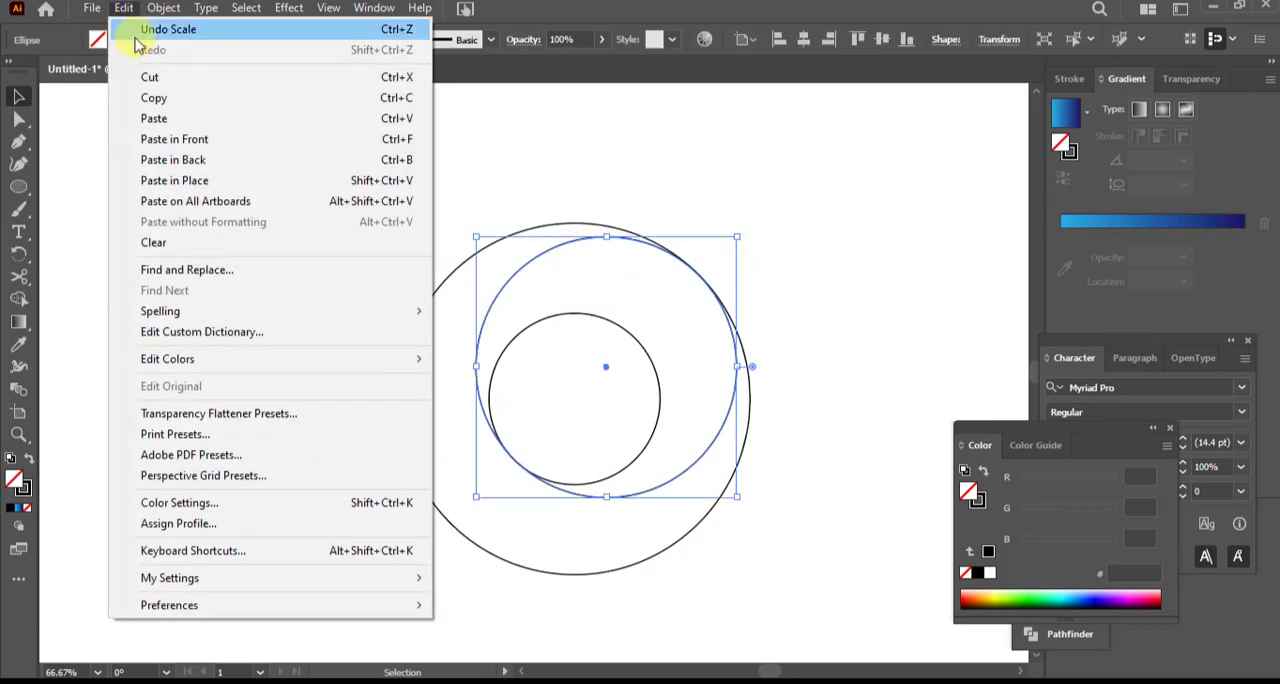
{"action": "left_click", "coordinate": [153, 100]}
{"action": "left_click", "coordinate": [122, 8]}
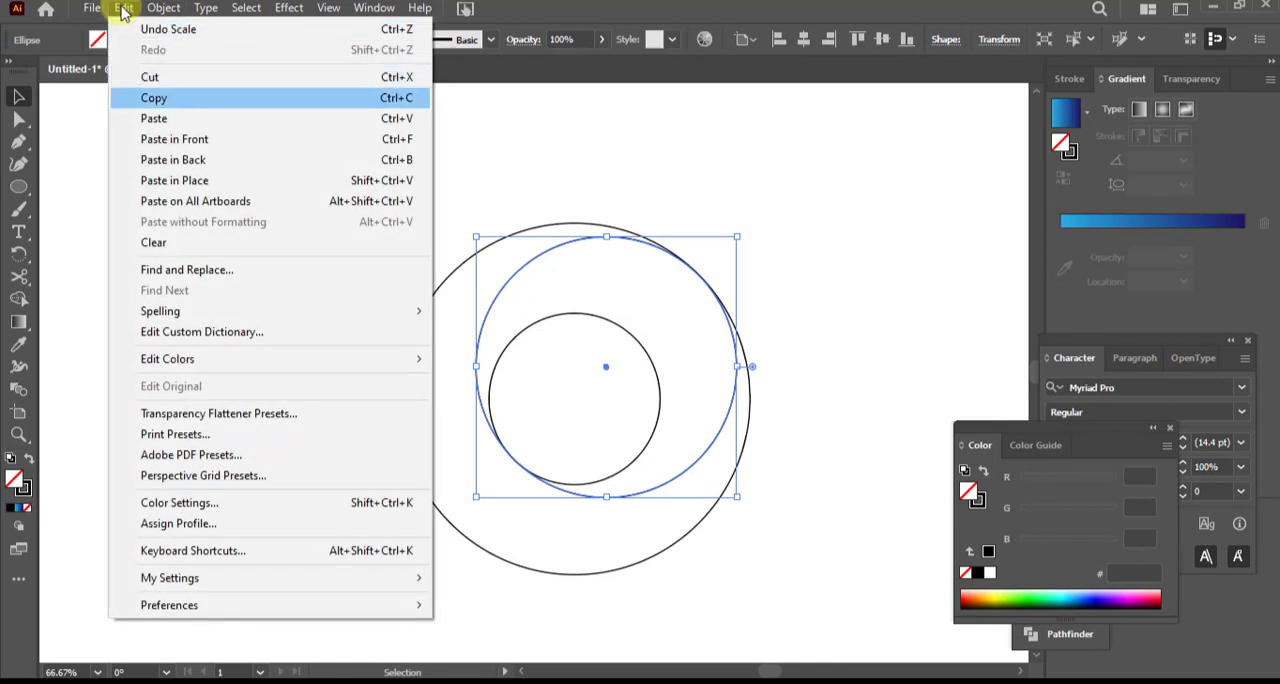
{"action": "left_click", "coordinate": [184, 146]}
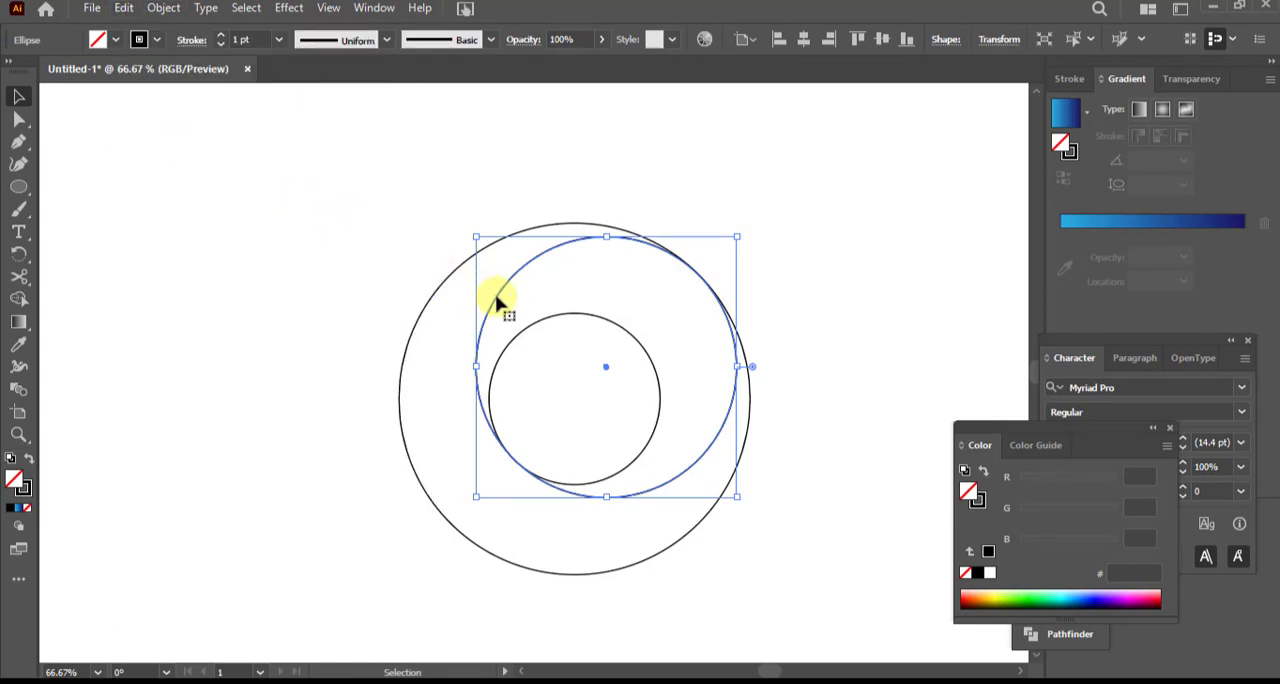
Move the duplicate medium circle horizontally left so it mirrors the original inside the outer circle
{"action": "key", "text": "ctrl+shift+a"}
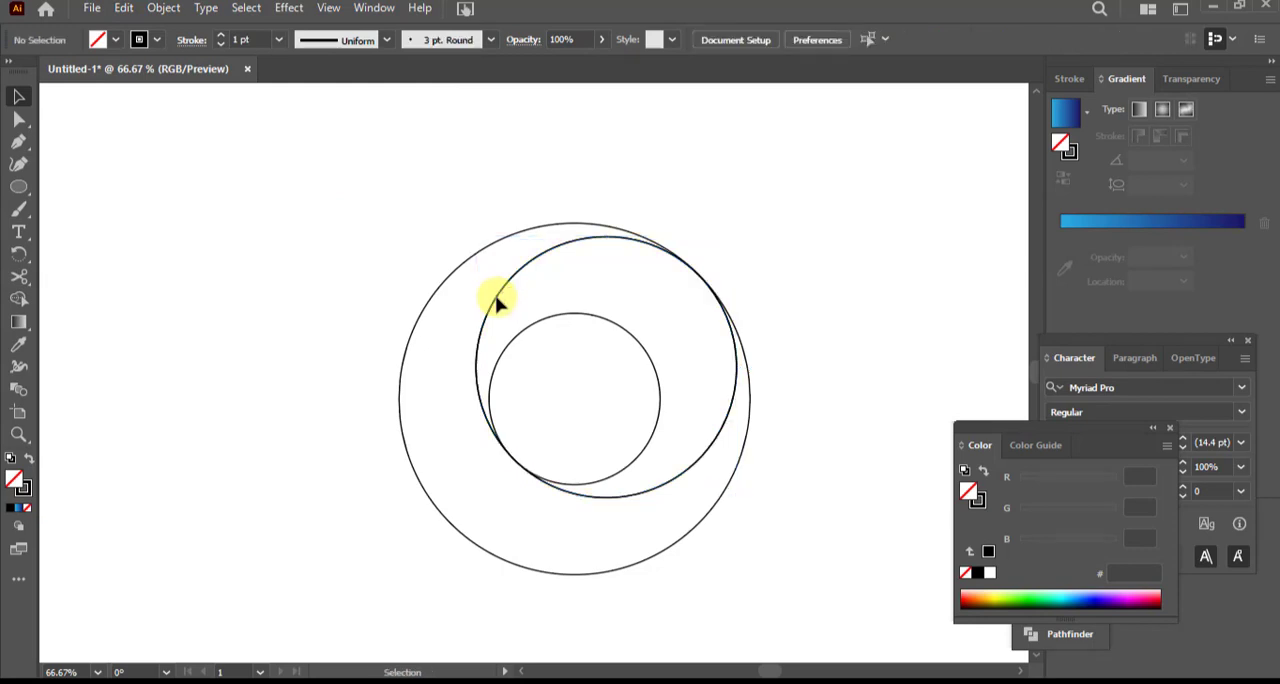
{"action": "left_click", "coordinate": [492, 304]}
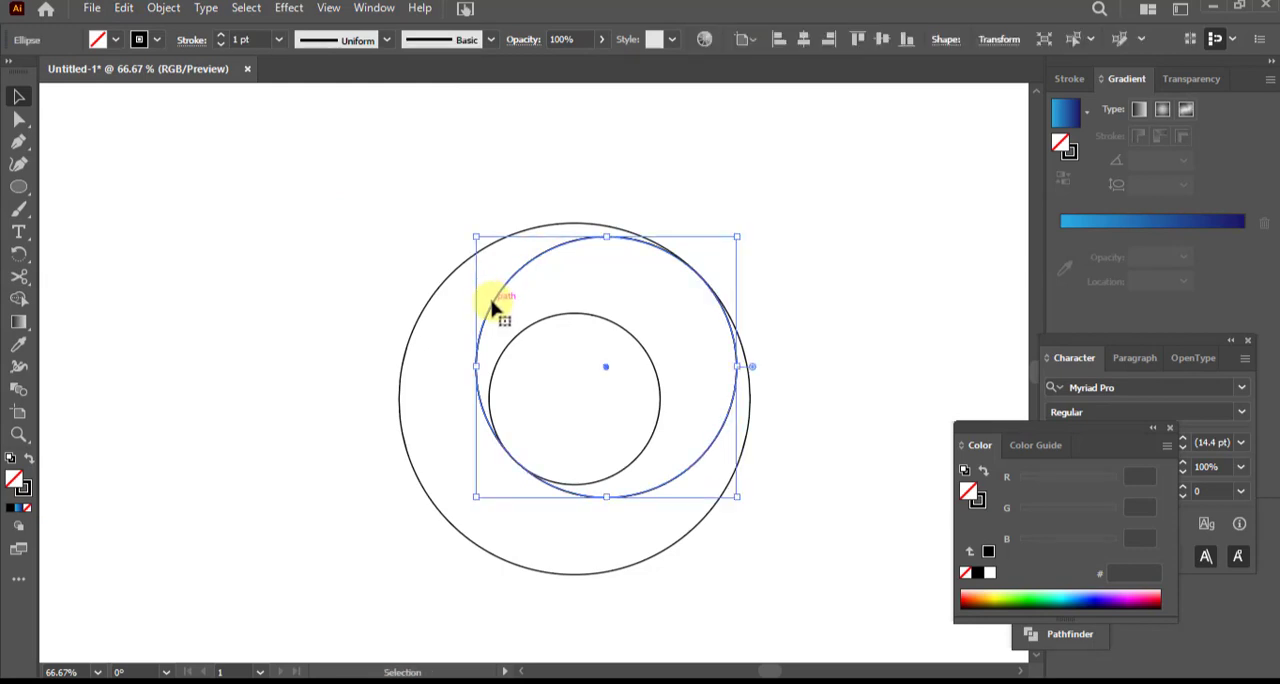
{"action": "left_click_drag", "start_coordinate": [492, 308], "coordinate": [433, 317]}
{"action": "left_click", "coordinate": [330, 270]}
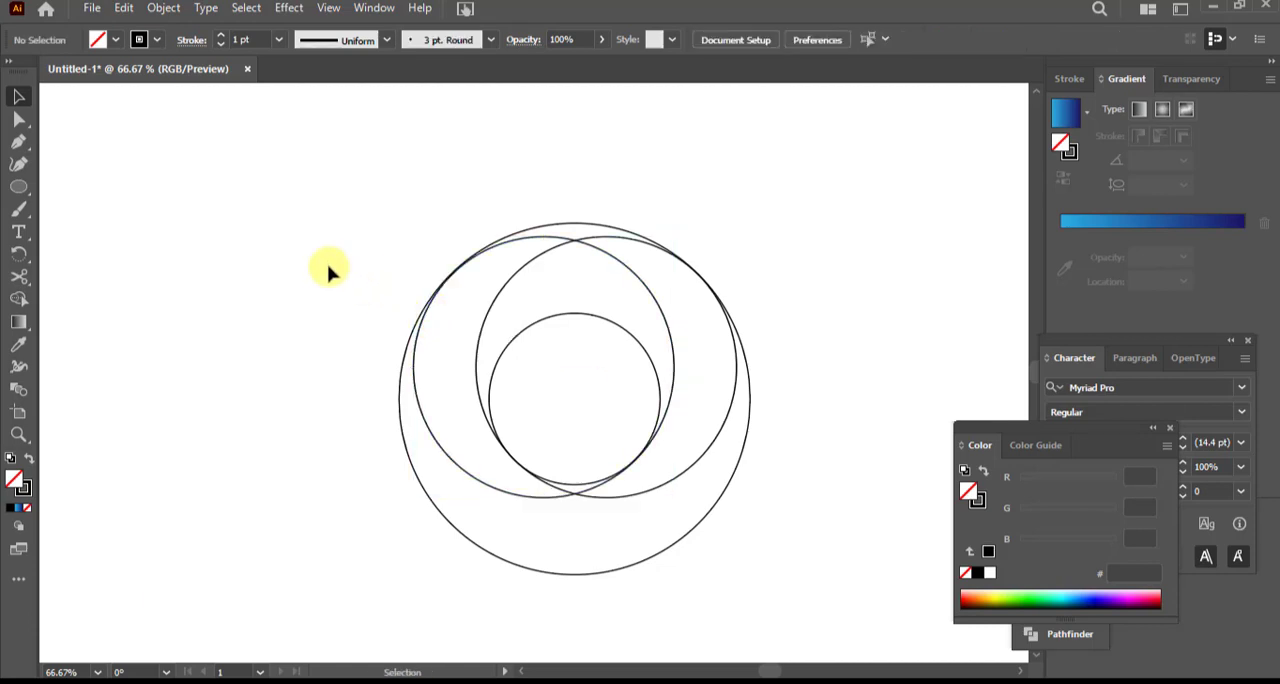
Enlarge the left medium circle slightly toward its upper left so its edge slightly overlaps the outer circle
{"action": "scroll", "coordinate": [330, 270], "scroll_direction": "down", "scroll_amount": 2}
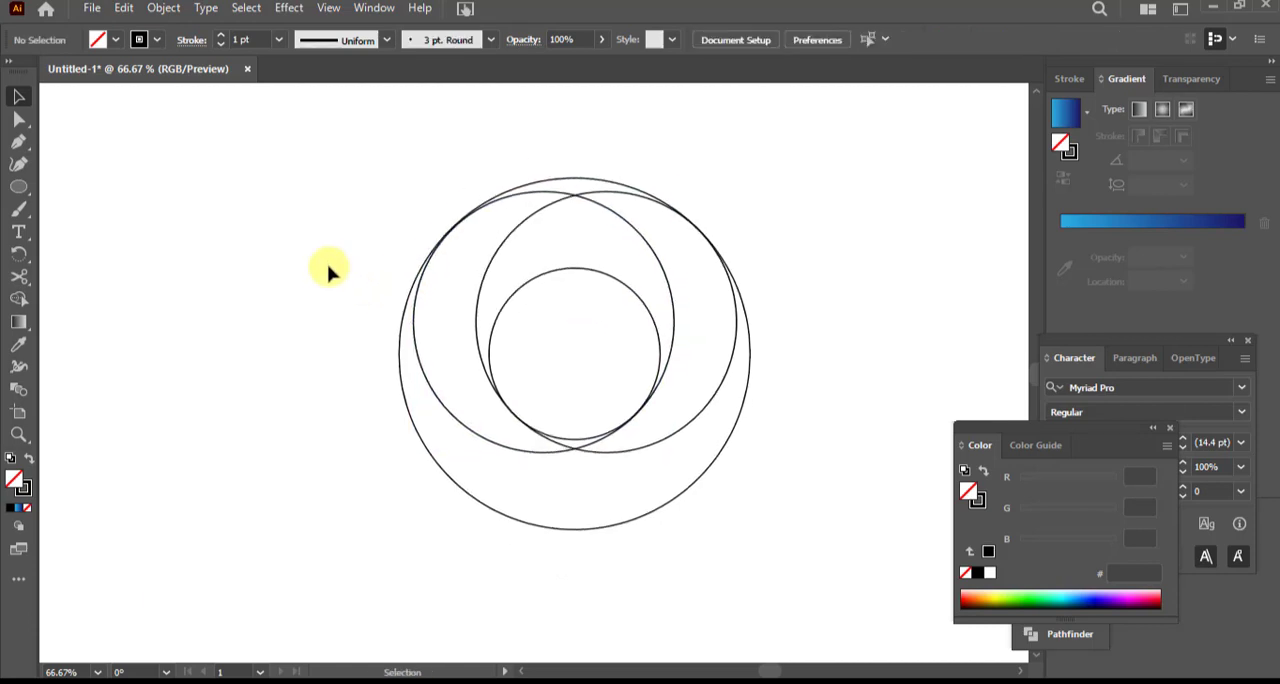
{"action": "left_click", "coordinate": [20, 432]}
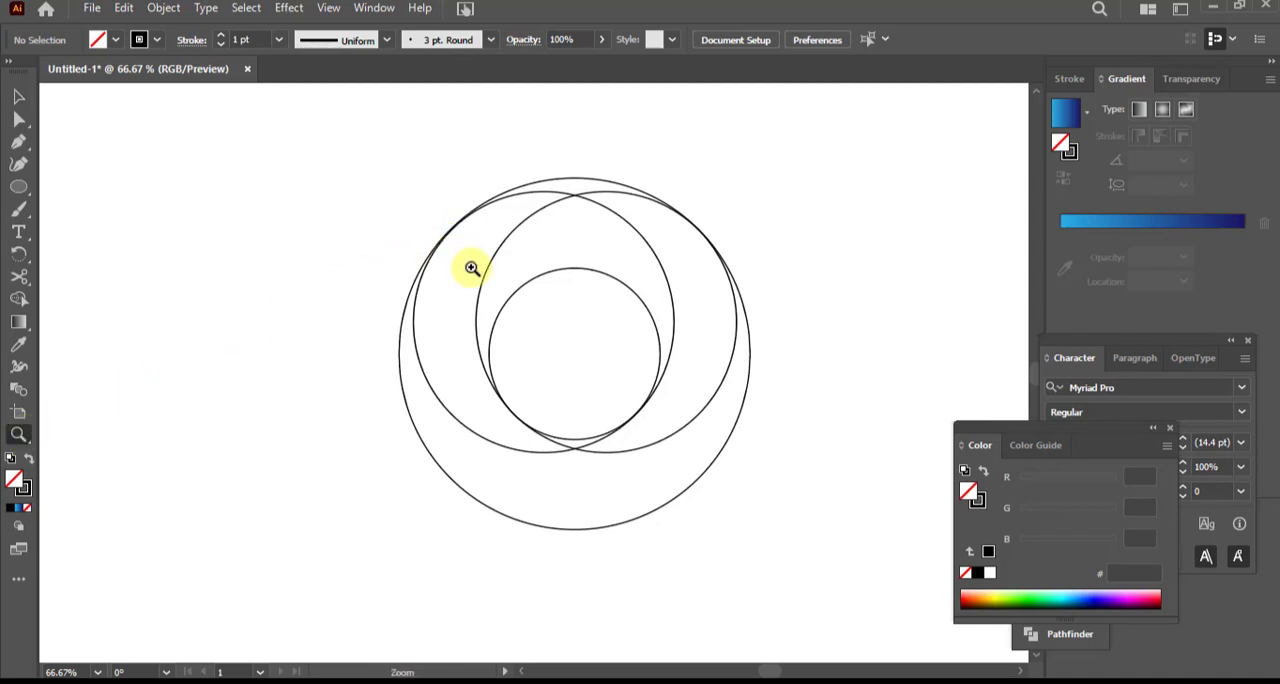
{"action": "left_click_drag", "start_coordinate": [469, 266], "coordinate": [674, 489]}
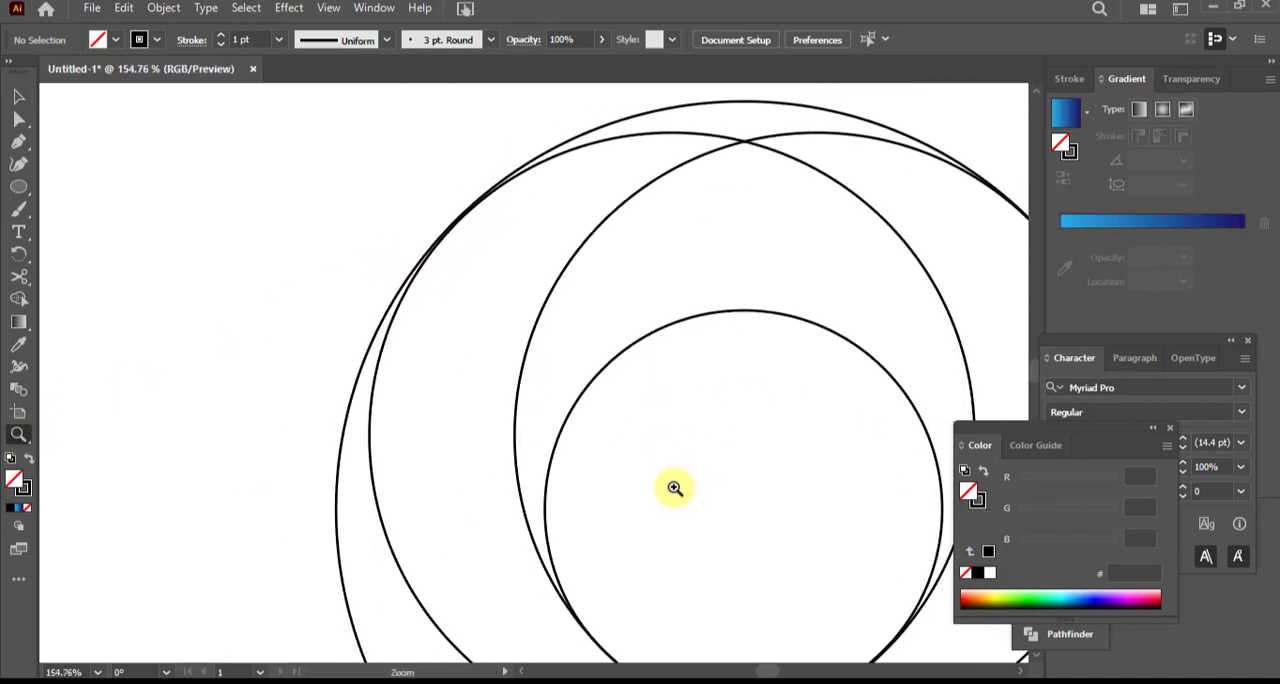
{"action": "left_click", "coordinate": [18, 96]}
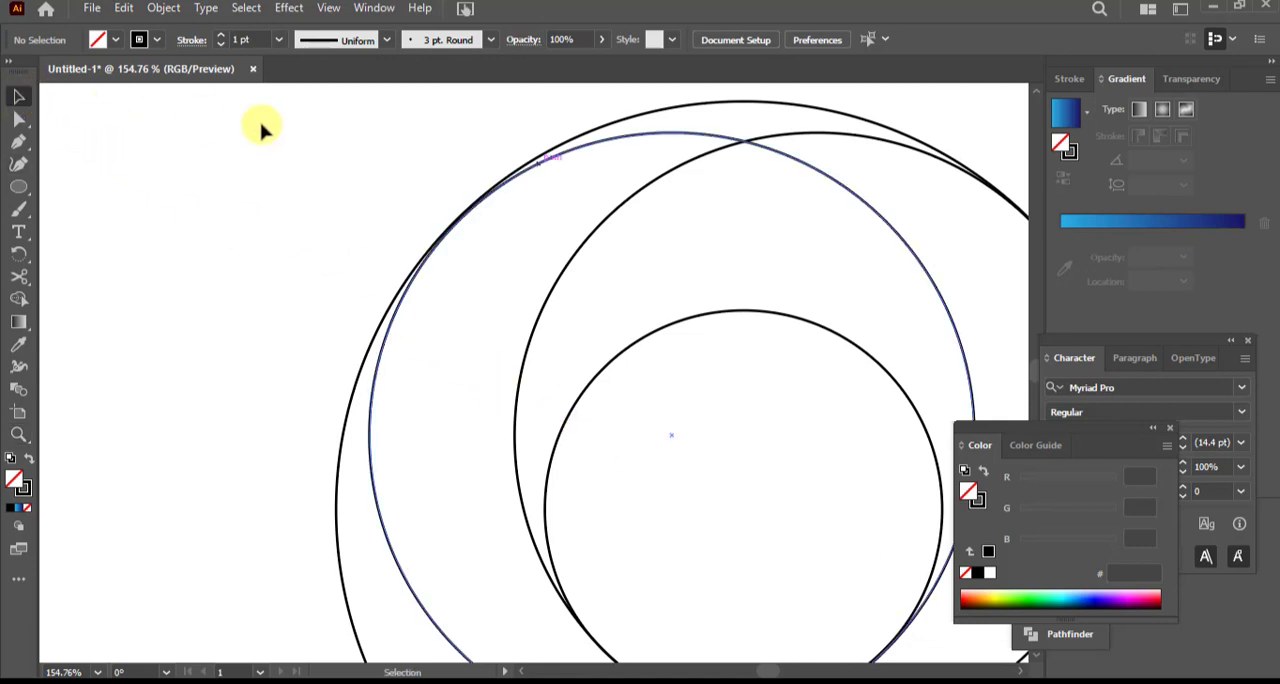
{"action": "left_click", "coordinate": [556, 167]}
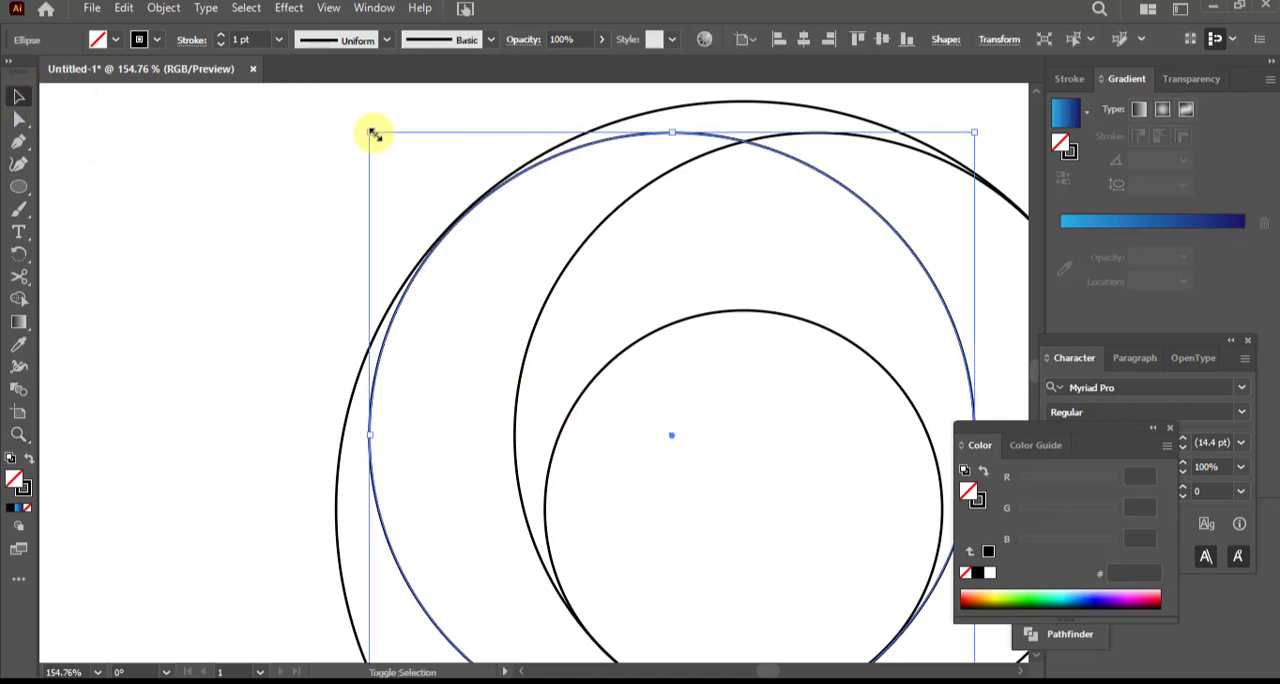
{"action": "left_click_drag", "start_coordinate": [370, 133], "coordinate": [366, 131]}
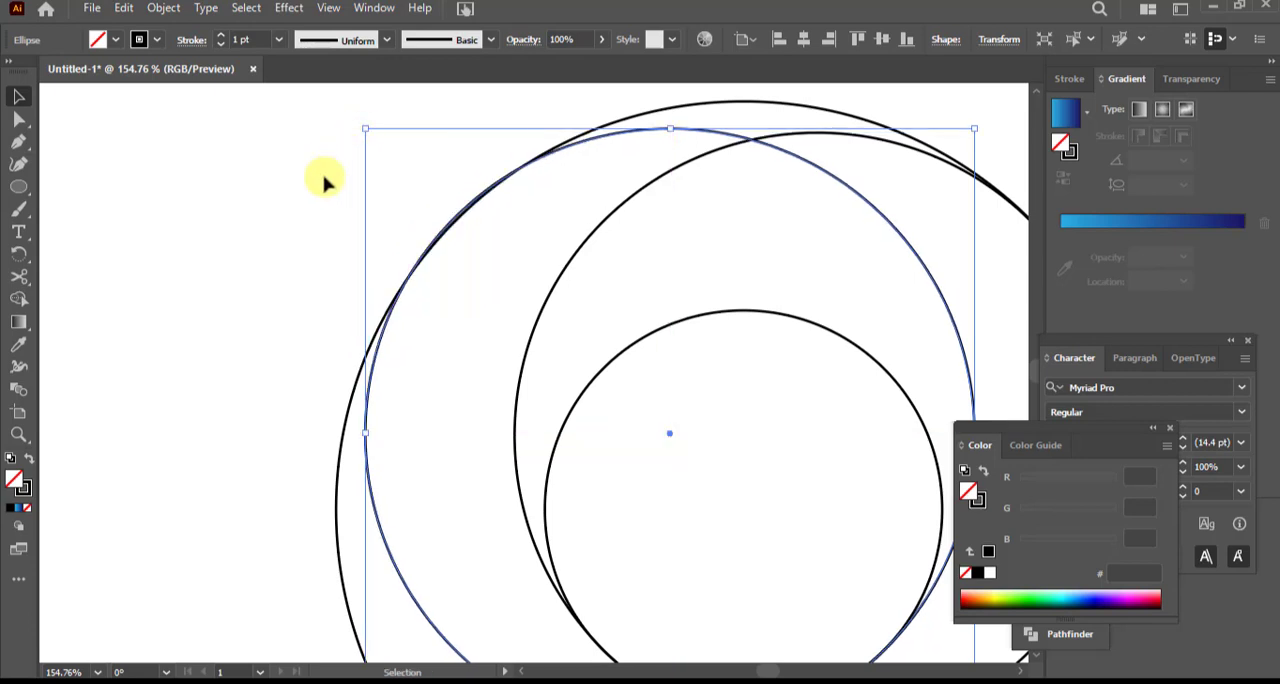
{"action": "left_click", "coordinate": [256, 258]}
{"action": "key", "text": "ctrl+0"}
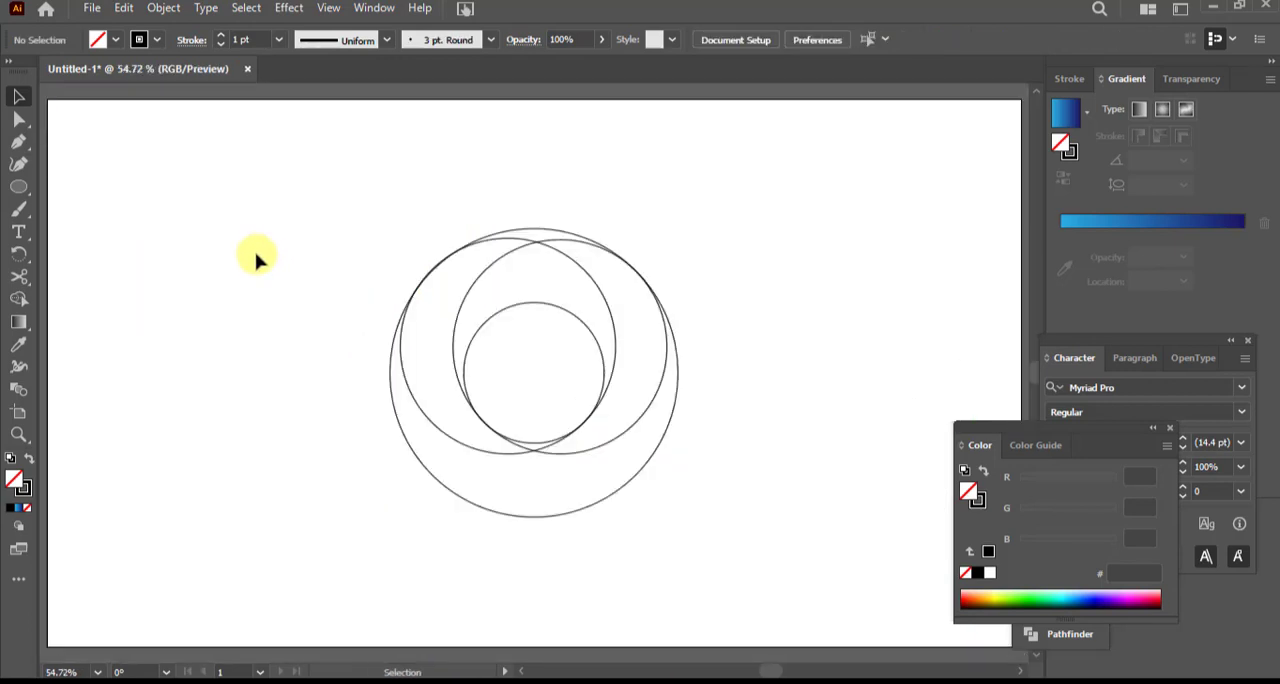
{"action": "key", "text": "ctrl+a"}
{"action": "key", "text": "ctrl+equal"}
{"action": "key", "text": "shift+m"}
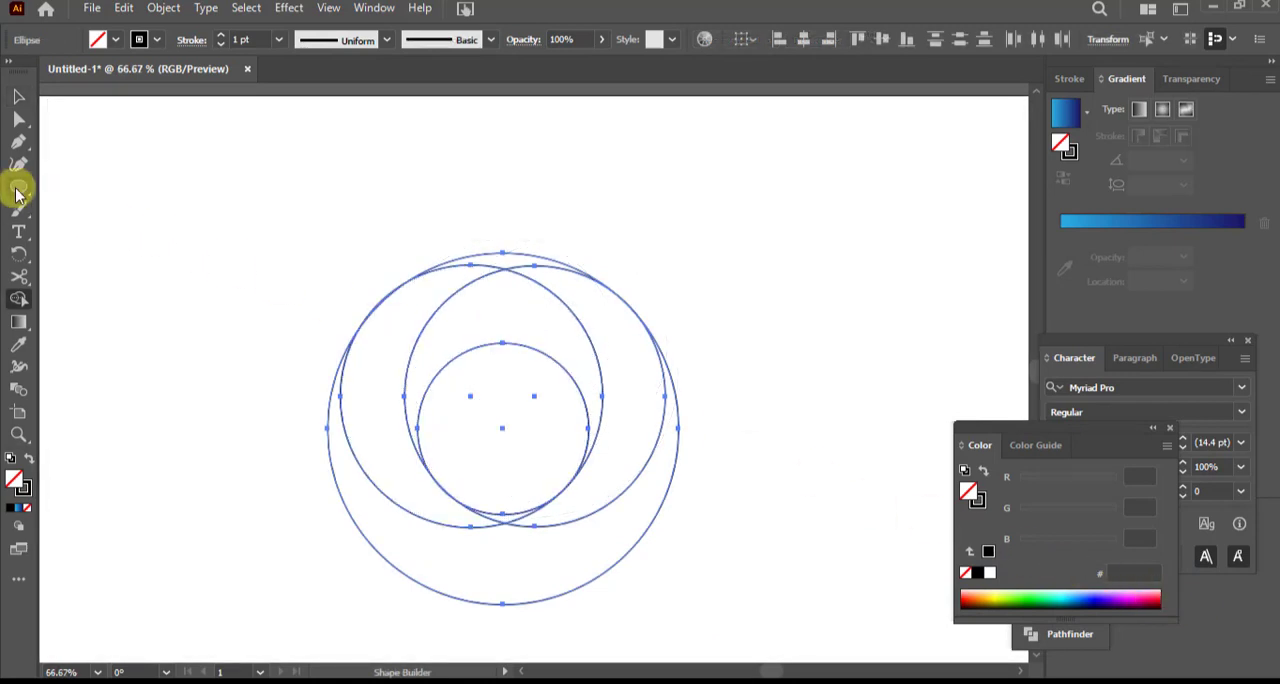
{"action": "left_click_drag", "start_coordinate": [17, 194], "coordinate": [87, 183]}
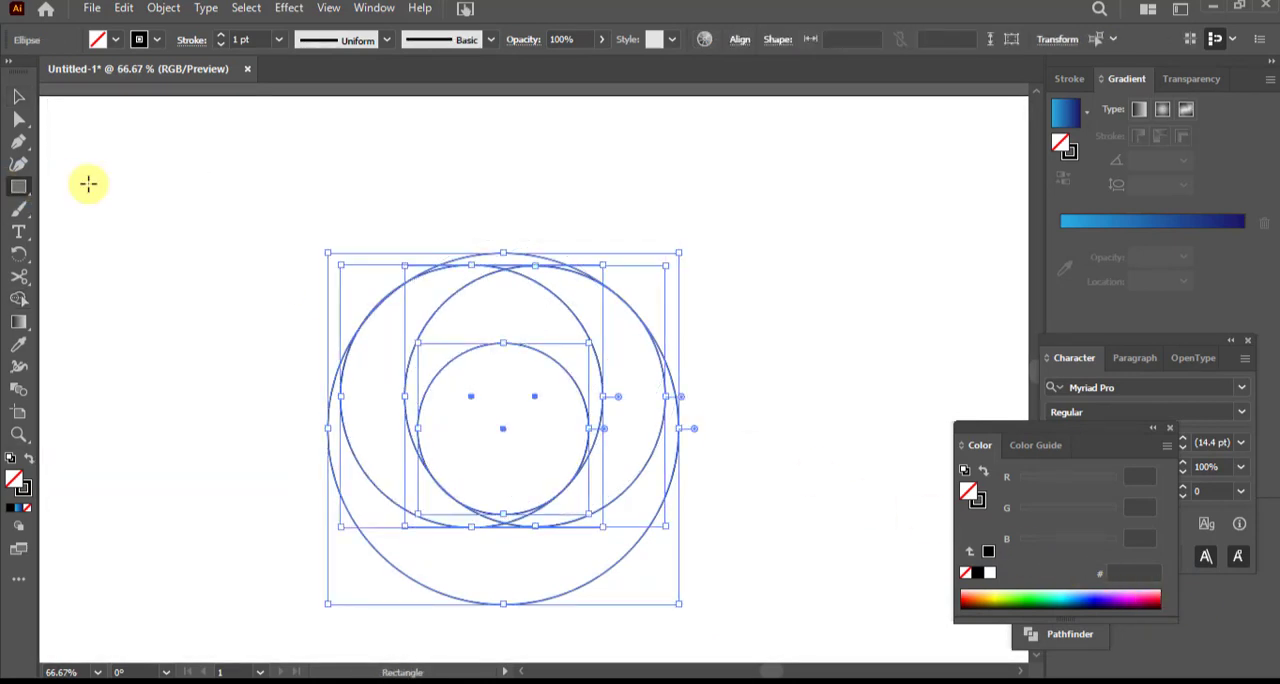
{"action": "left_click", "coordinate": [18, 96]}
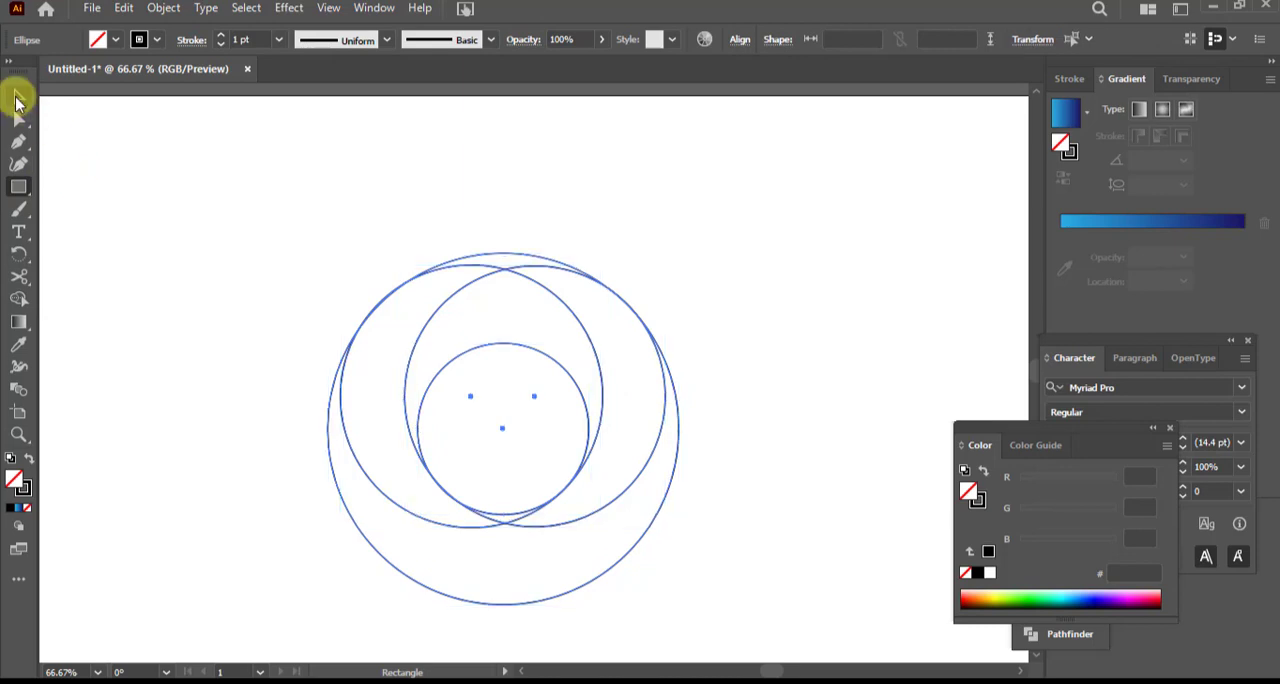
{"action": "left_click", "coordinate": [117, 167]}
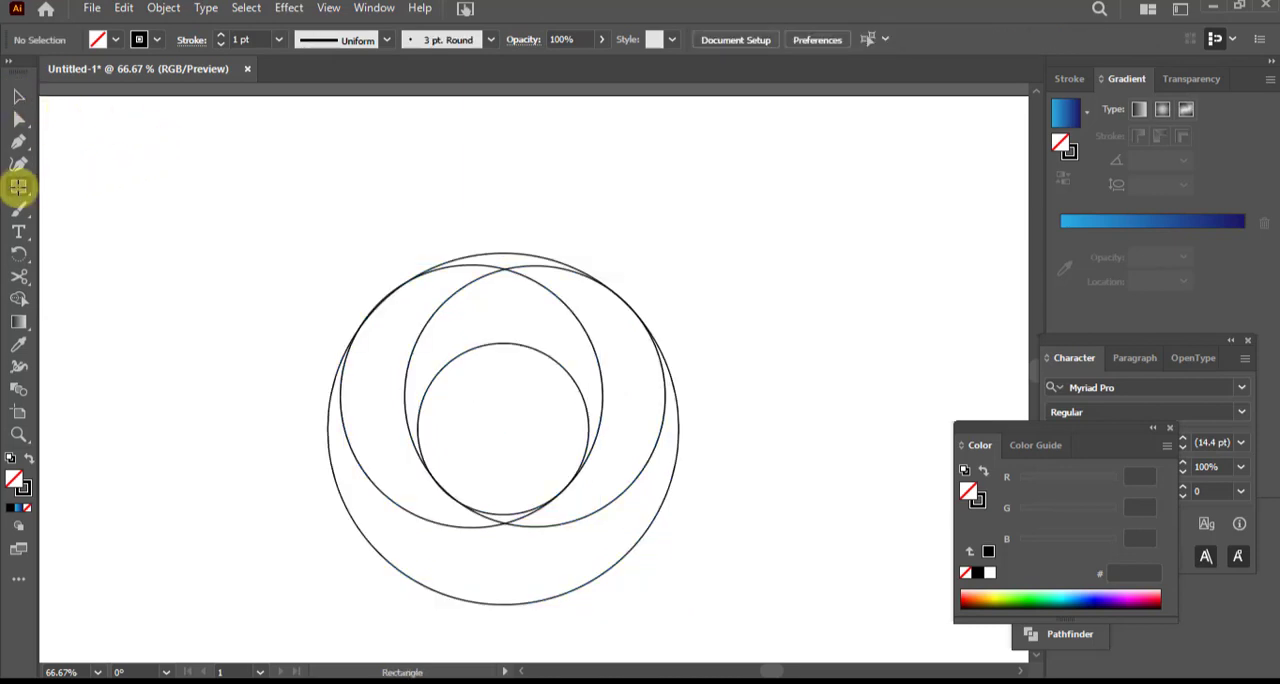
Draw a square rotated 45 degrees and place it over the circles' right side, level with the outer circle's centre
{"action": "left_click", "coordinate": [18, 186]}
{"action": "left_click_drag", "start_coordinate": [736, 163], "coordinate": [900, 268]}
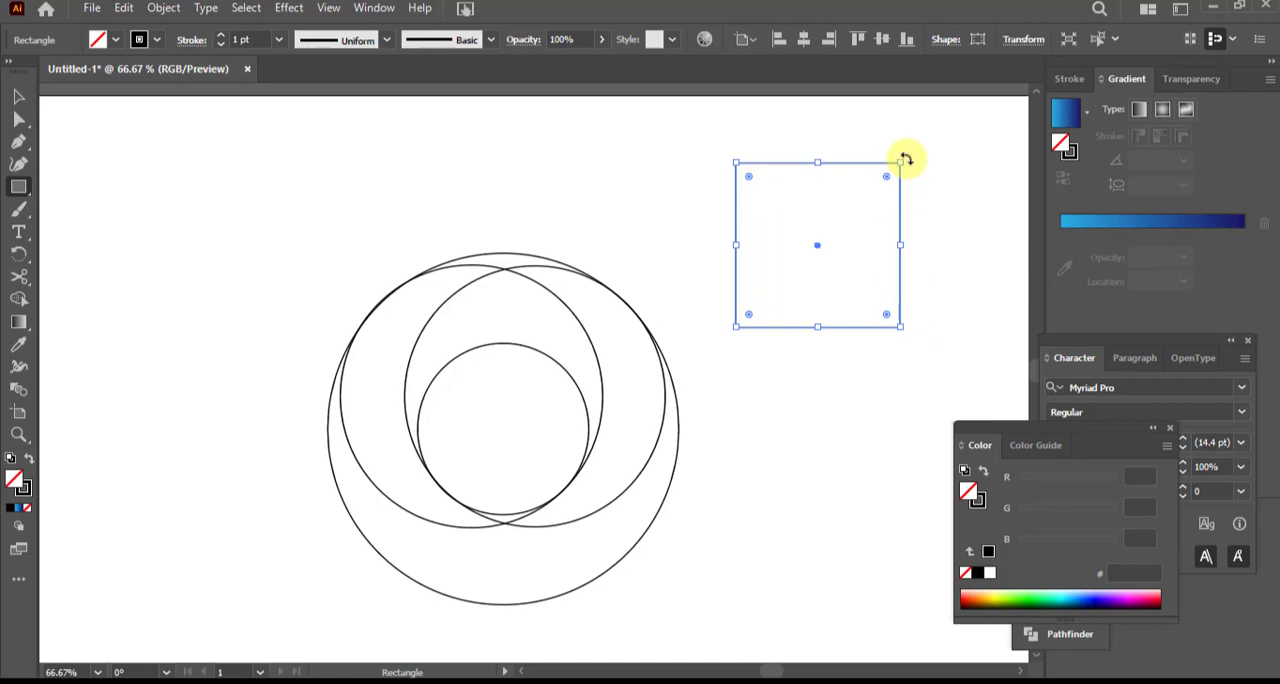
{"action": "left_click_drag", "start_coordinate": [904, 159], "coordinate": [955, 255]}
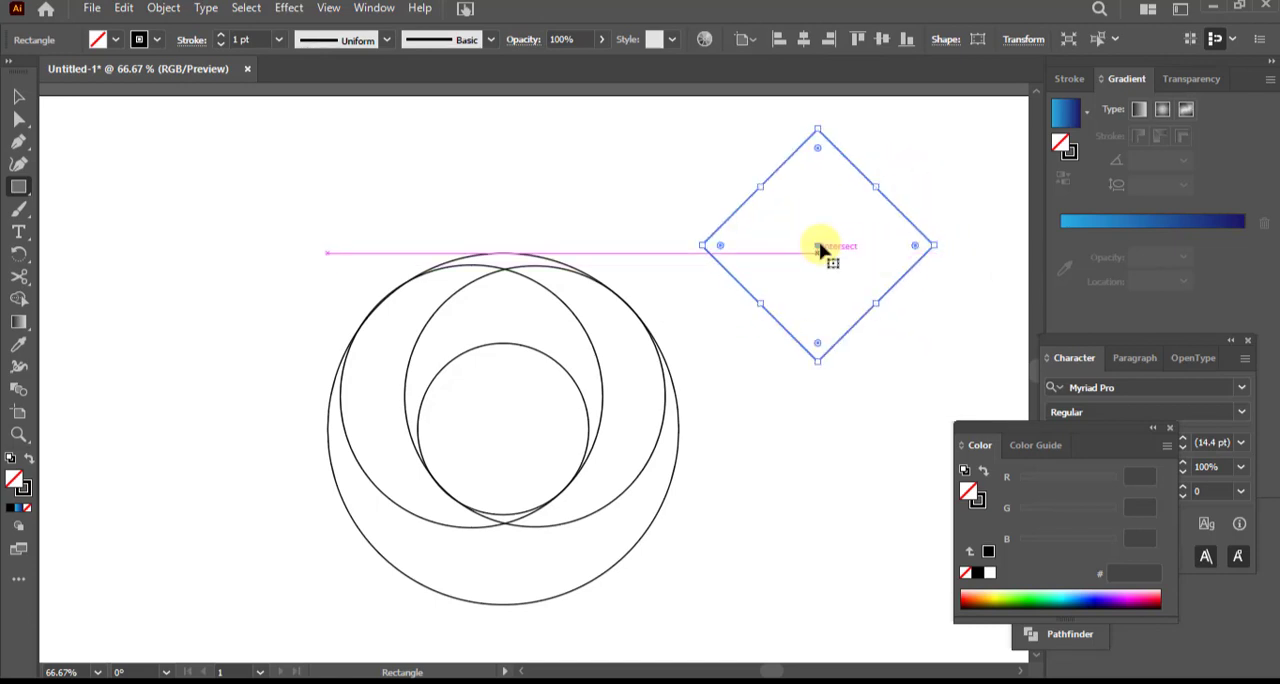
{"action": "left_click_drag", "start_coordinate": [818, 248], "coordinate": [651, 426]}
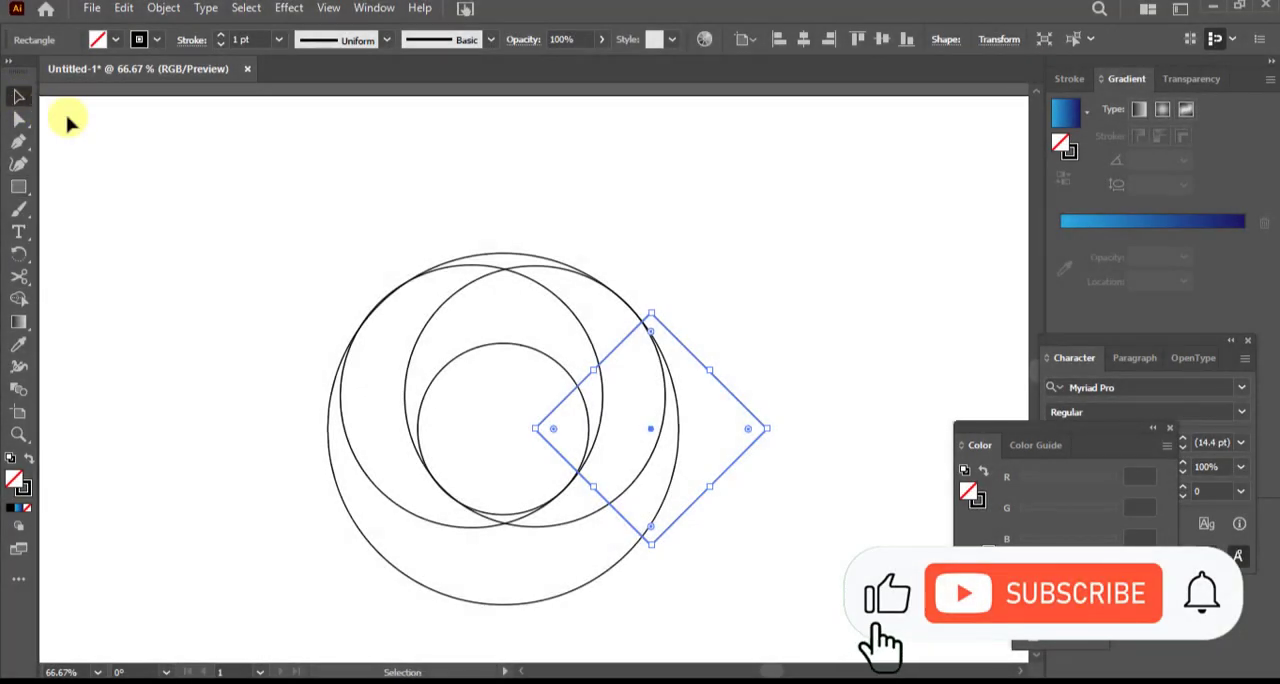
{"action": "left_click", "coordinate": [240, 183]}
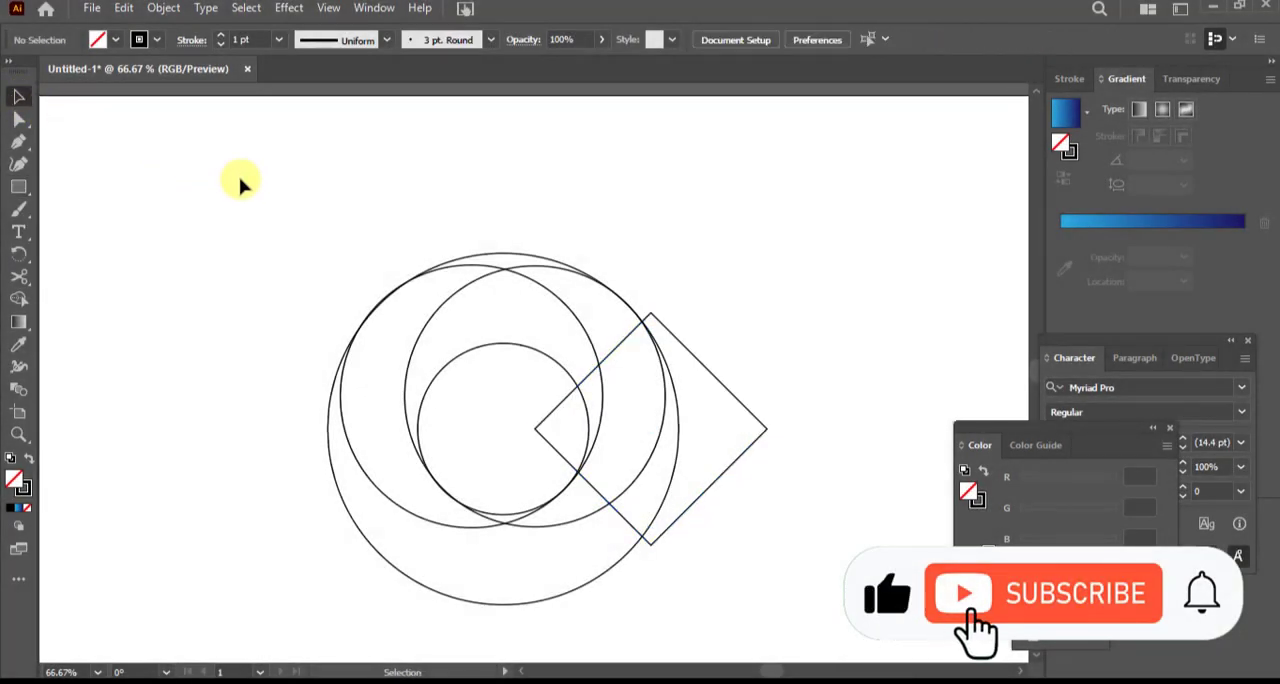
Select all shapes and use Shape Builder to merge the left crescent's regions and the outer band's regions below the small circle
{"action": "left_click_drag", "start_coordinate": [194, 185], "coordinate": [808, 628]}
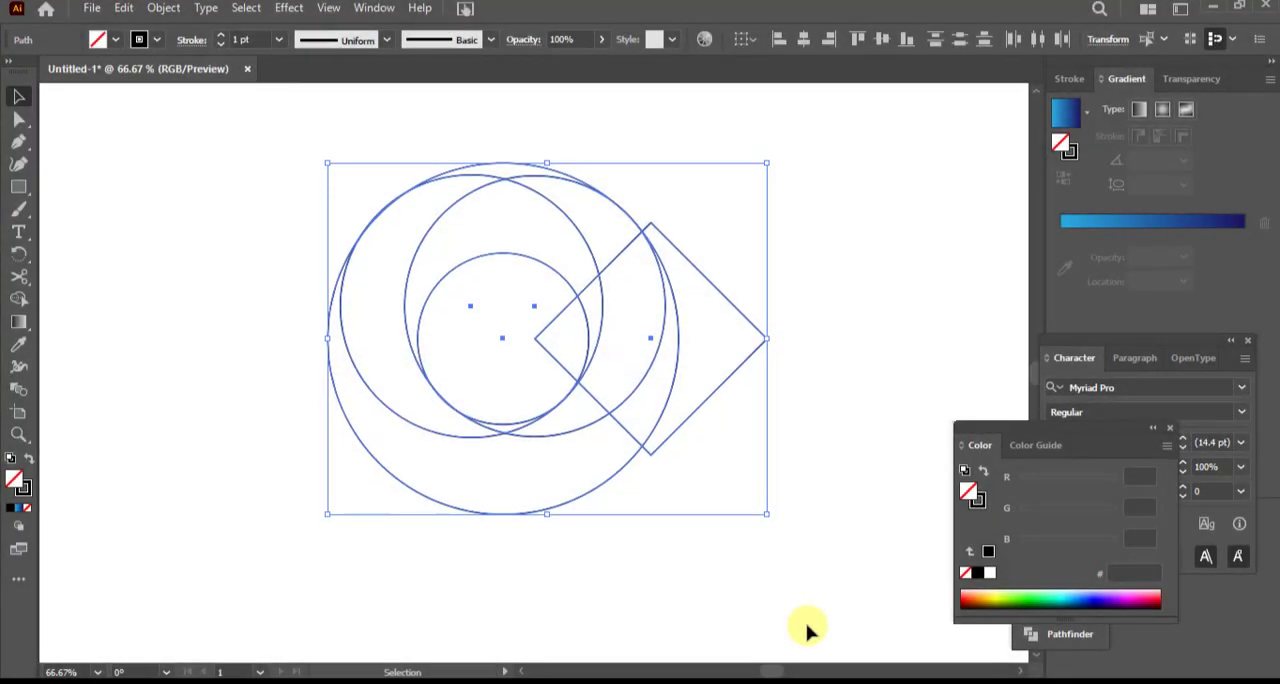
{"action": "key", "text": "ctrl+1"}
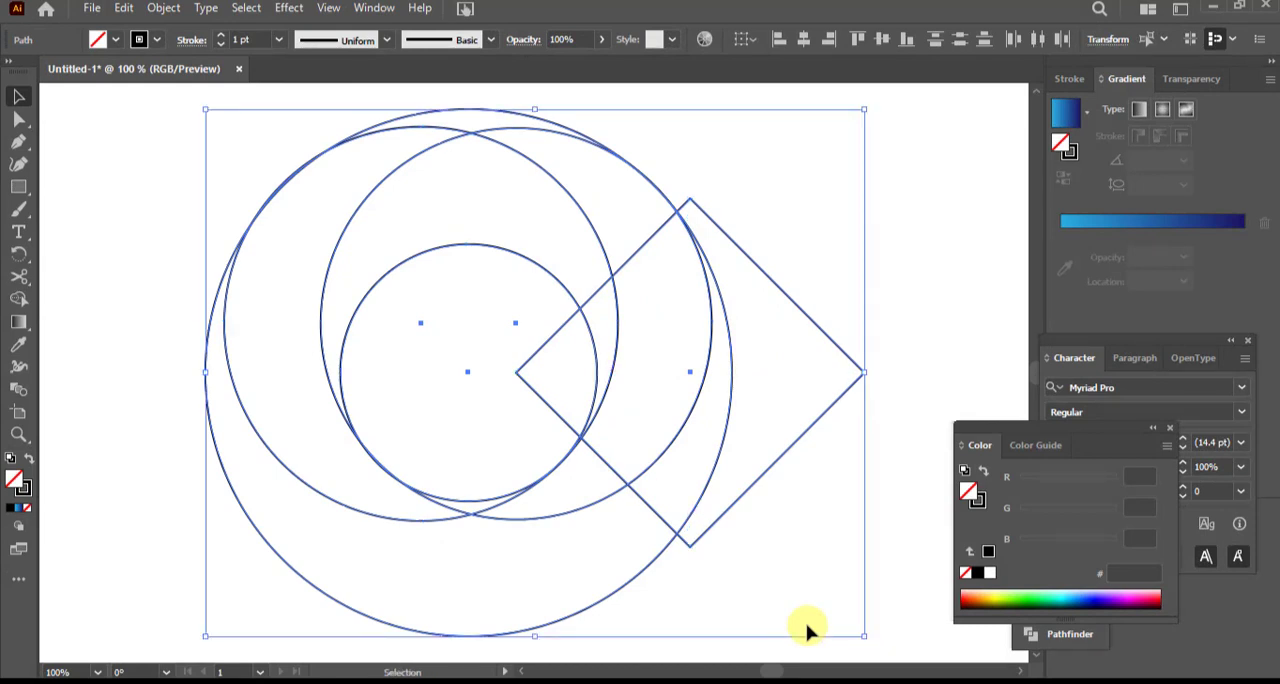
{"action": "scroll", "coordinate": [808, 628], "scroll_direction": "down", "scroll_amount": 1}
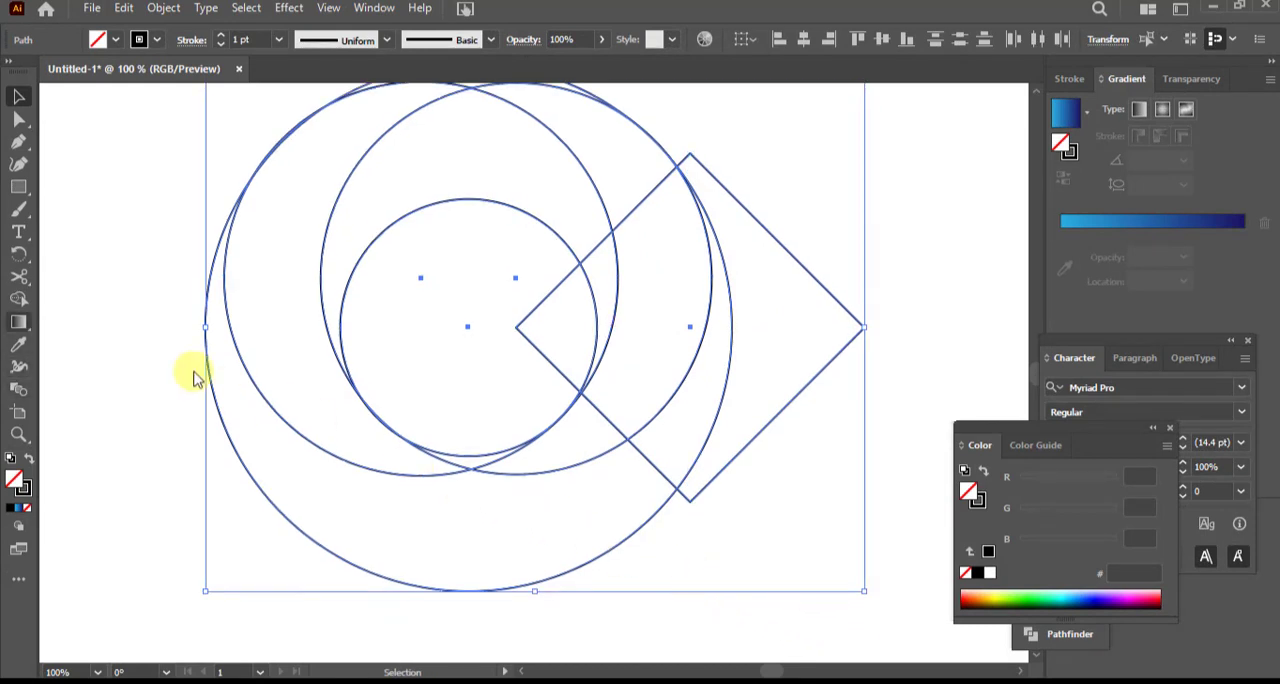
{"action": "left_click", "coordinate": [18, 297]}
{"action": "scroll", "coordinate": [437, 309], "scroll_direction": "up", "scroll_amount": 3}
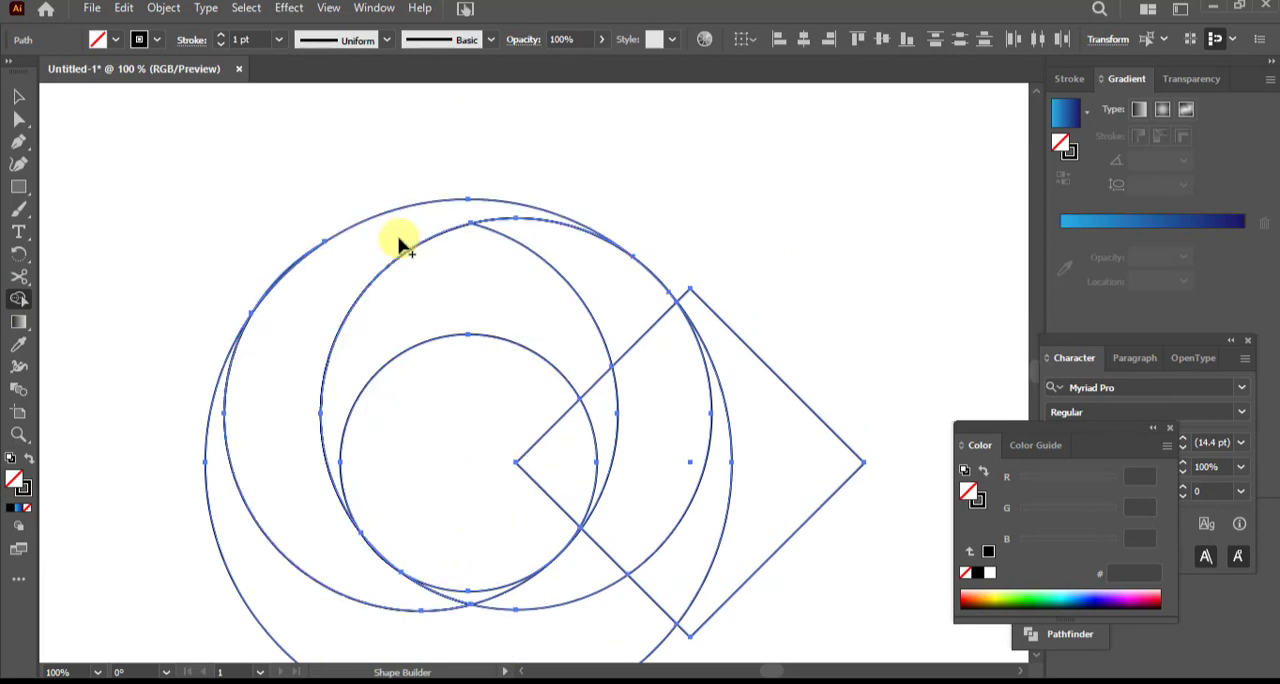
{"action": "scroll", "coordinate": [408, 263], "scroll_direction": "down", "scroll_amount": 3}
{"action": "left_click_drag", "start_coordinate": [430, 486], "coordinate": [465, 487]}
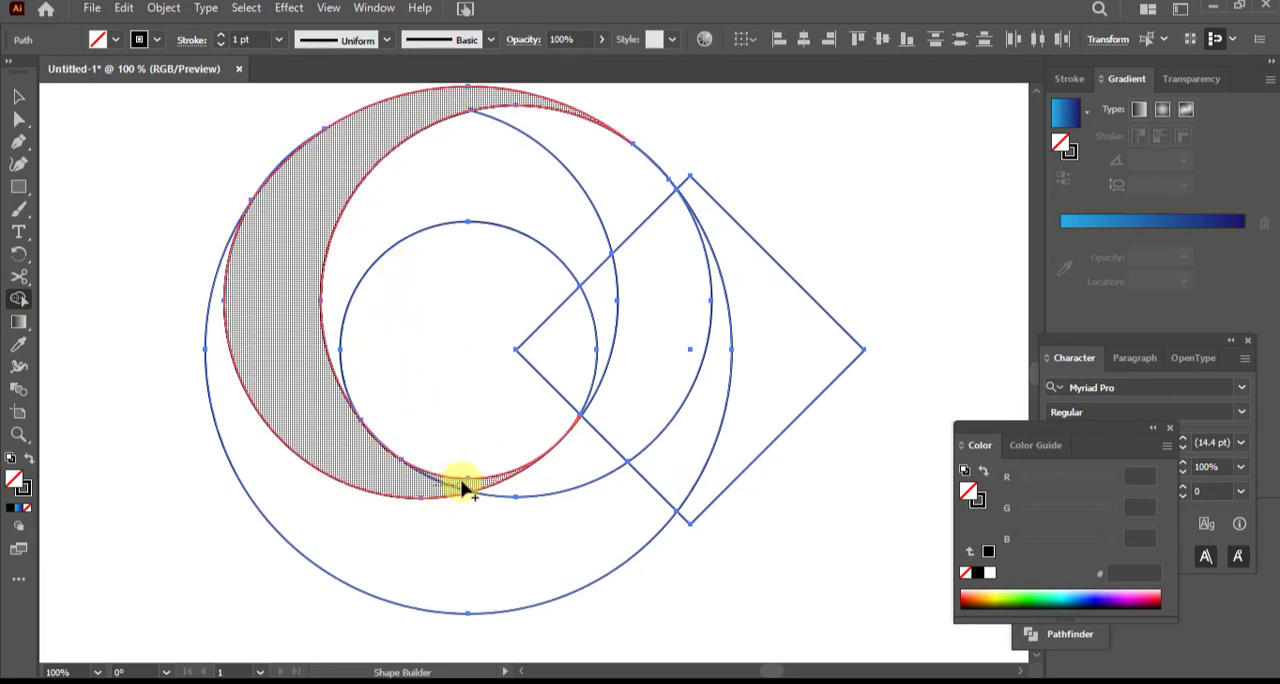
{"action": "left_click_drag", "start_coordinate": [556, 466], "coordinate": [532, 533]}
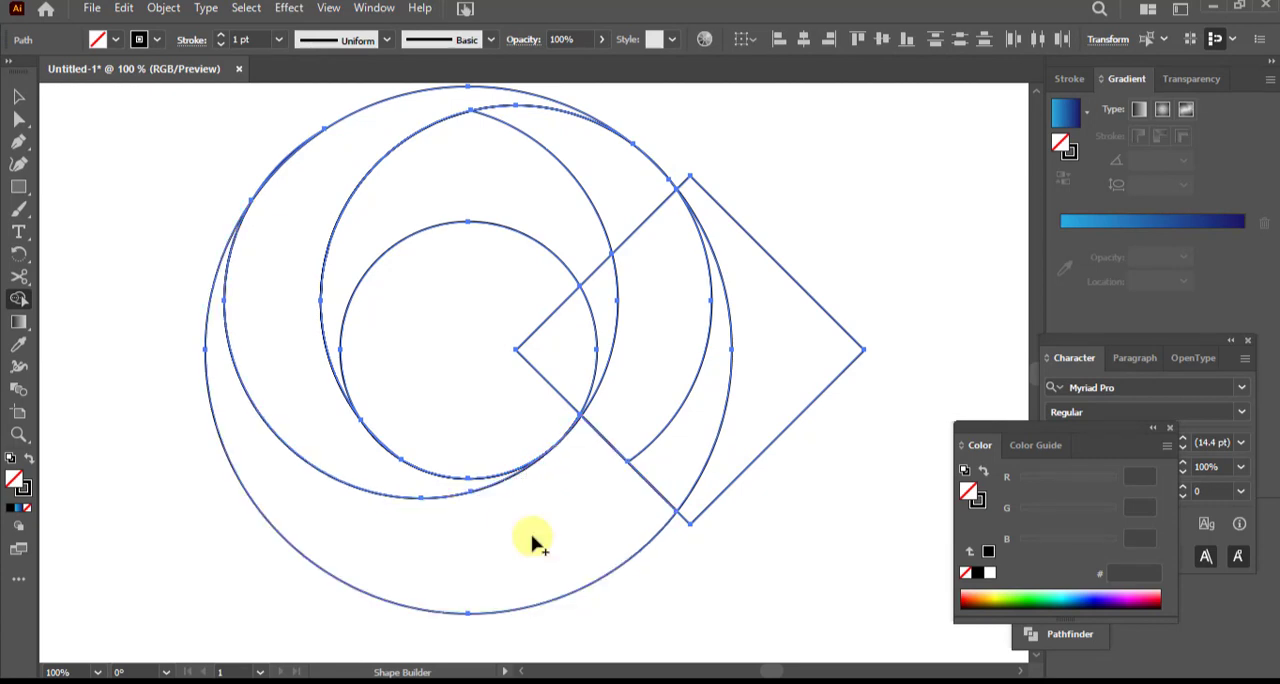
Merge the regions above the small circle into one crescent ending at the diamond's upper edge, and deselect the artwork
{"action": "scroll", "coordinate": [492, 312], "scroll_direction": "up", "scroll_amount": 4}
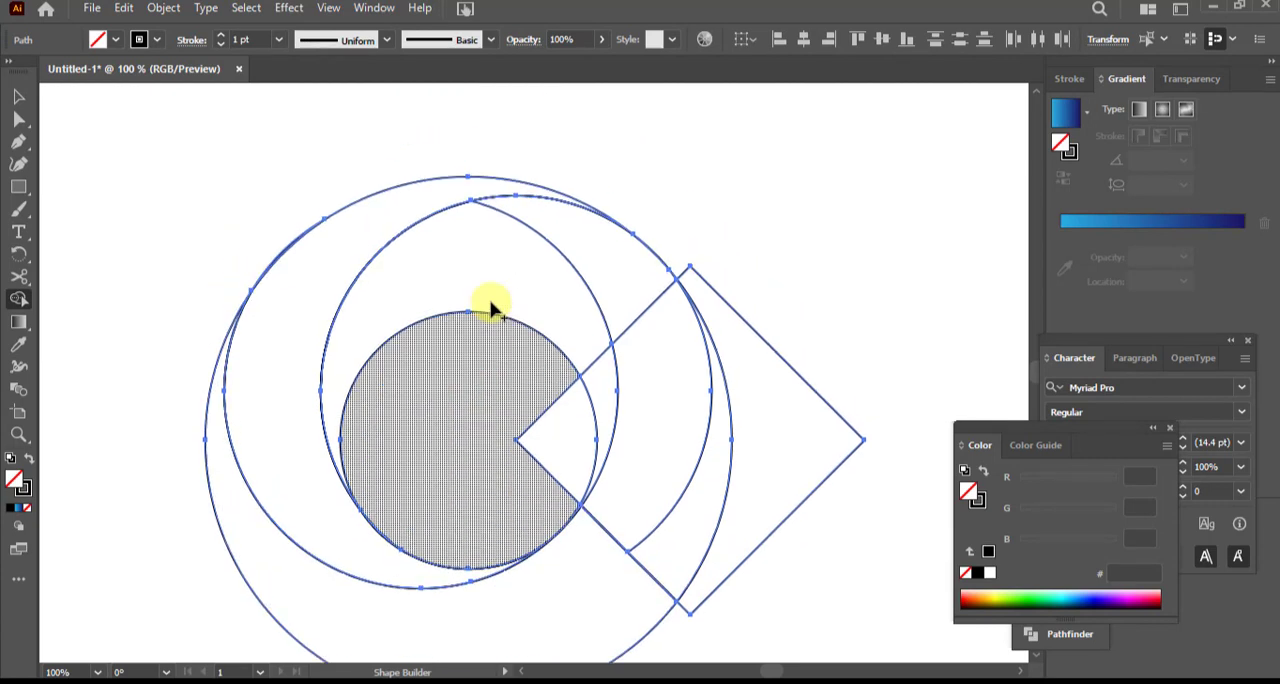
{"action": "left_click_drag", "start_coordinate": [577, 323], "coordinate": [536, 347]}
{"action": "scroll", "coordinate": [535, 347], "scroll_direction": "down", "scroll_amount": 3}
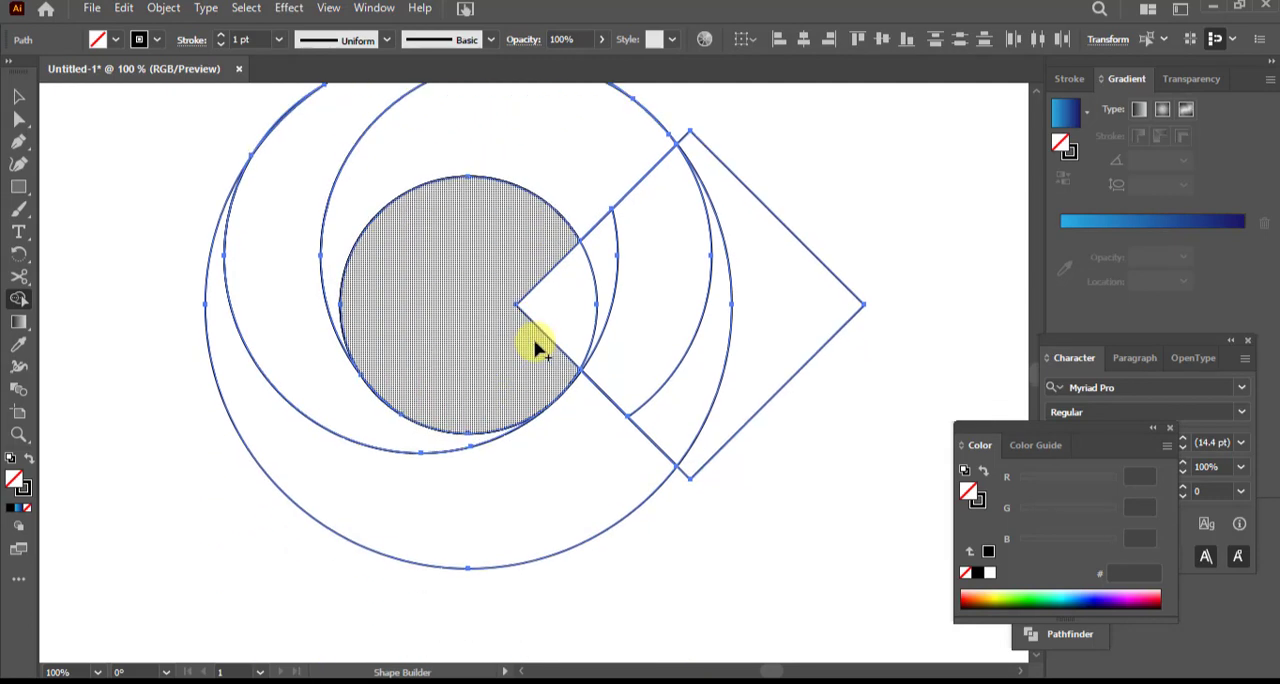
{"action": "key", "text": "ctrl+0"}
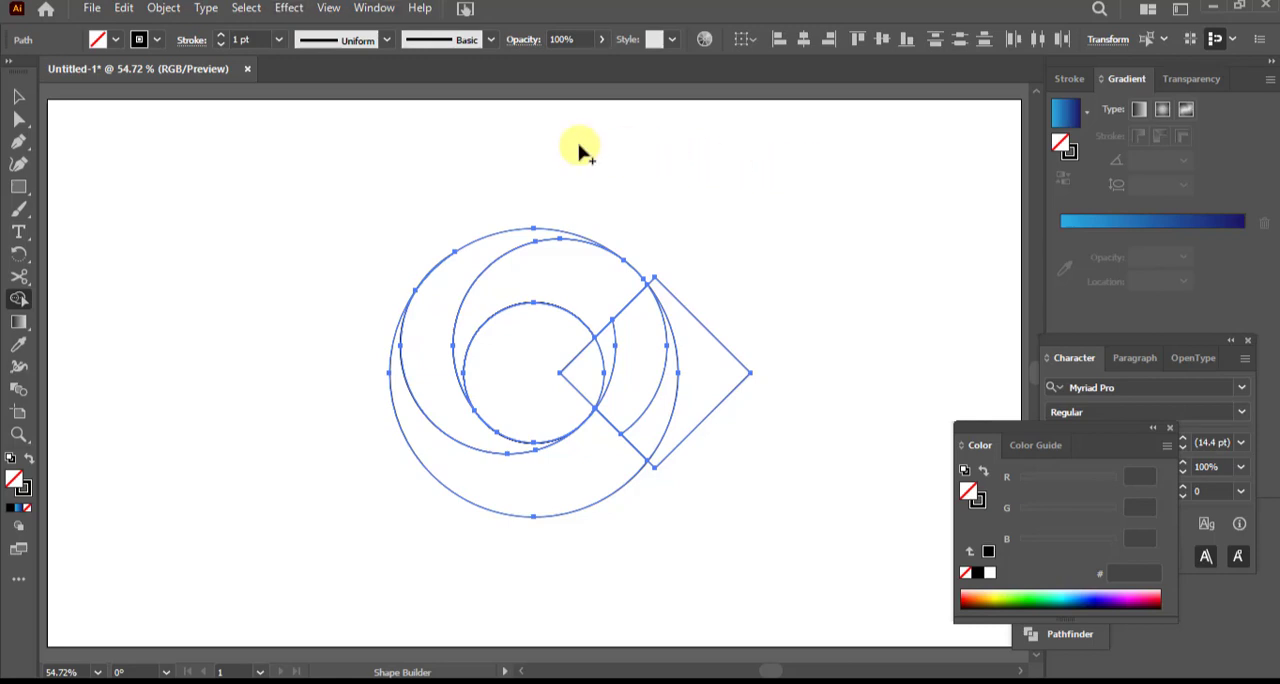
{"action": "left_click", "coordinate": [17, 97]}
{"action": "left_click", "coordinate": [163, 231]}
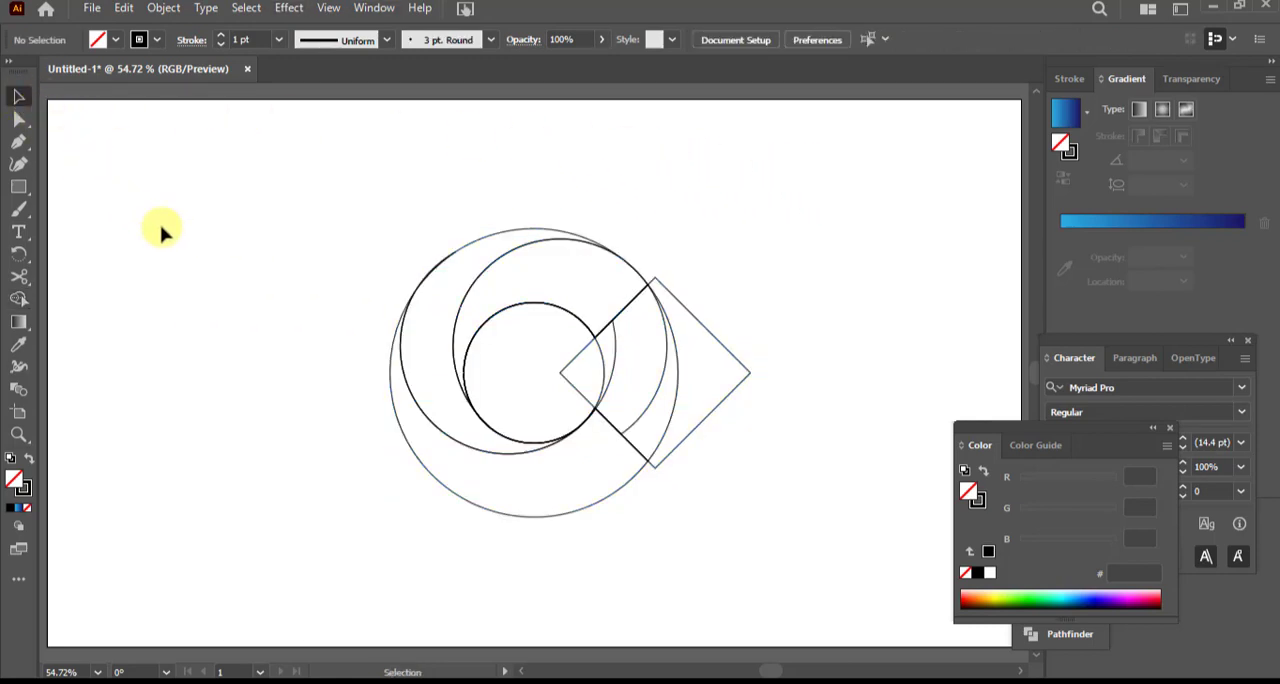
Move the three merged crescents together toward the artboard's lower left and delete the leftover circle, arcs and diamond pieces
{"action": "left_click", "coordinate": [468, 505]}
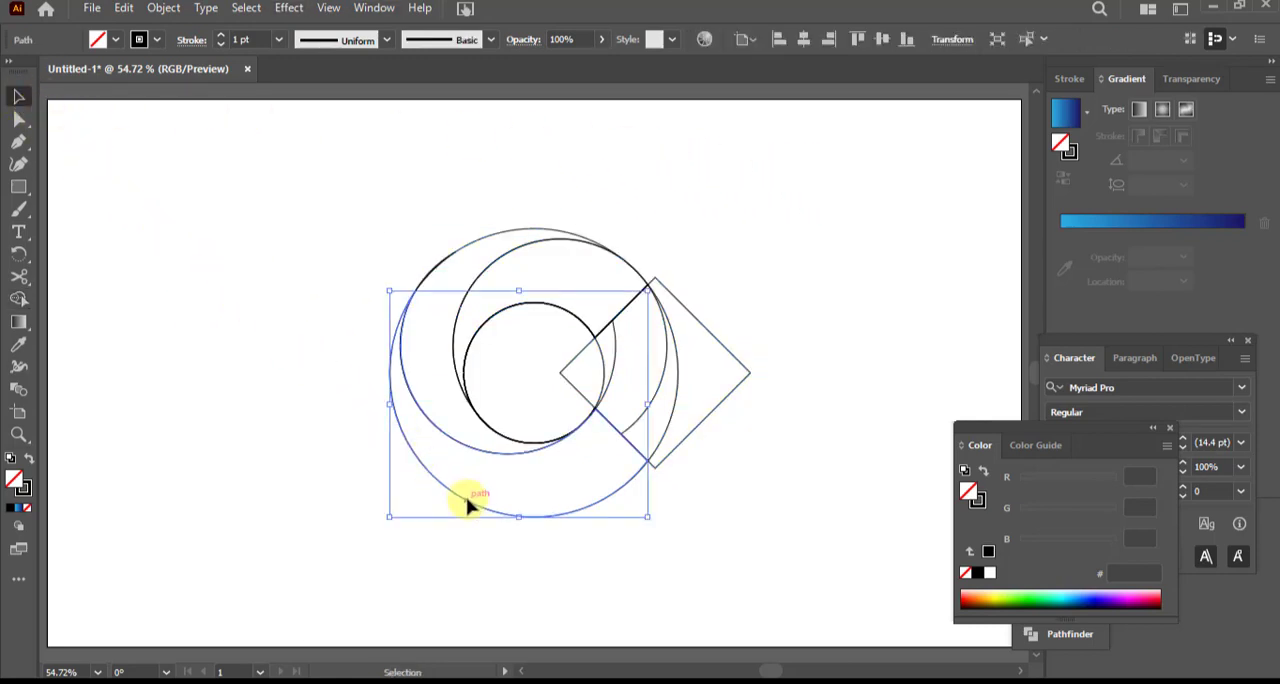
{"action": "left_click", "coordinate": [455, 360], "text": "shift"}
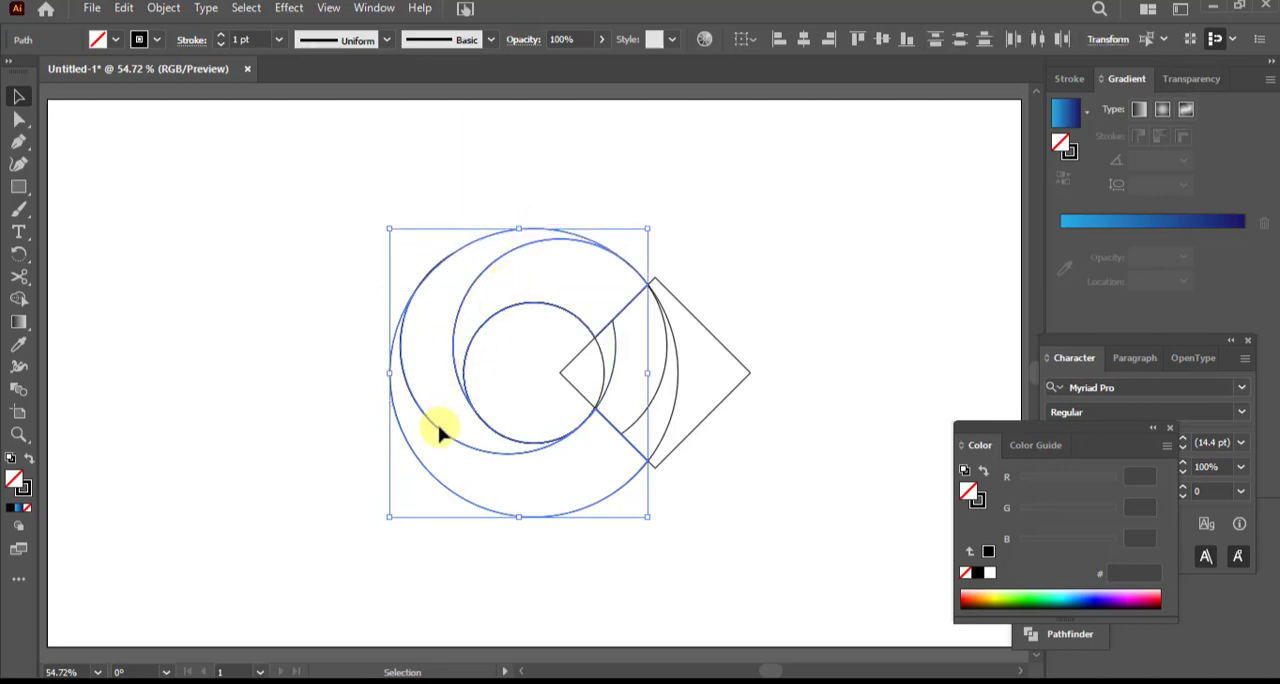
{"action": "left_click_drag", "start_coordinate": [440, 430], "coordinate": [145, 502]}
{"action": "left_click", "coordinate": [450, 200]}
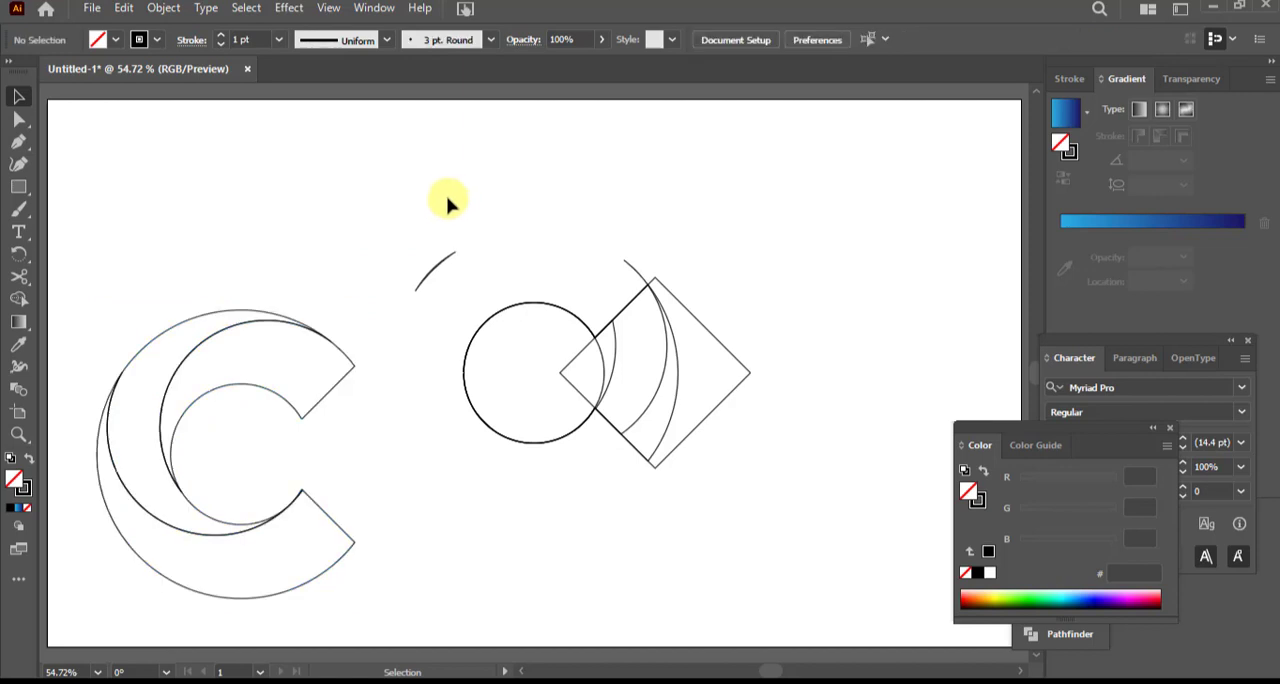
{"action": "left_click_drag", "start_coordinate": [393, 207], "coordinate": [793, 523]}
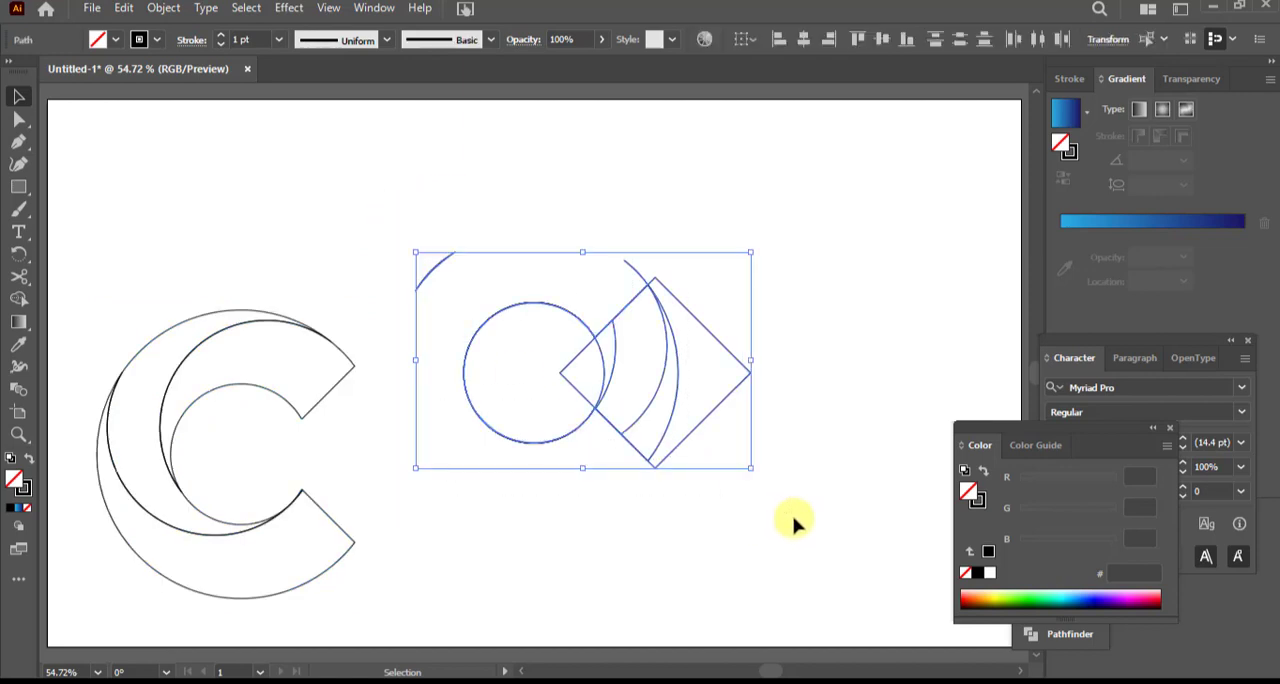
{"action": "key", "text": "Delete"}
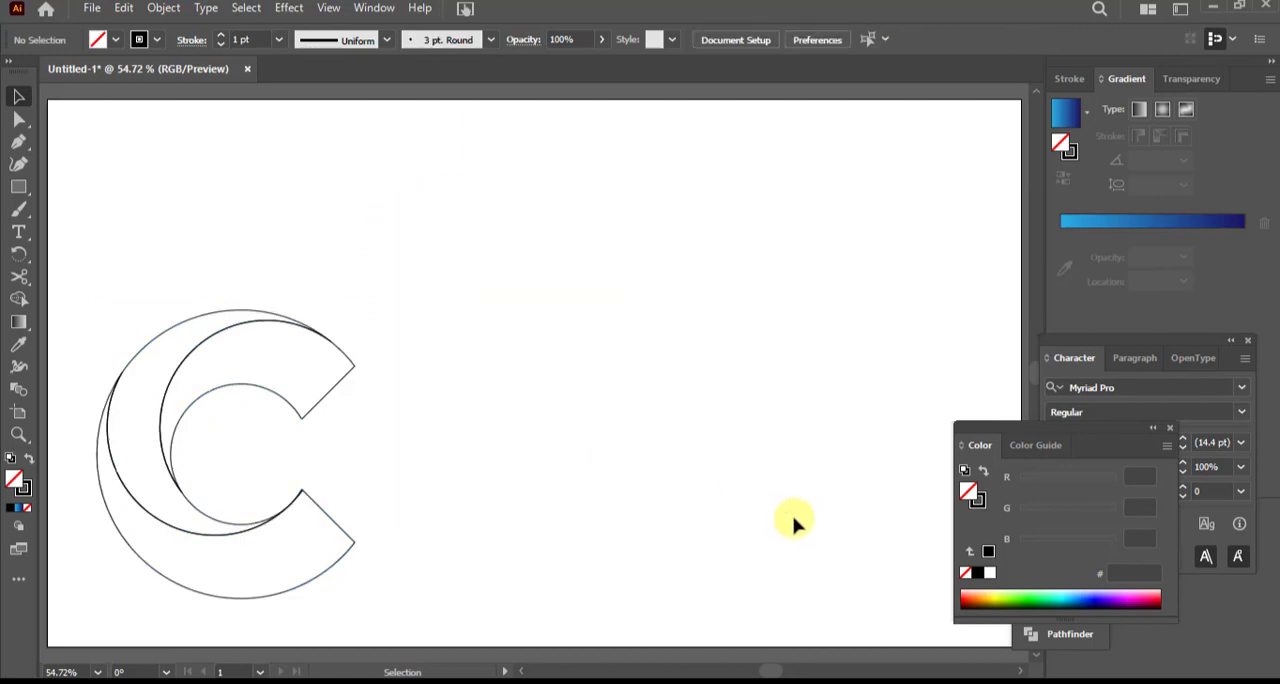
{"action": "left_click_drag", "start_coordinate": [100, 286], "coordinate": [477, 620]}
{"action": "left_click_drag", "start_coordinate": [478, 475], "coordinate": [594, 477]}
{"action": "key", "text": "a"}
{"action": "key", "text": "ctrl+z"}
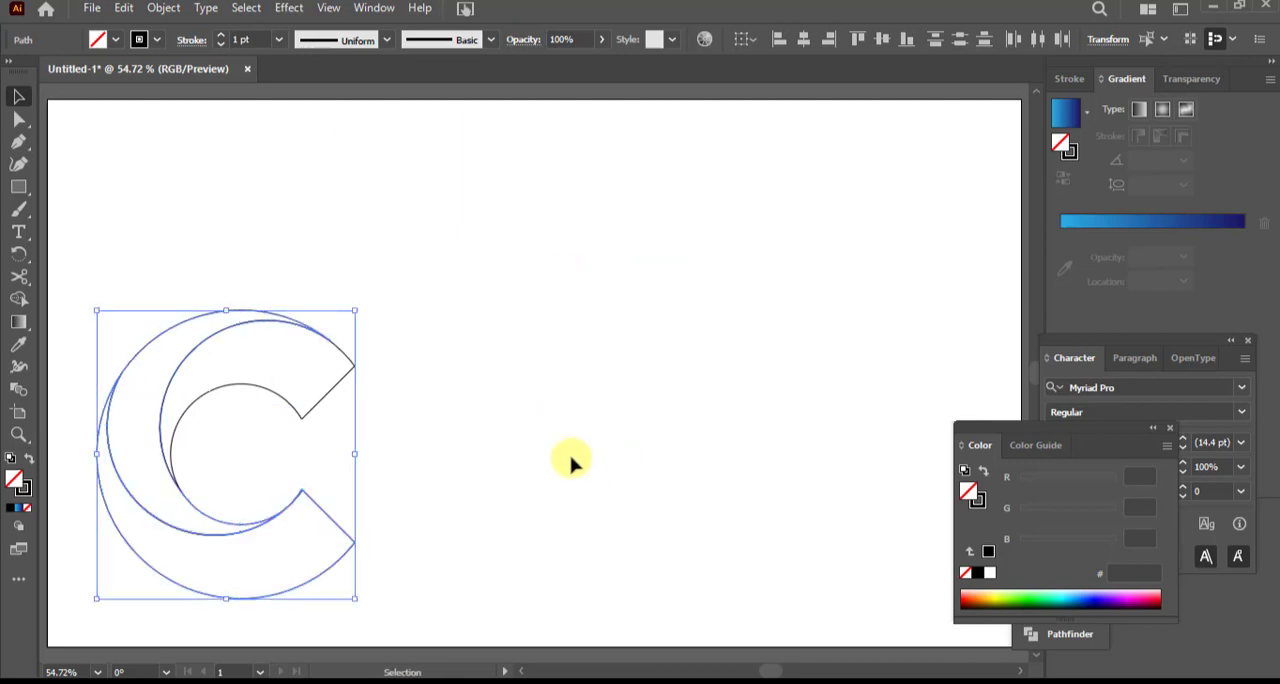
Select all three crescents of the C, move them together to the middle of the artboard, and deselect
{"action": "left_click", "coordinate": [248, 262]}
{"action": "left_click_drag", "start_coordinate": [96, 250], "coordinate": [409, 640]}
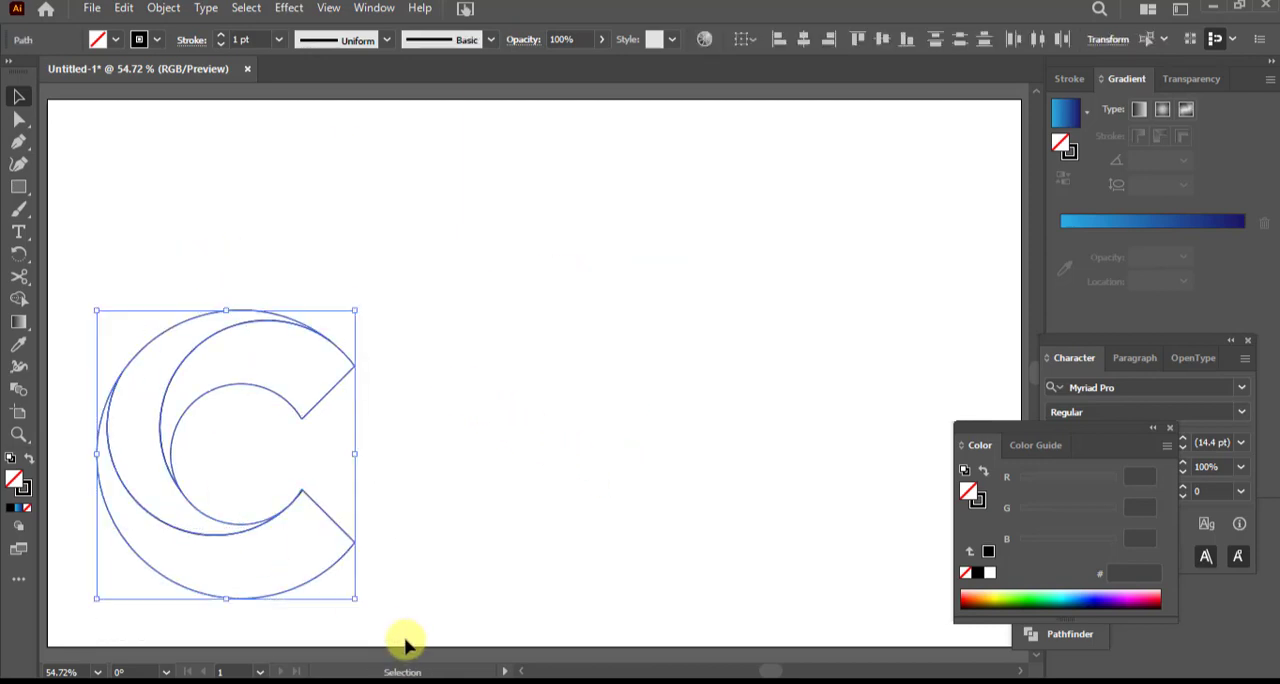
{"action": "left_click_drag", "start_coordinate": [174, 486], "coordinate": [459, 391]}
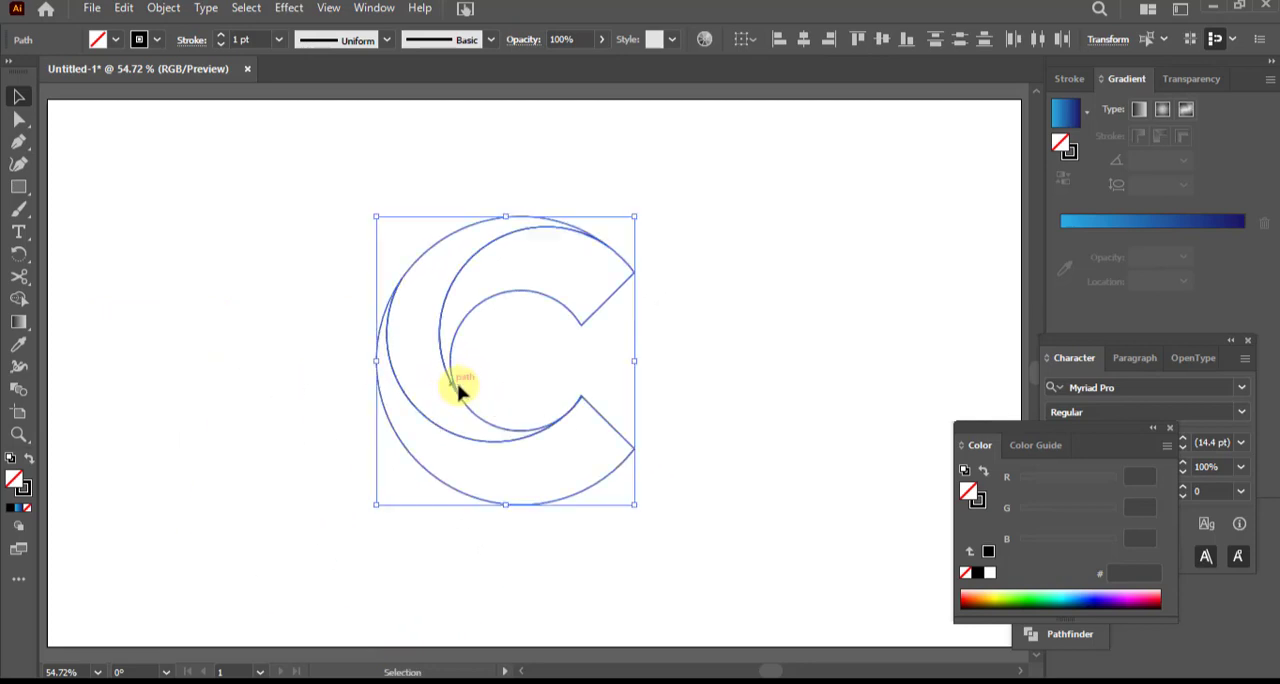
{"action": "left_click", "coordinate": [760, 381]}
{"action": "scroll", "coordinate": [760, 381], "scroll_direction": "up", "scroll_amount": 1}
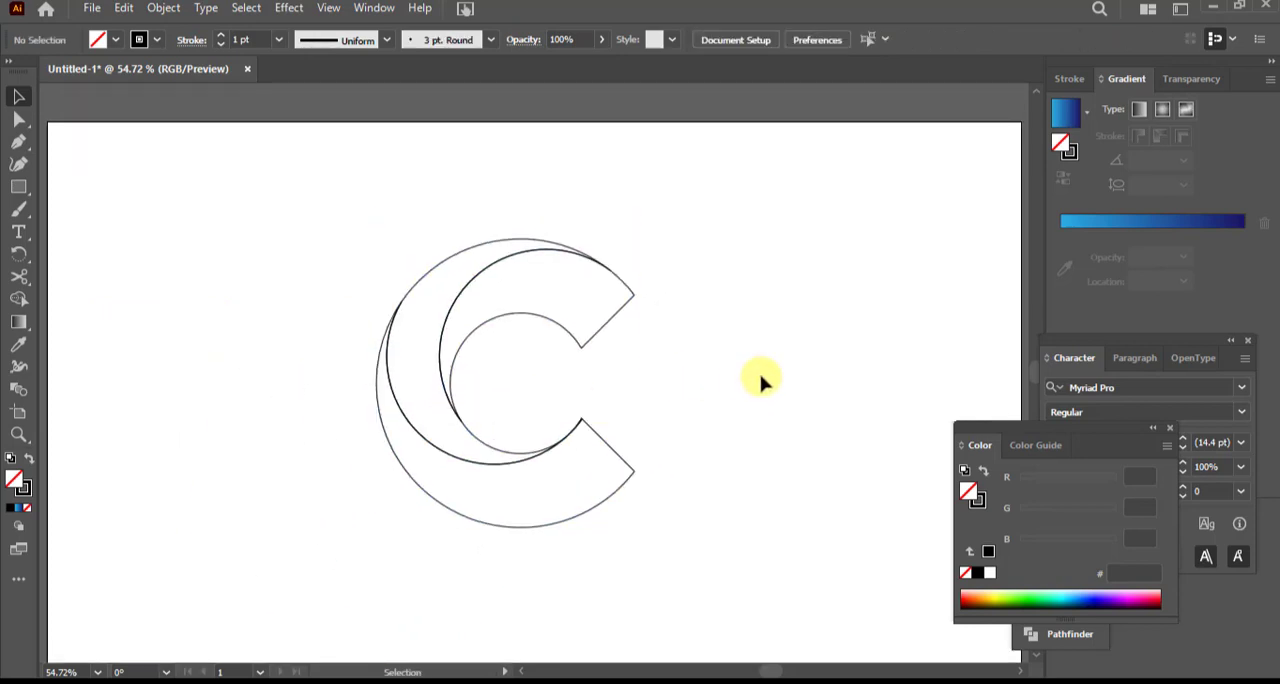
Fill the C's lower crescent with a linear gradient from light blue (29abe2) to dark navy at 0°
{"action": "left_click", "coordinate": [507, 529]}
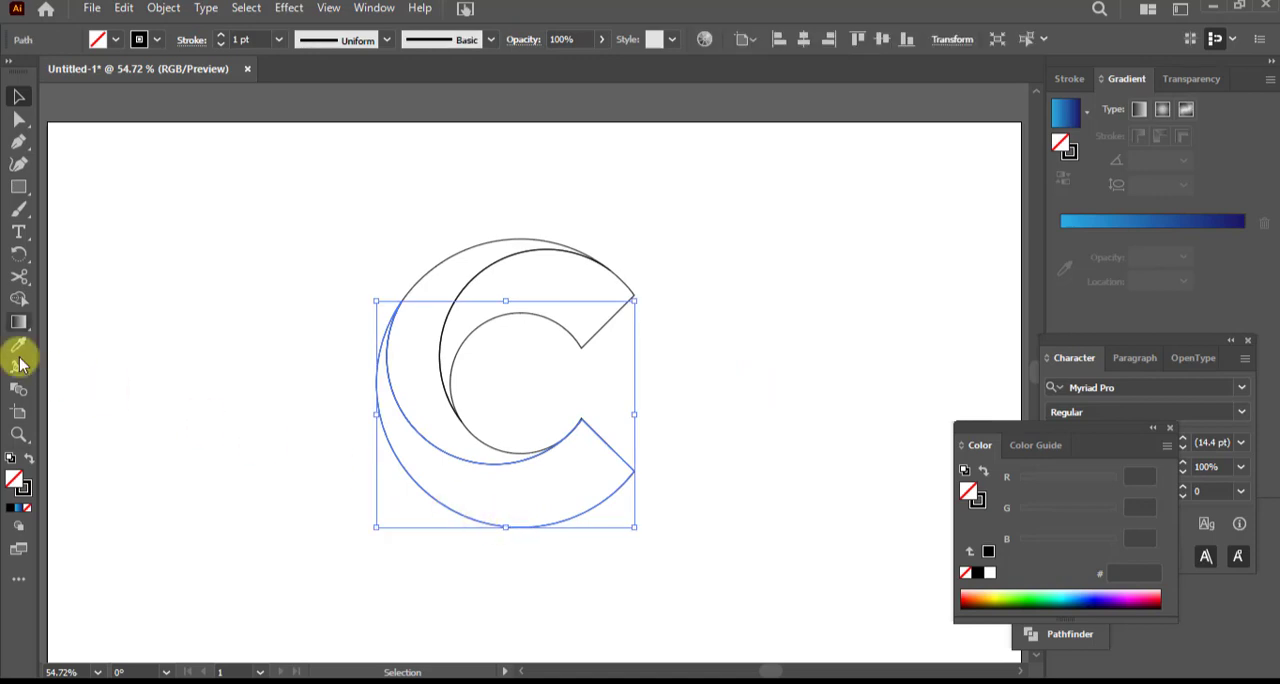
{"action": "left_click", "coordinate": [20, 322]}
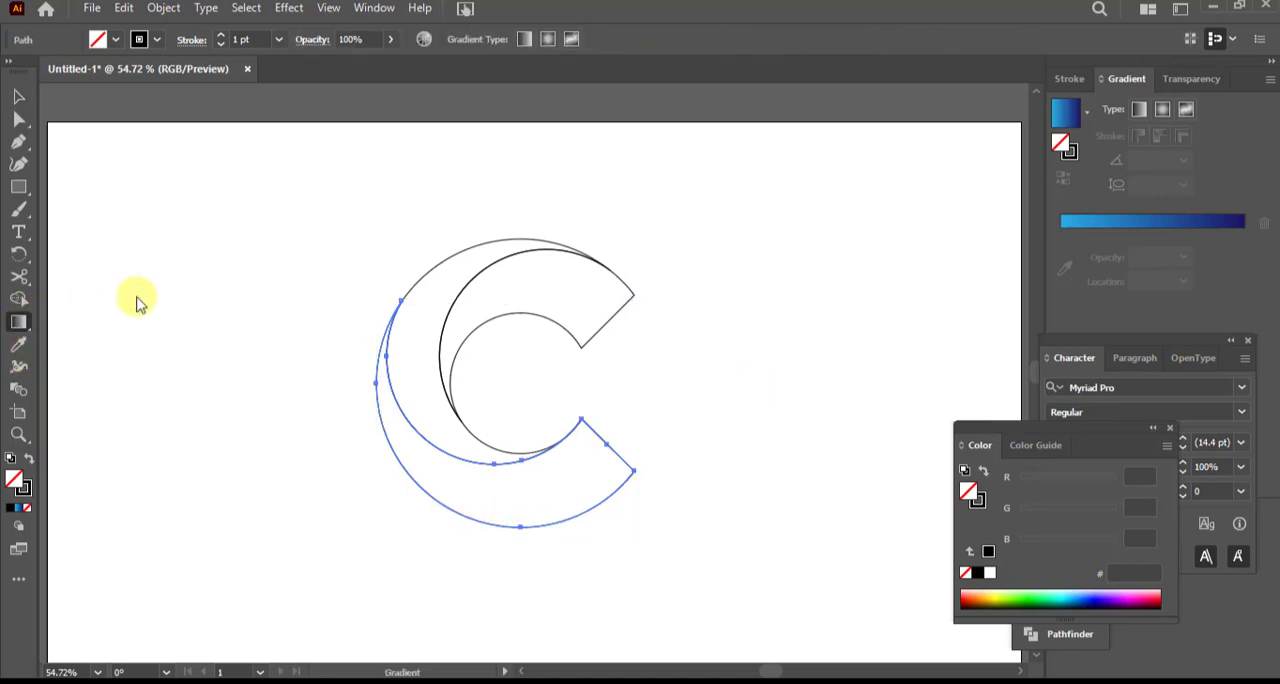
{"action": "left_click", "coordinate": [1088, 113]}
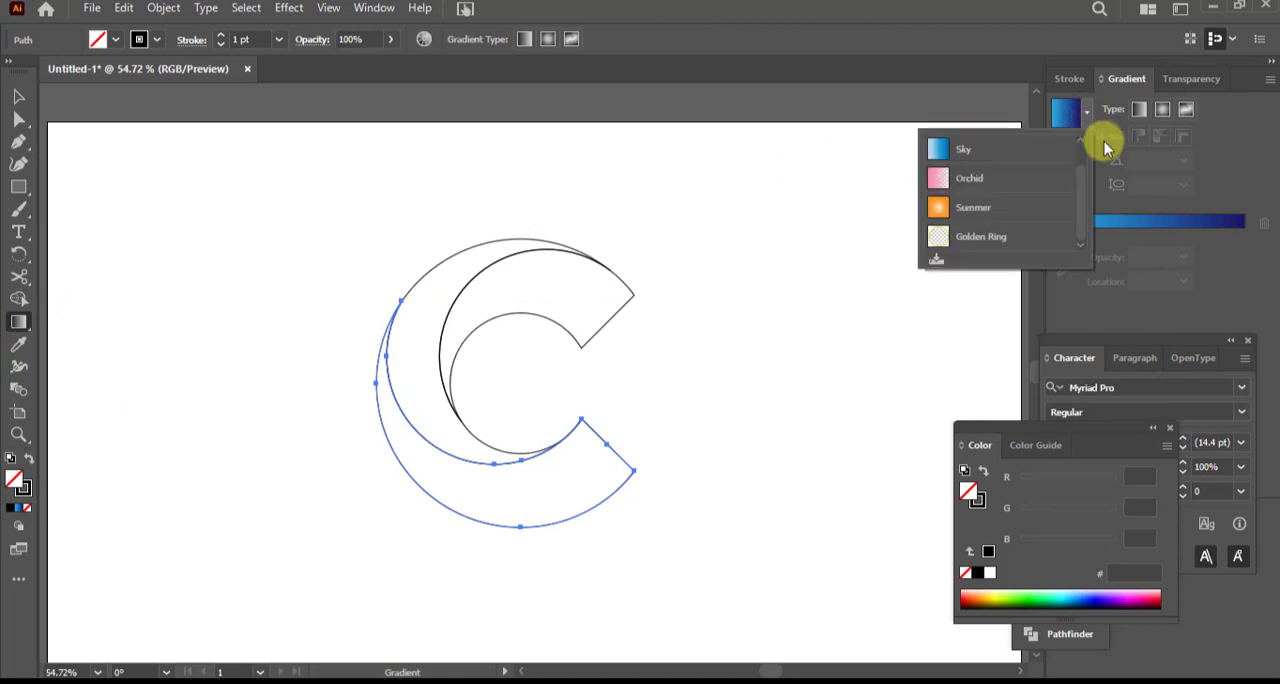
{"action": "left_click", "coordinate": [1141, 220]}
{"action": "left_click", "coordinate": [1143, 228]}
{"action": "double_click", "coordinate": [1144, 230]}
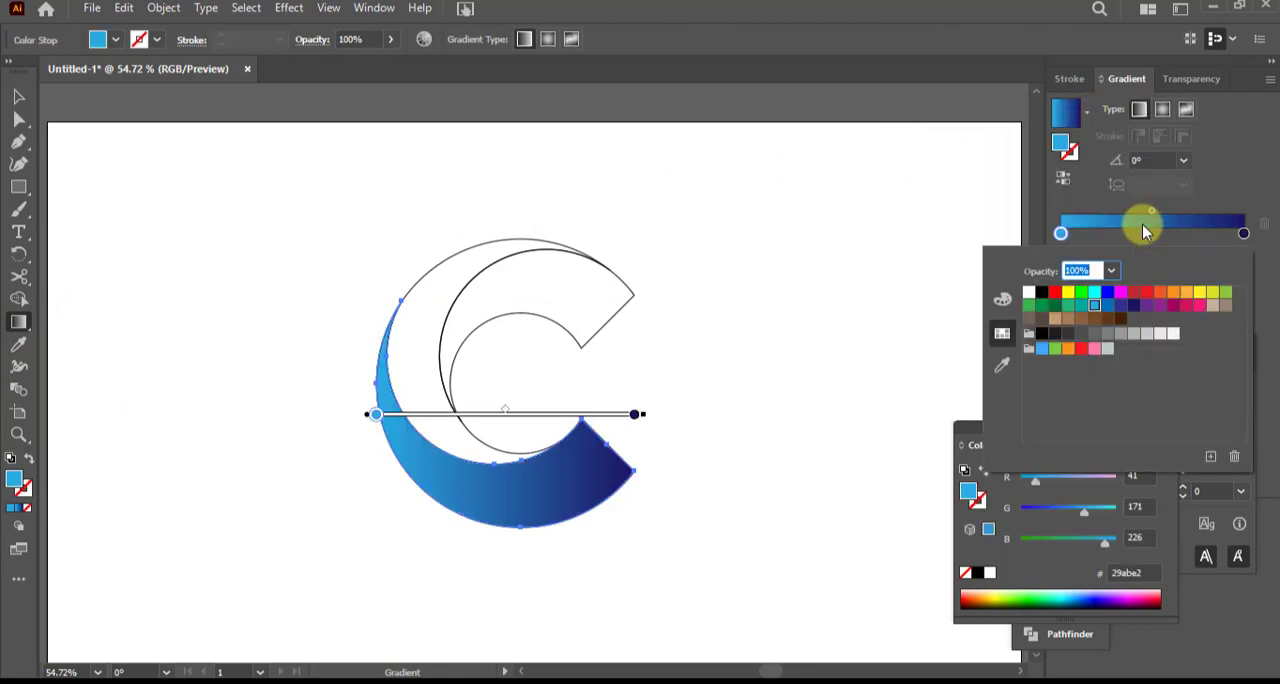
{"action": "left_click", "coordinate": [524, 415]}
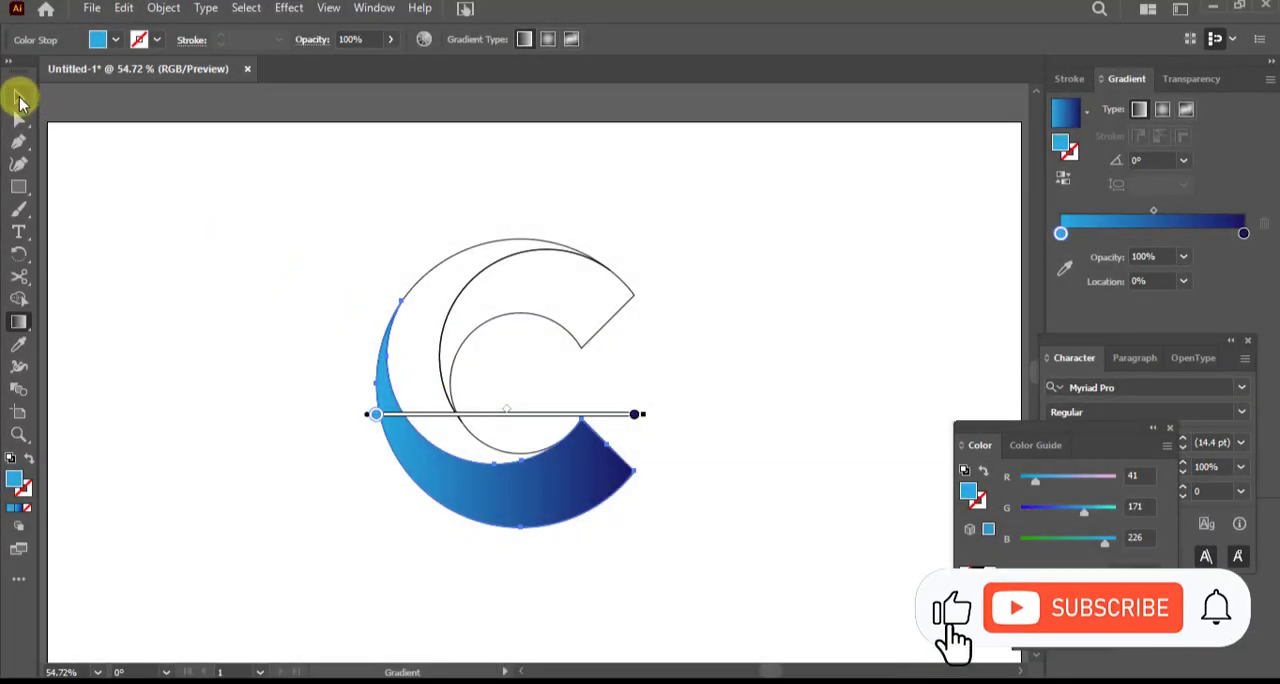
Copy the lower crescent's gradient onto the middle crescent and redirect it diagonally from upper left to lower right, about -56°
{"action": "left_click", "coordinate": [20, 97]}
{"action": "left_click", "coordinate": [448, 263]}
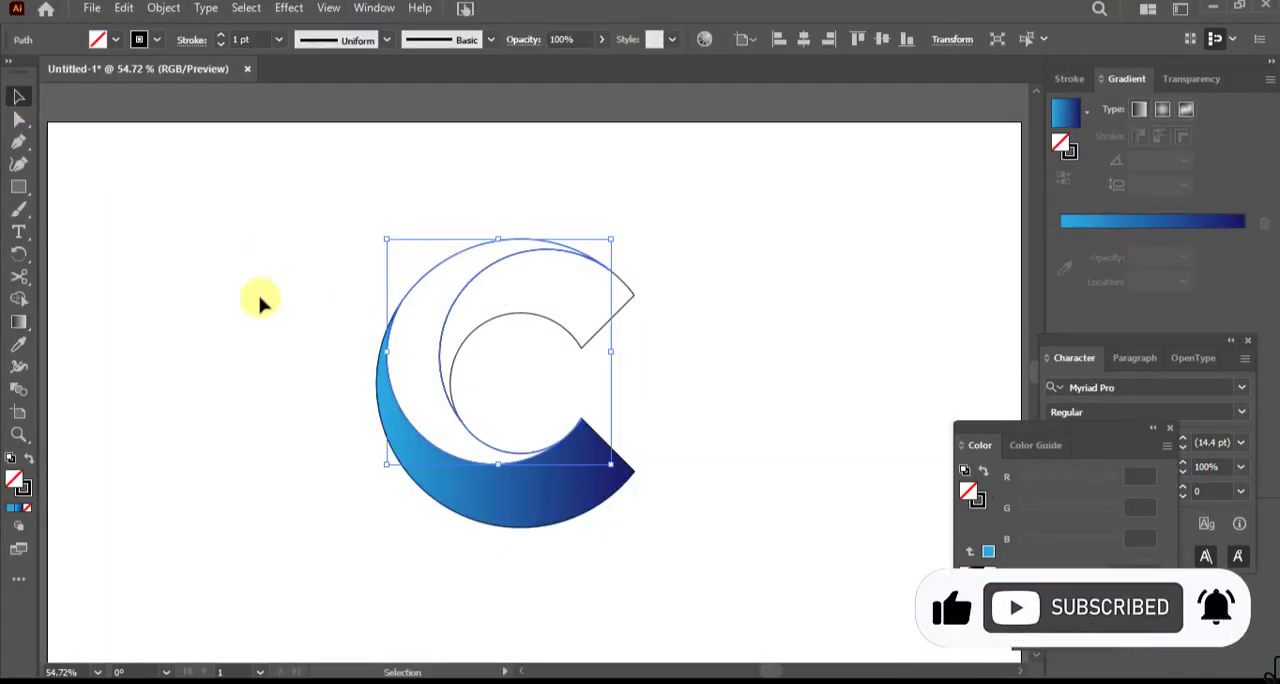
{"action": "left_click", "coordinate": [18, 344]}
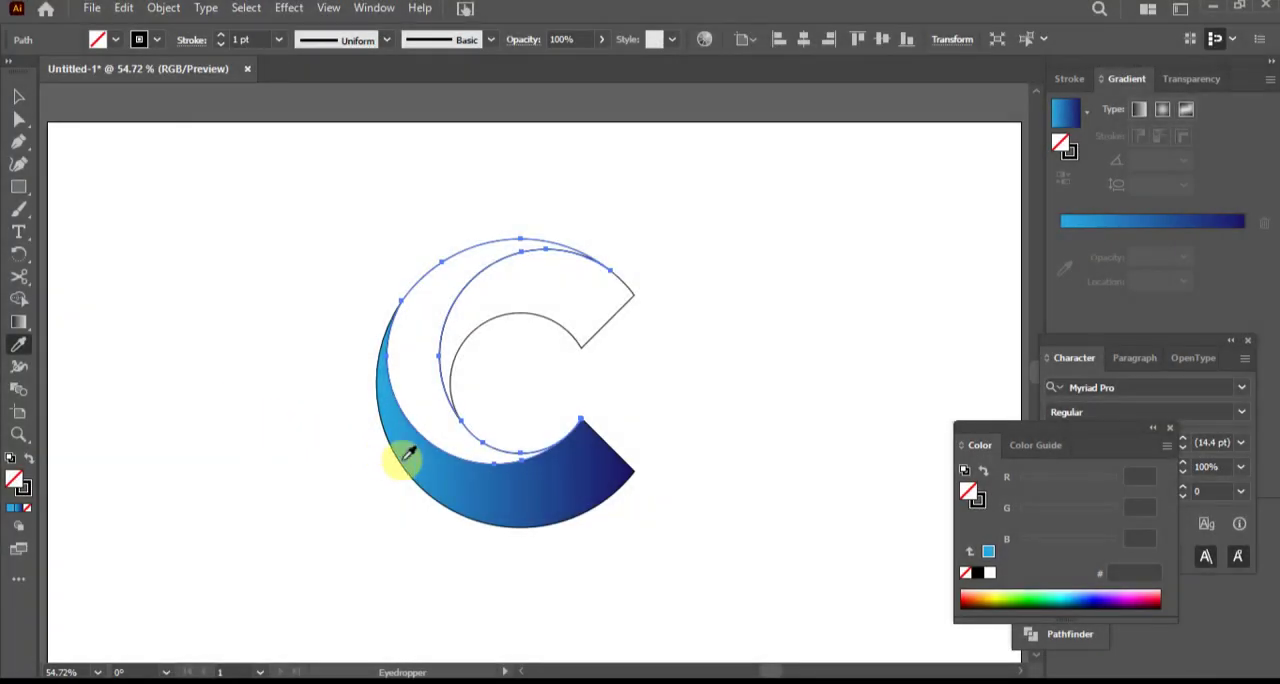
{"action": "left_click", "coordinate": [463, 474]}
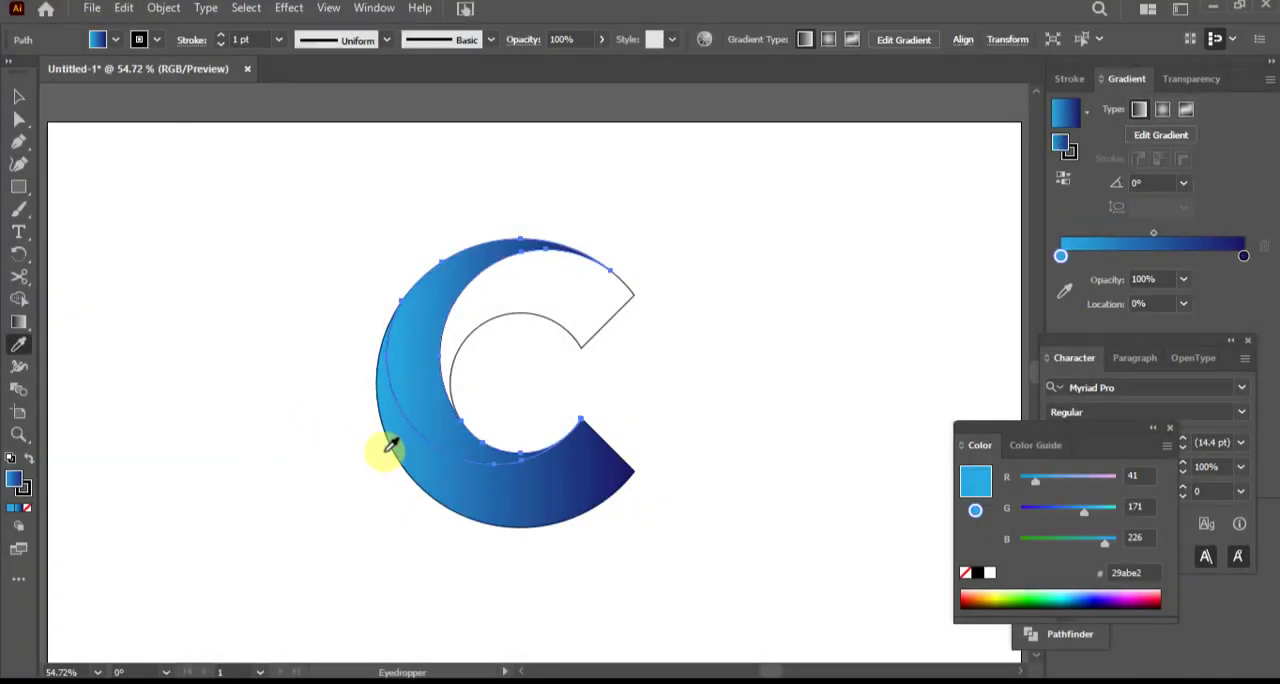
{"action": "left_click", "coordinate": [18, 321]}
{"action": "left_click_drag", "start_coordinate": [385, 230], "coordinate": [552, 480]}
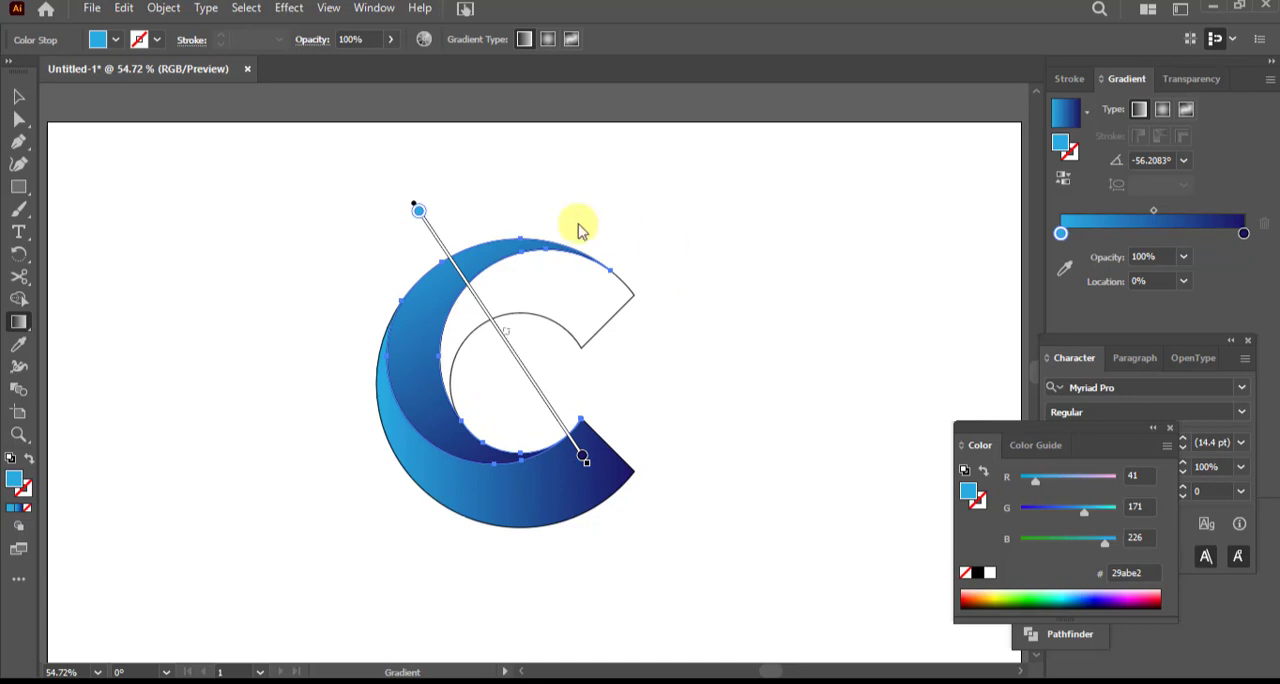
{"action": "left_click", "coordinate": [19, 96]}
{"action": "left_click", "coordinate": [155, 210]}
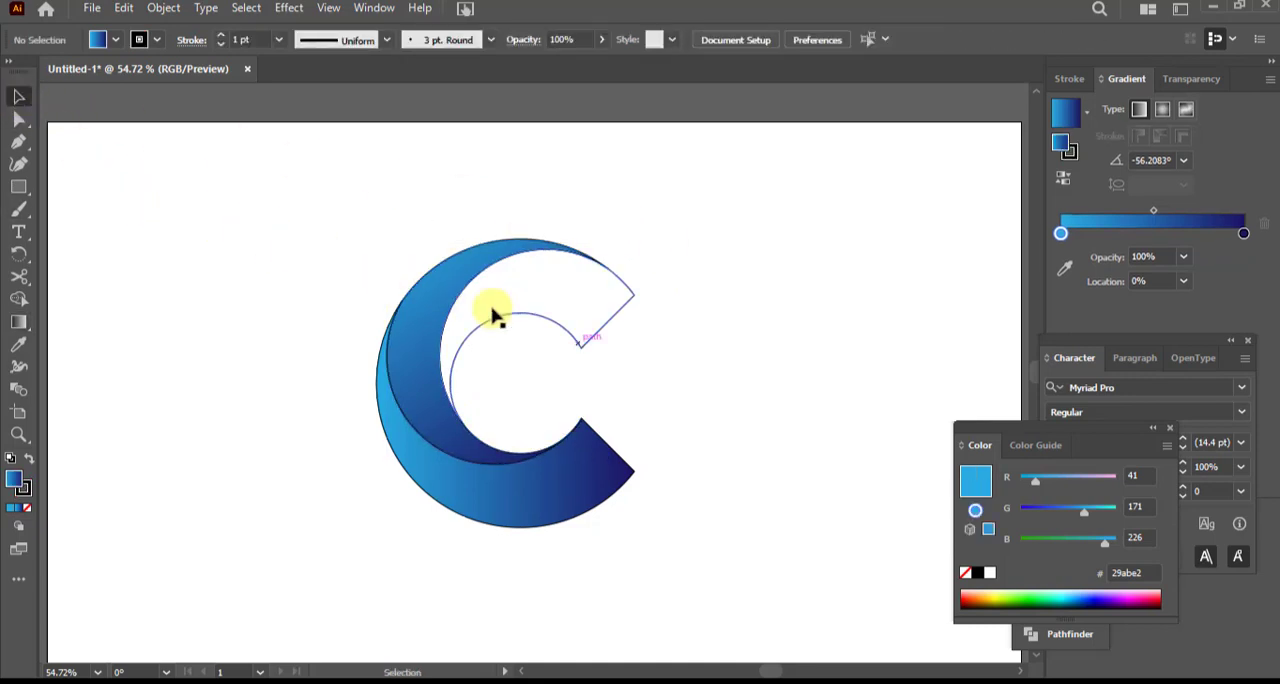
Copy the blue gradient onto the inner crescent and redirect it from upper right to lower left, about -118°
{"action": "left_click", "coordinate": [591, 344]}
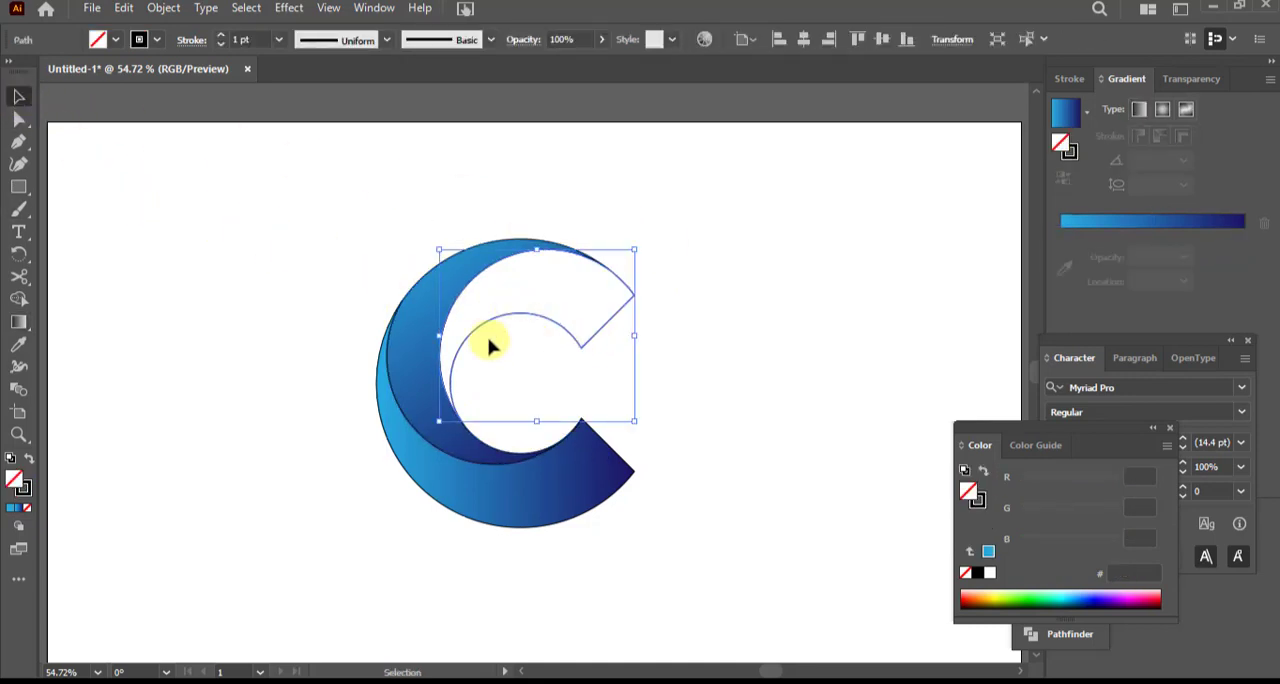
{"action": "left_click", "coordinate": [18, 344]}
{"action": "left_click", "coordinate": [425, 316]}
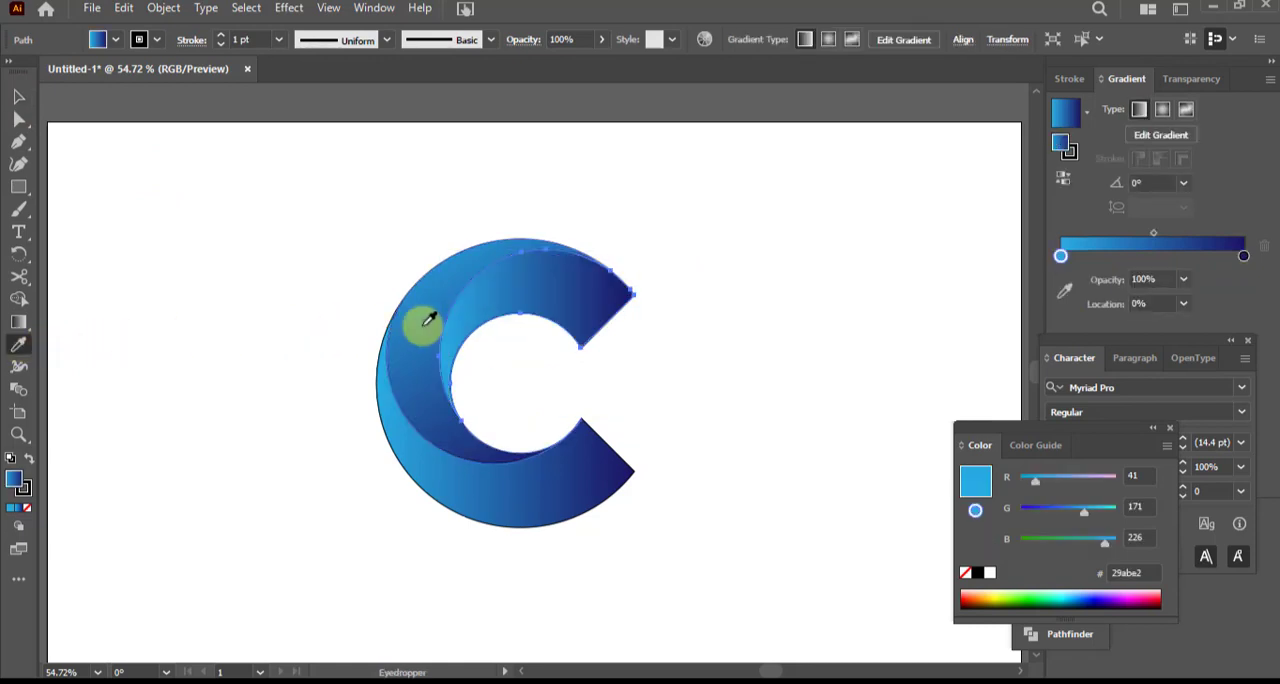
{"action": "left_click", "coordinate": [18, 322]}
{"action": "mouse_move", "coordinate": [575, 220]}
{"action": "left_mouse_down"}
{"action": "mouse_move", "coordinate": [494, 349]}
{"action": "mouse_move", "coordinate": [481, 413]}
{"action": "left_mouse_up"}
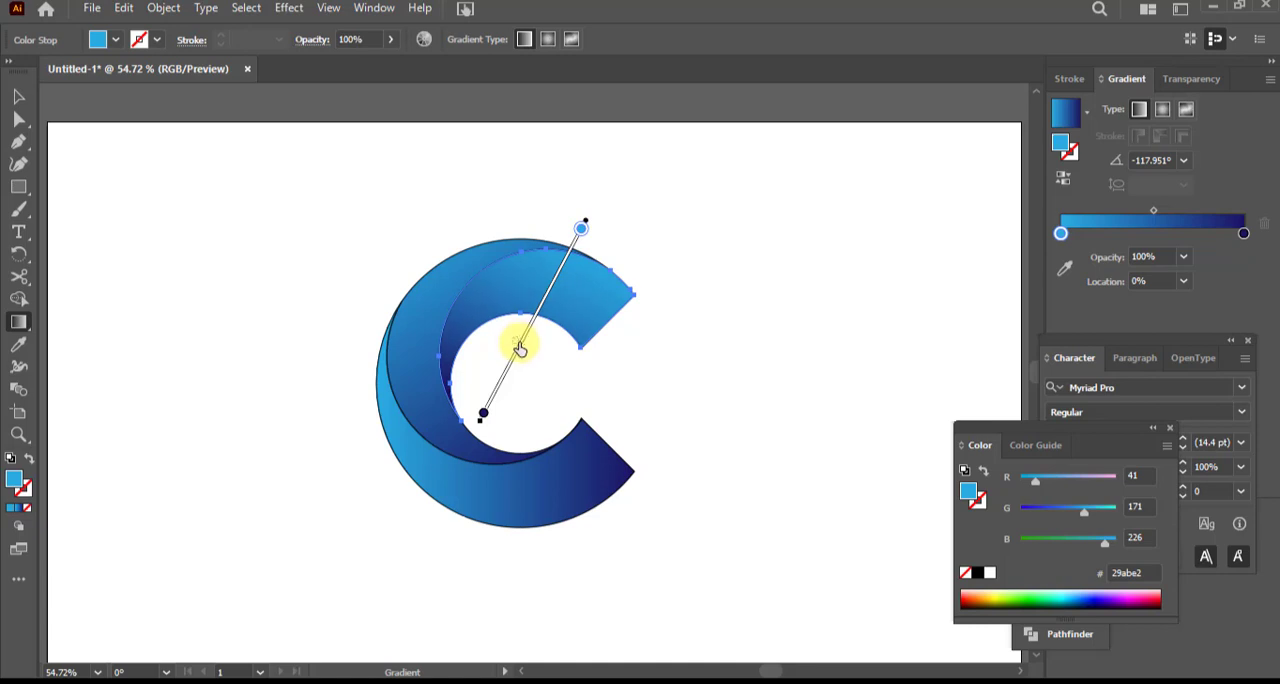
{"action": "left_click", "coordinate": [18, 96]}
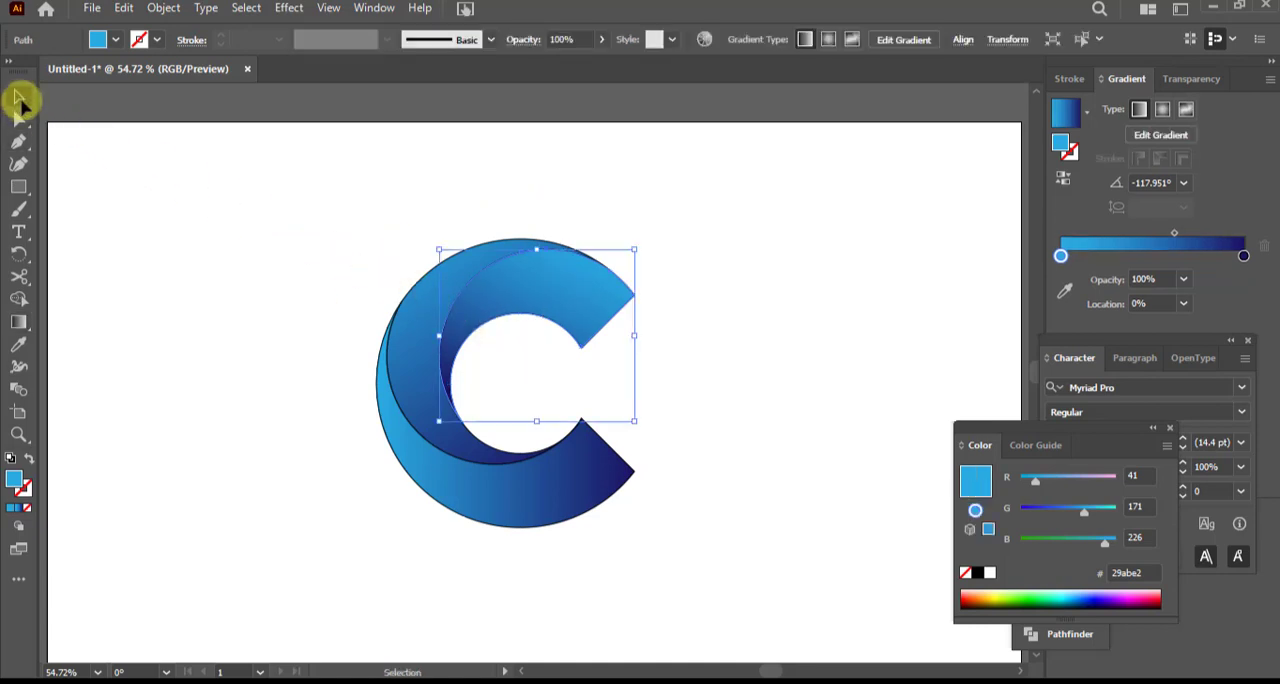
{"action": "left_click", "coordinate": [768, 250]}
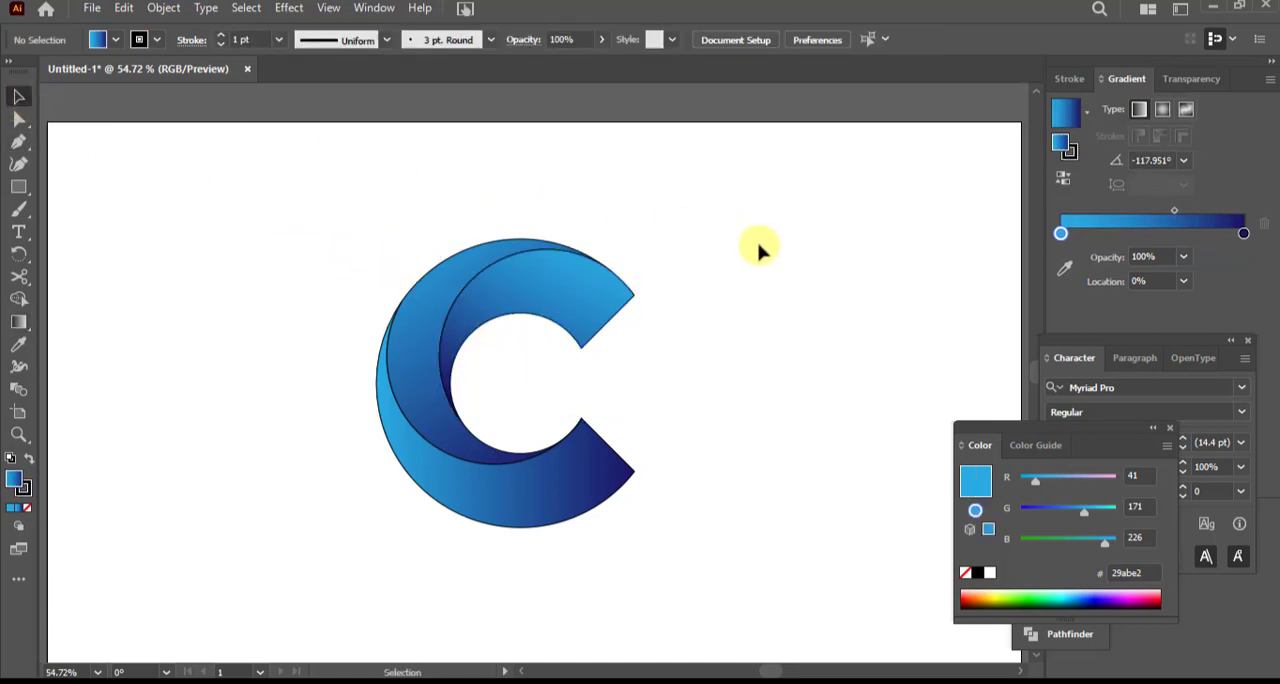
Remove the black stroke from all three crescents of the C and deselect them
{"action": "left_click_drag", "start_coordinate": [280, 245], "coordinate": [730, 590]}
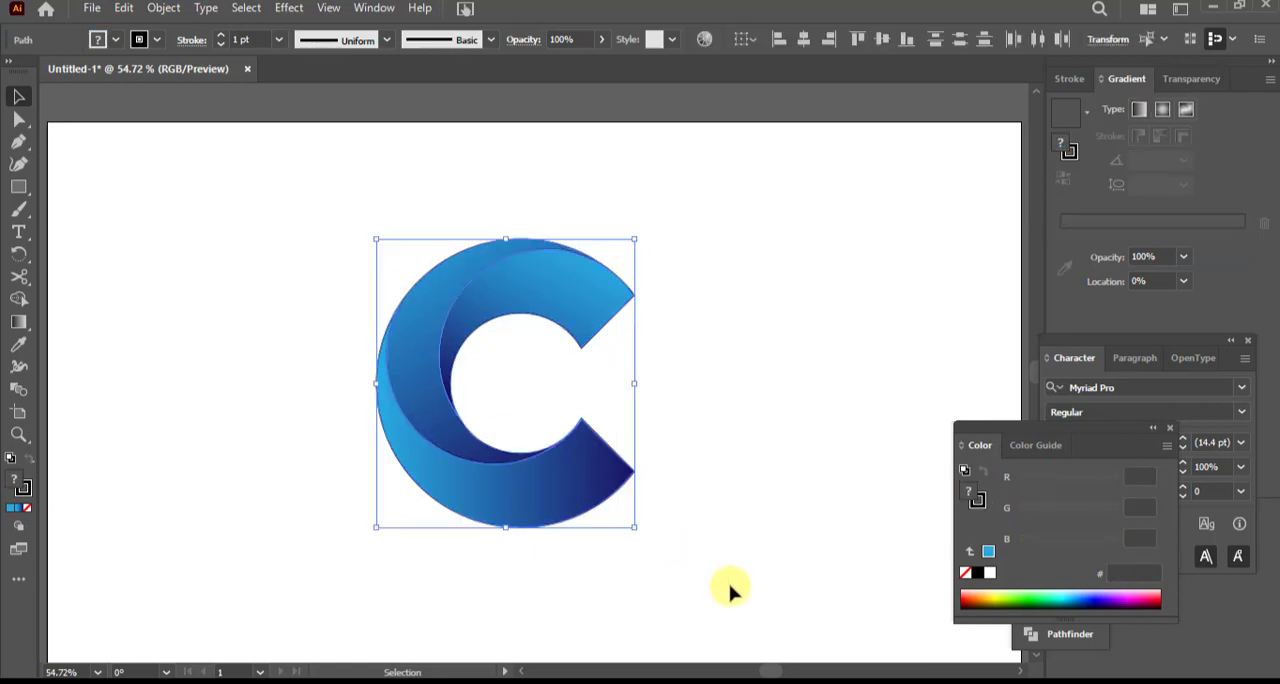
{"action": "left_click", "coordinate": [24, 492]}
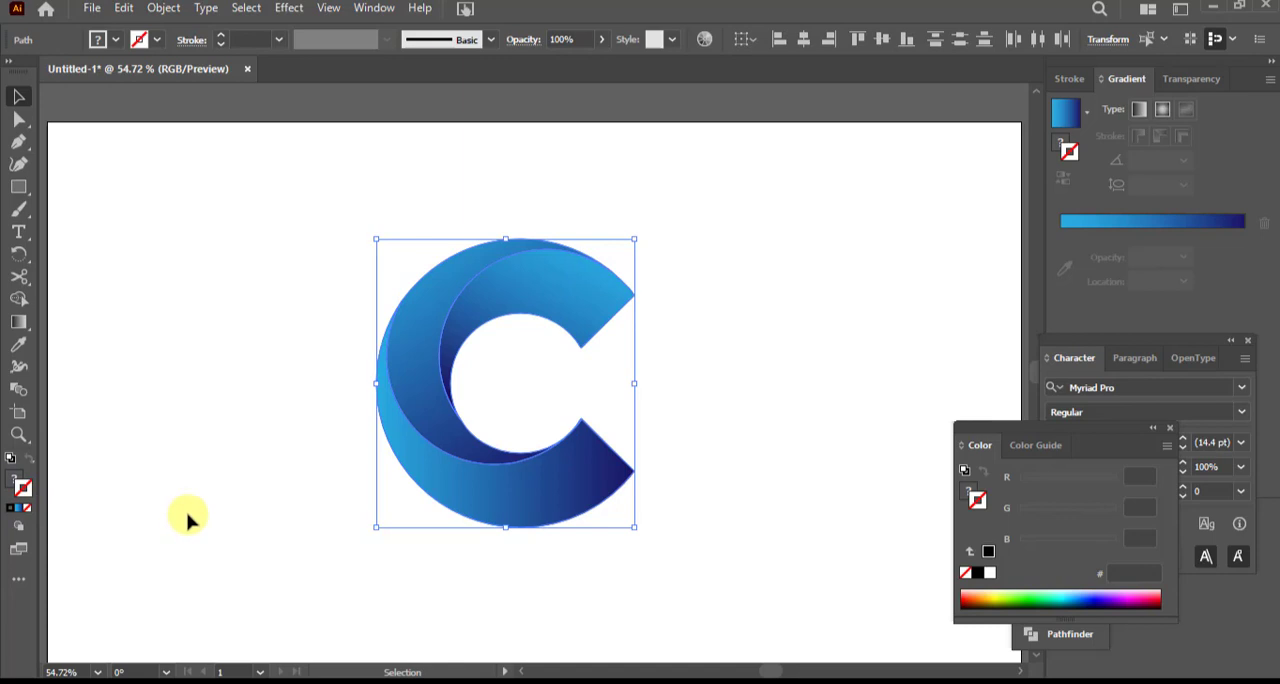
{"action": "left_click", "coordinate": [220, 522]}
{"action": "scroll", "coordinate": [512, 578], "scroll_direction": "up", "scroll_amount": 1}
{"action": "scroll", "coordinate": [512, 578], "scroll_direction": "down", "scroll_amount": 1}
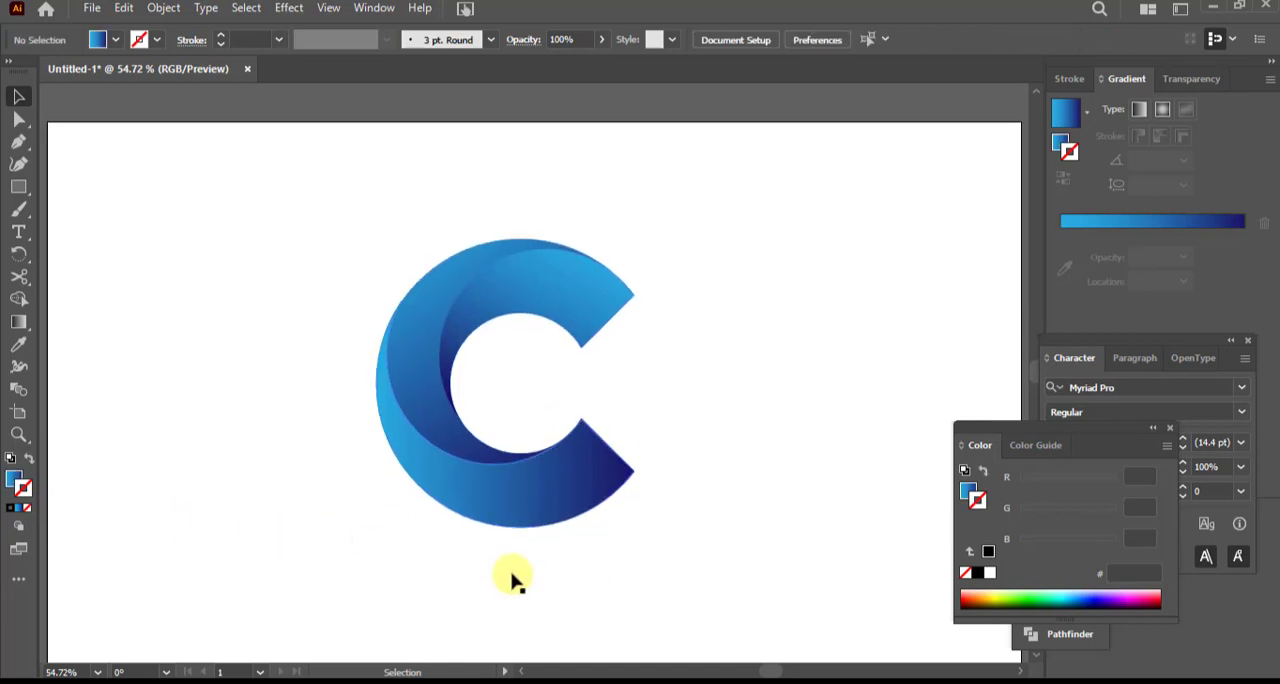
Group the three crescents and centre the group horizontally and vertically on the artboard
{"action": "left_click_drag", "start_coordinate": [303, 195], "coordinate": [700, 608]}
{"action": "right_click", "coordinate": [532, 488]}
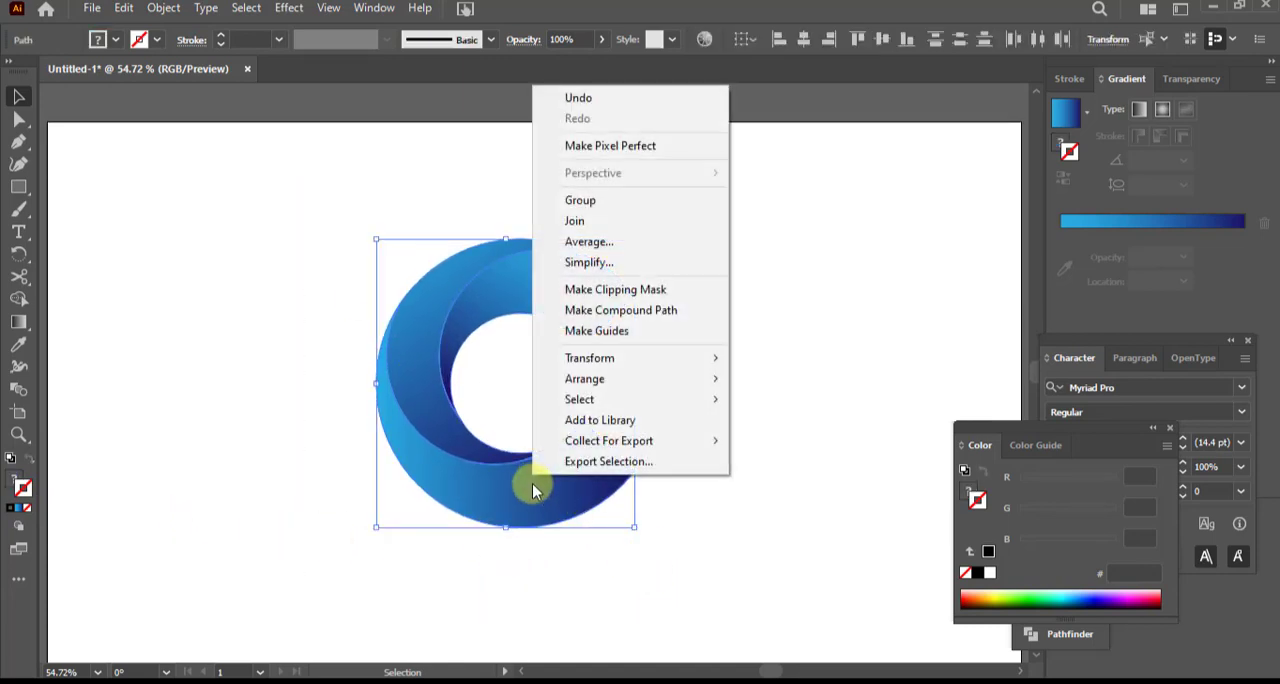
{"action": "left_click", "coordinate": [580, 201]}
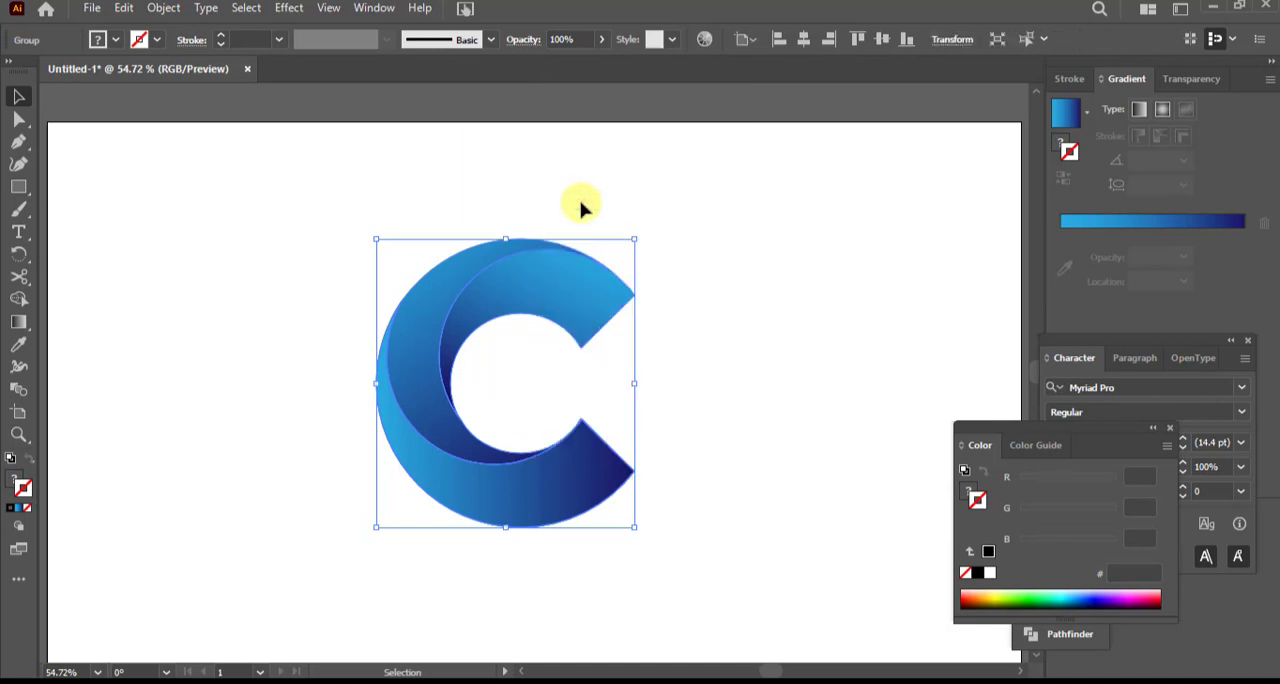
{"action": "left_click", "coordinate": [804, 39]}
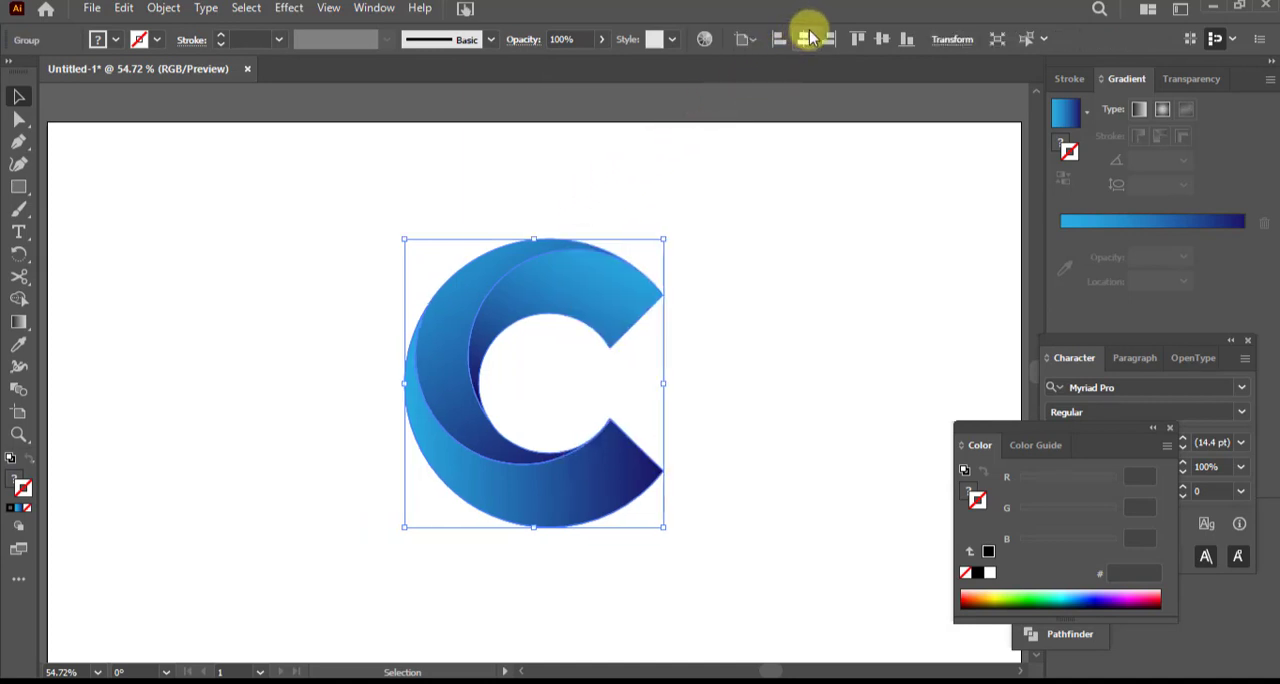
{"action": "left_click", "coordinate": [882, 40]}
{"action": "scroll", "coordinate": [800, 260], "scroll_direction": "down", "scroll_amount": 3}
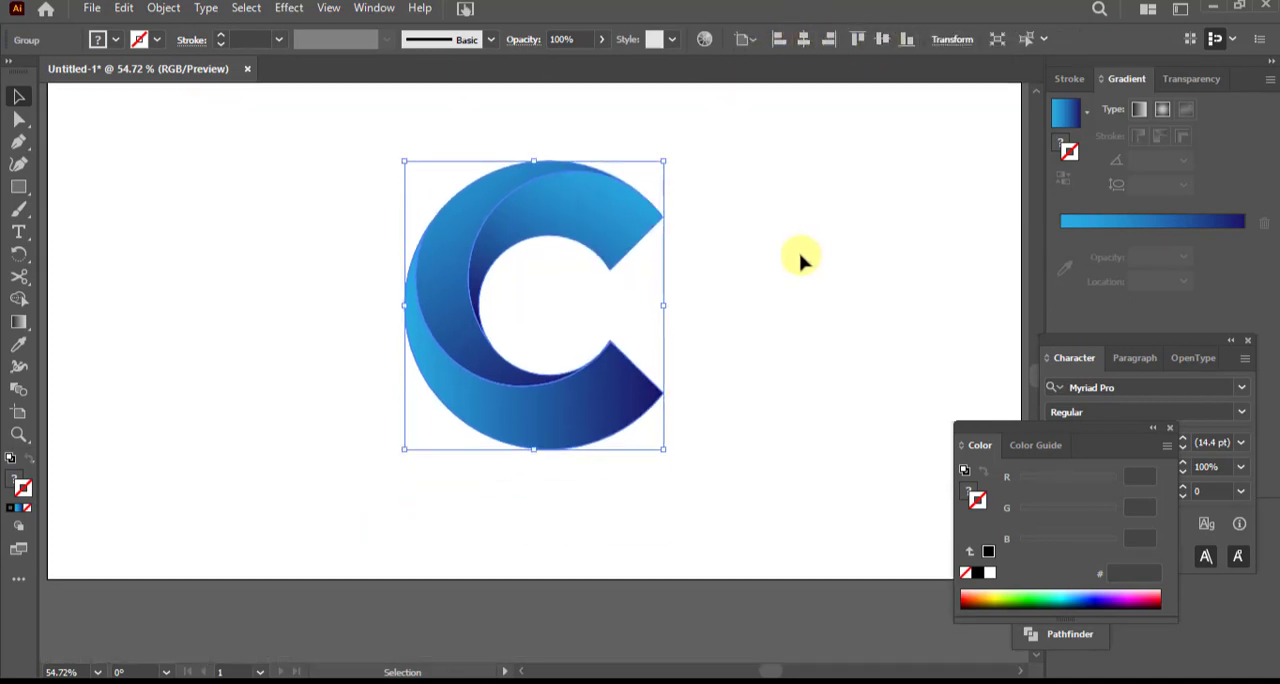
Scale the grouped C down proportionally about its centre to roughly three quarters of its size and deselect it
{"action": "scroll", "coordinate": [800, 260], "scroll_direction": "up", "scroll_amount": 2}
{"action": "key", "text": "ctrl+shift+b"}
{"action": "key", "text": "ctrl+minus"}
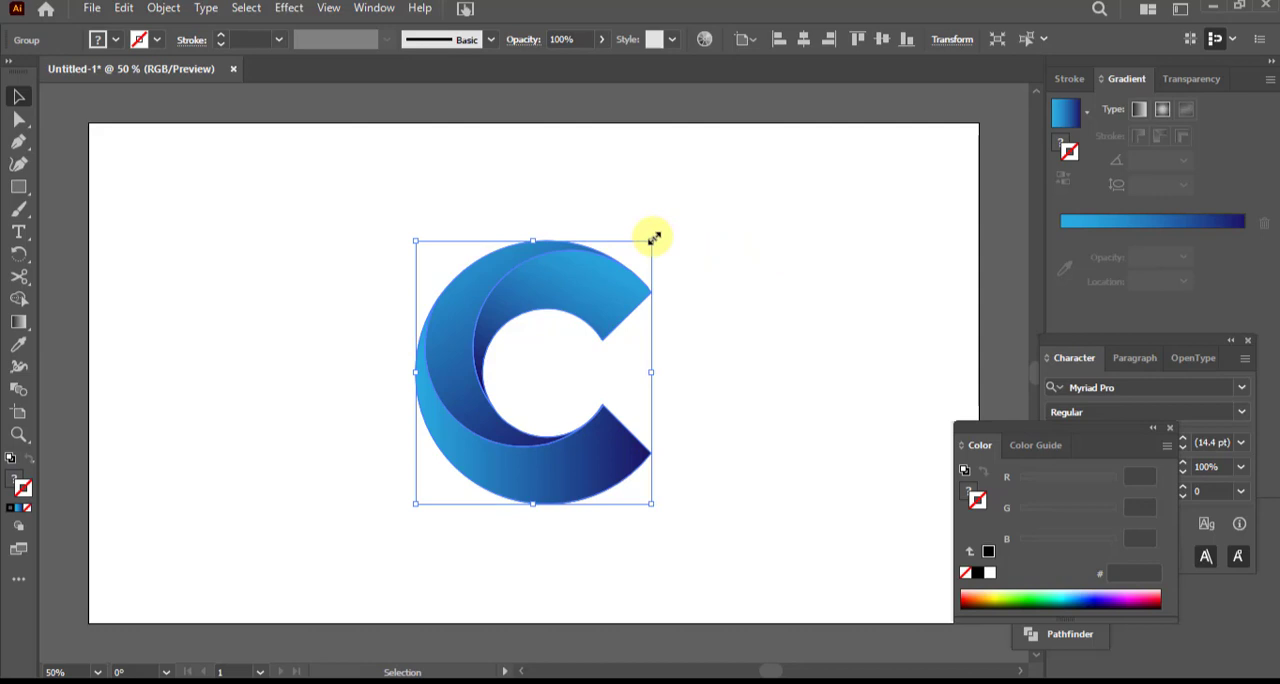
{"action": "left_click_drag", "start_coordinate": [652, 238], "coordinate": [620, 277]}
{"action": "left_click", "coordinate": [700, 294]}
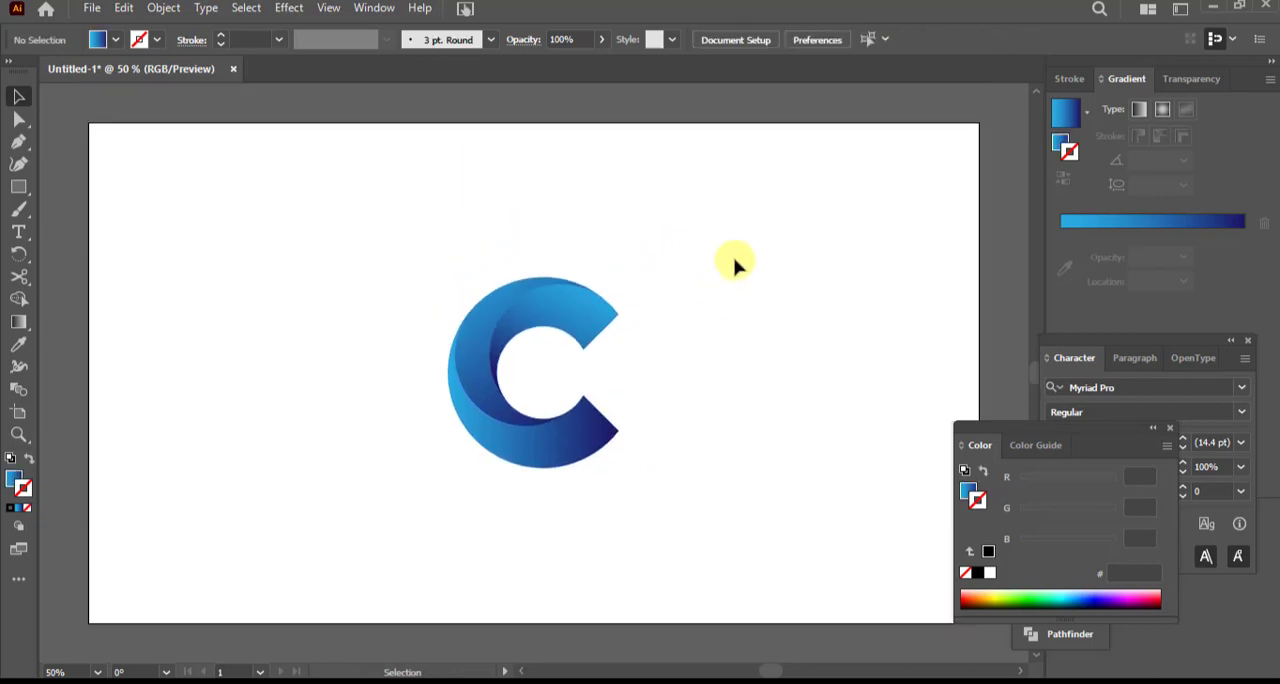
Choose the Ellipse tool and set the fill to a radial gradient running from white at the centre to black
{"action": "left_click_drag", "start_coordinate": [18, 187], "coordinate": [20, 186]}
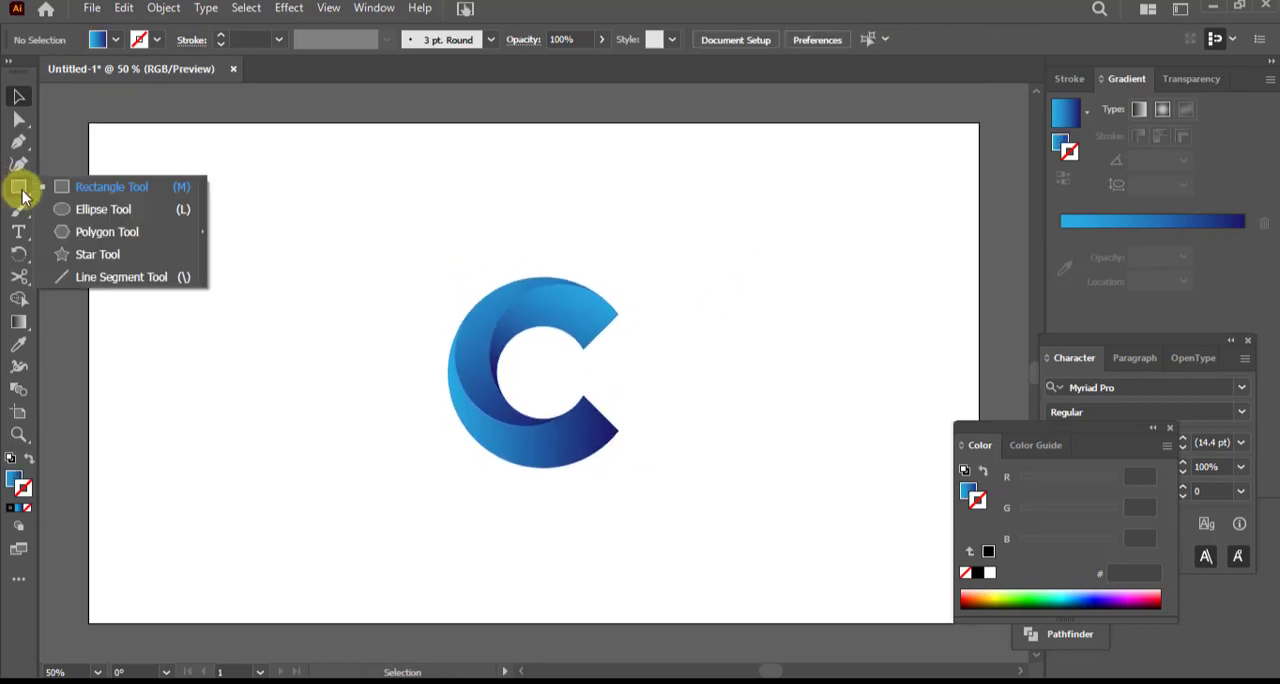
{"action": "left_click", "coordinate": [100, 209]}
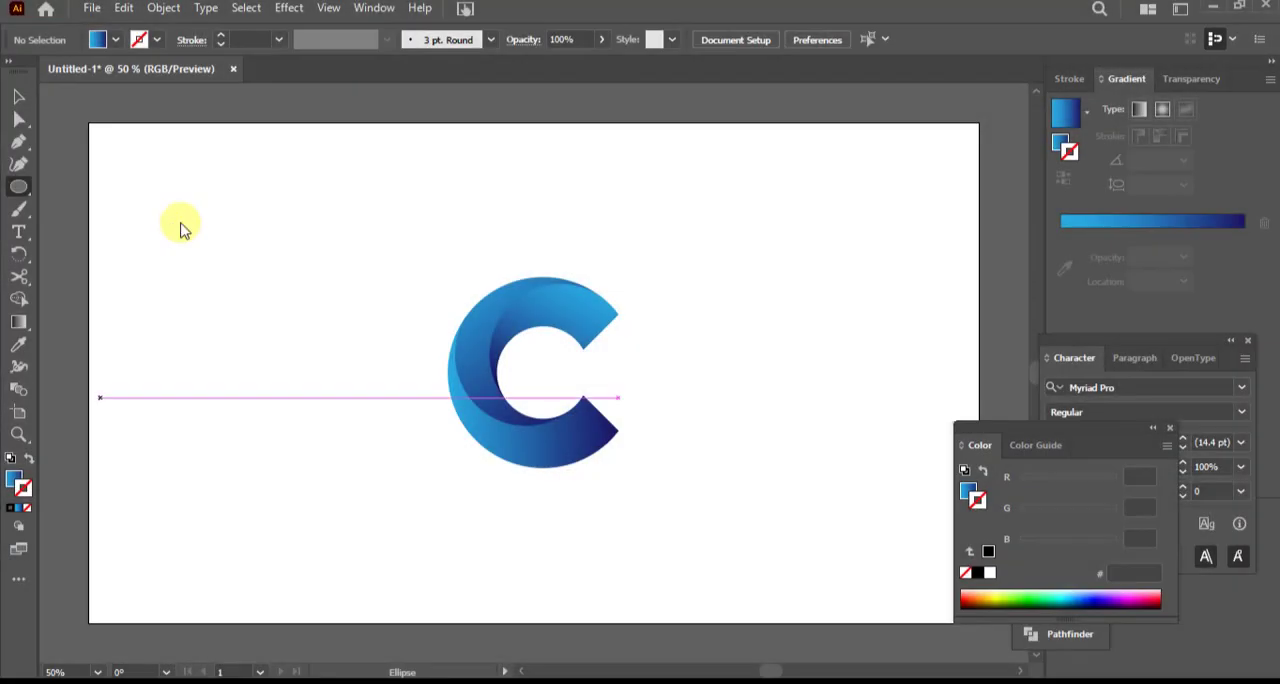
{"action": "left_click", "coordinate": [13, 482]}
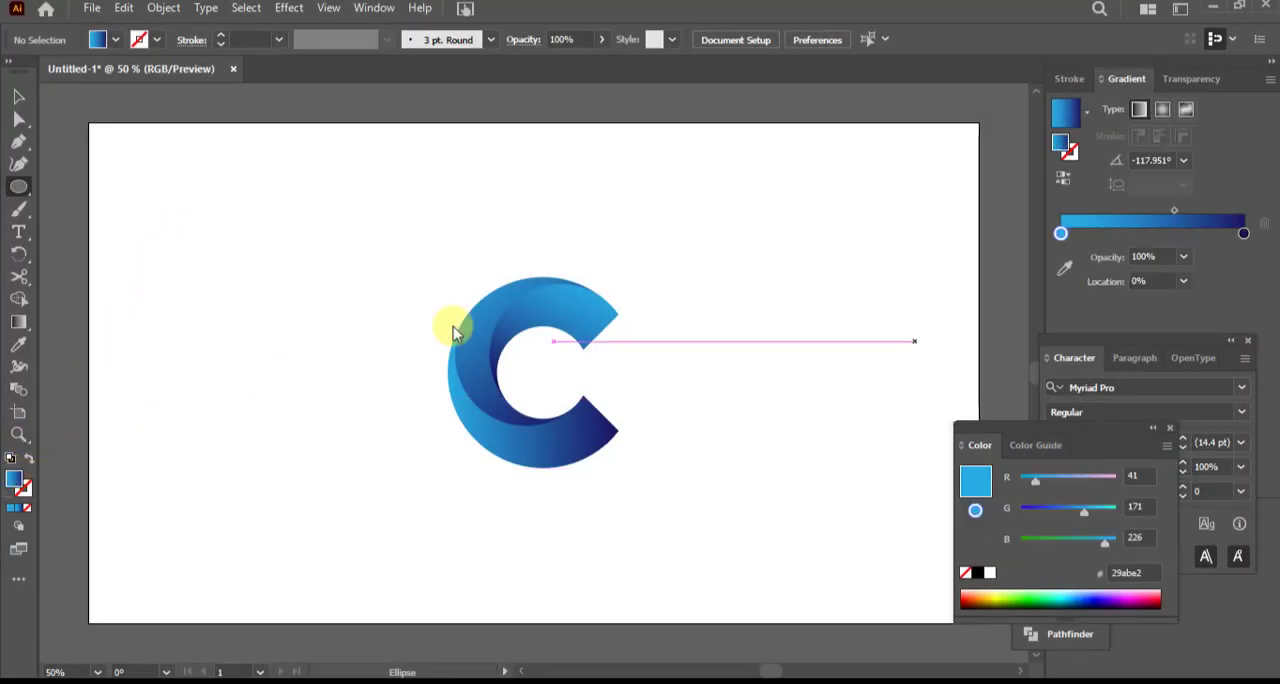
{"action": "left_click", "coordinate": [1087, 113]}
{"action": "left_click", "coordinate": [984, 212]}
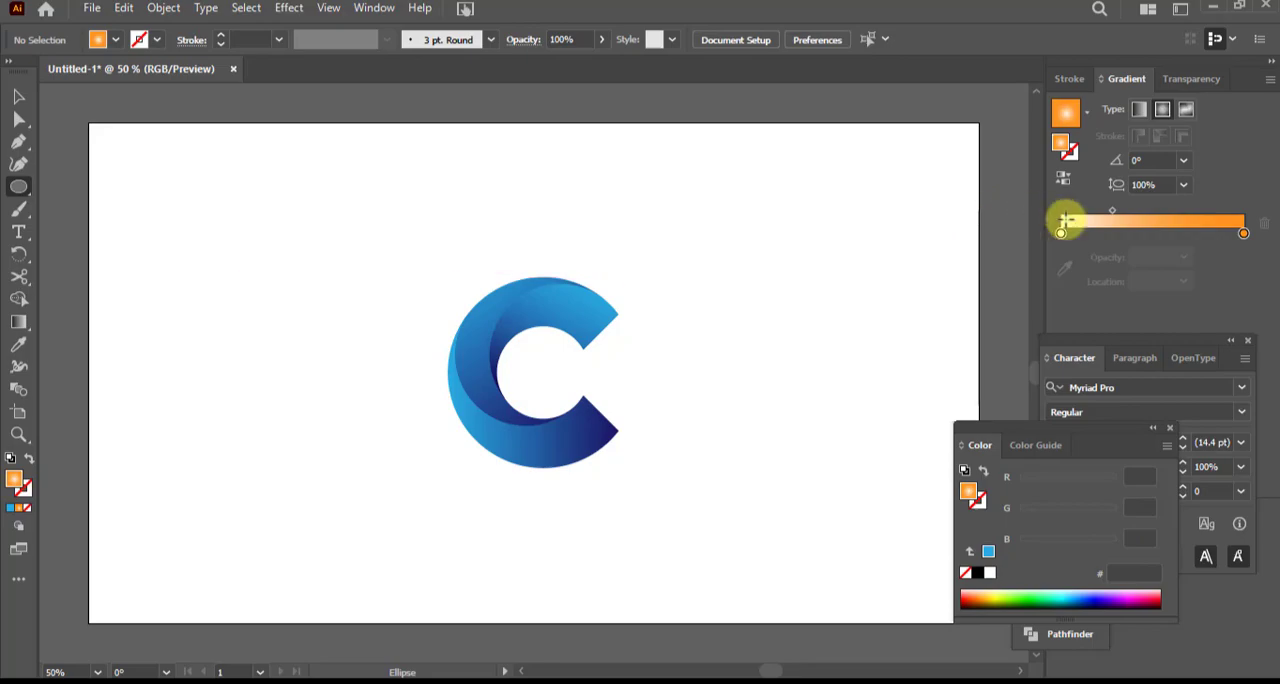
{"action": "left_click", "coordinate": [1244, 234]}
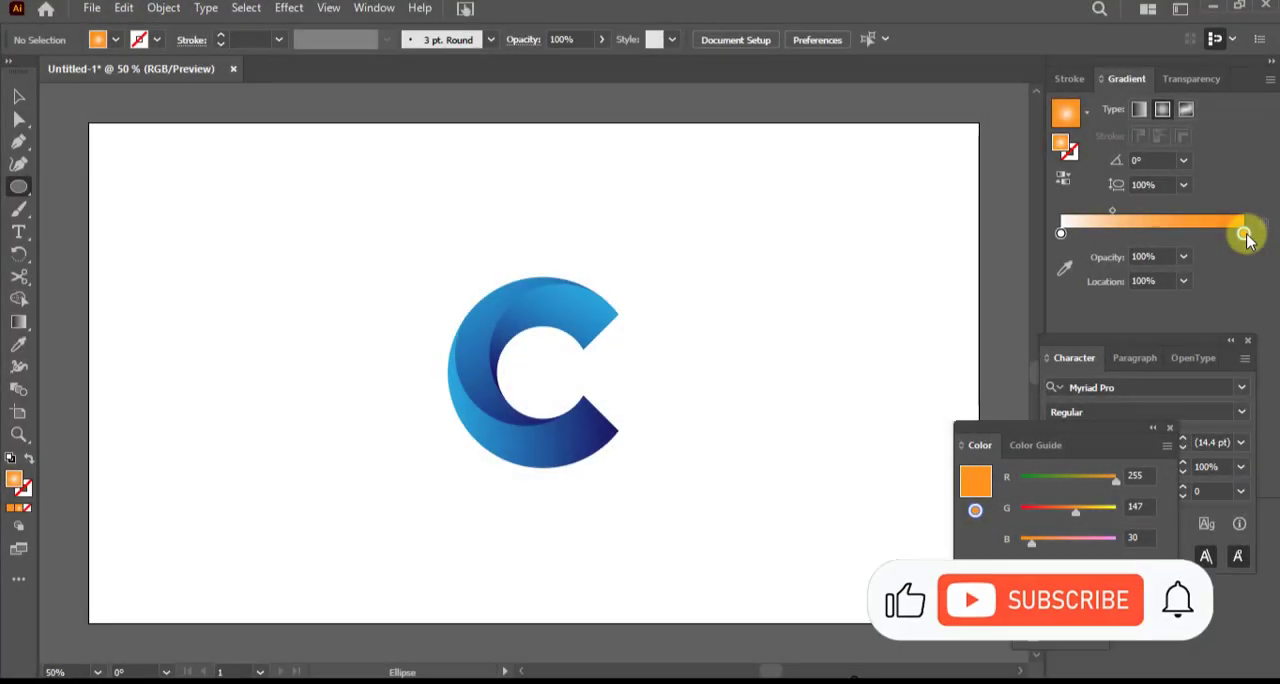
{"action": "left_click", "coordinate": [978, 573]}
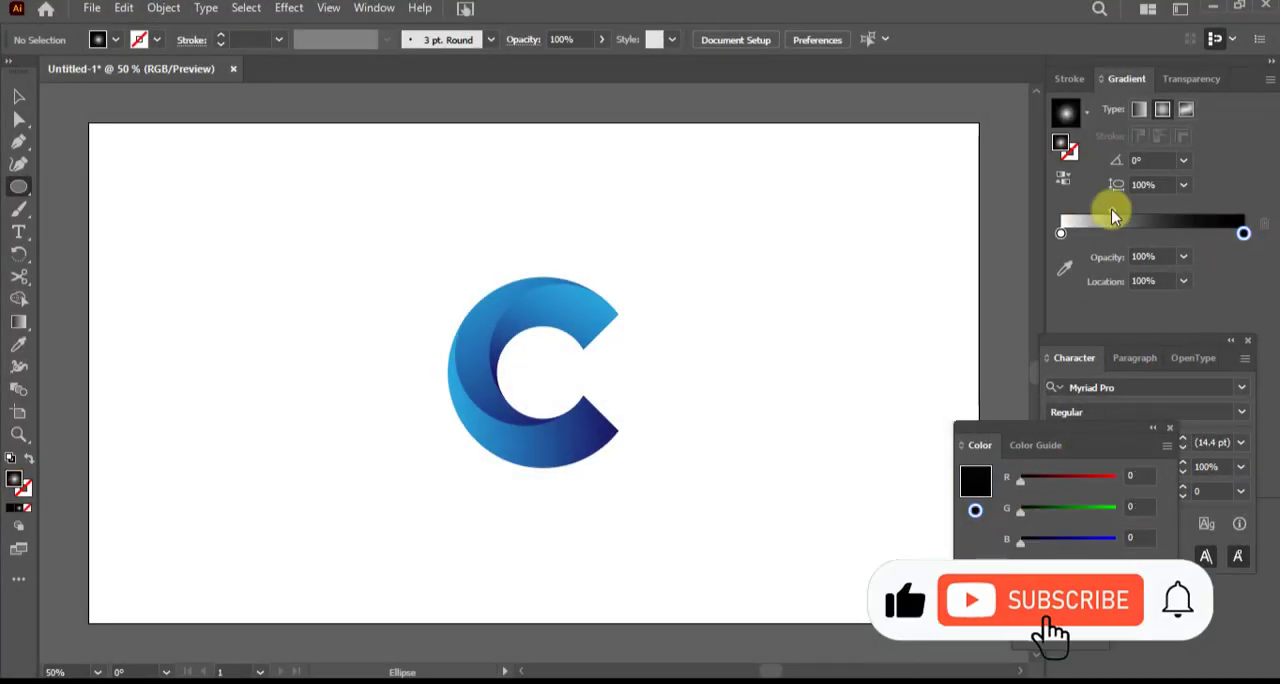
Set the gradient's midpoint to 50% and the white stop's opacity to 0%
{"action": "left_click_drag", "start_coordinate": [1112, 210], "coordinate": [1150, 212]}
{"action": "left_click", "coordinate": [1183, 281]}
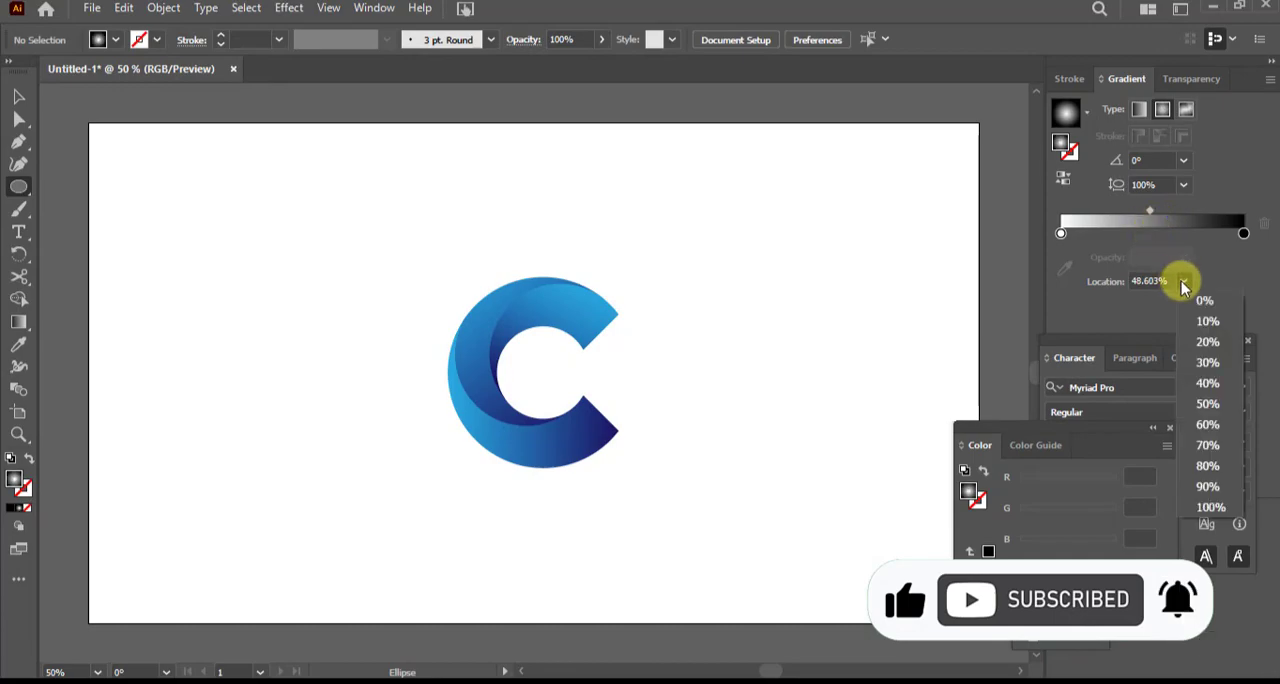
{"action": "left_click", "coordinate": [1210, 399]}
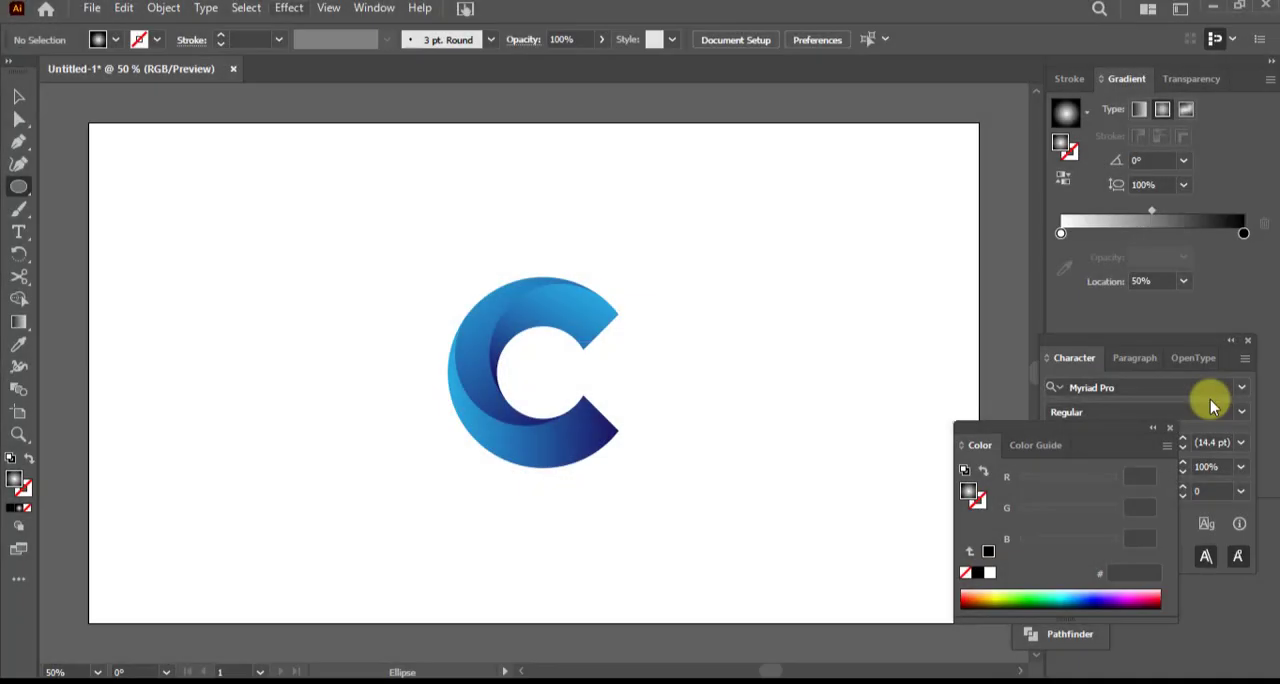
{"action": "left_click", "coordinate": [1060, 233]}
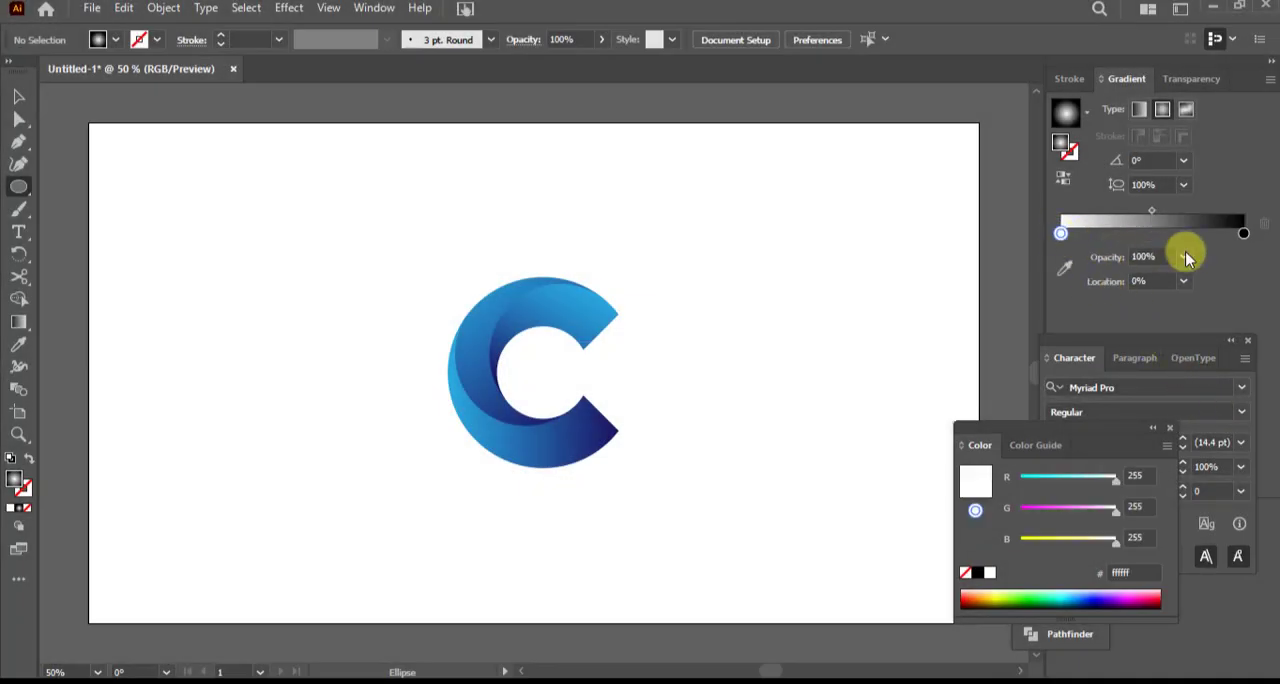
{"action": "left_click", "coordinate": [1184, 257]}
{"action": "left_click", "coordinate": [1201, 281]}
Draw a circle with the radial gradient, reverse the gradient, and flatten it into a thin shadow ellipse directly beneath the C
{"action": "left_click_drag", "start_coordinate": [170, 200], "coordinate": [336, 366]}
{"action": "left_click", "coordinate": [1063, 177]}
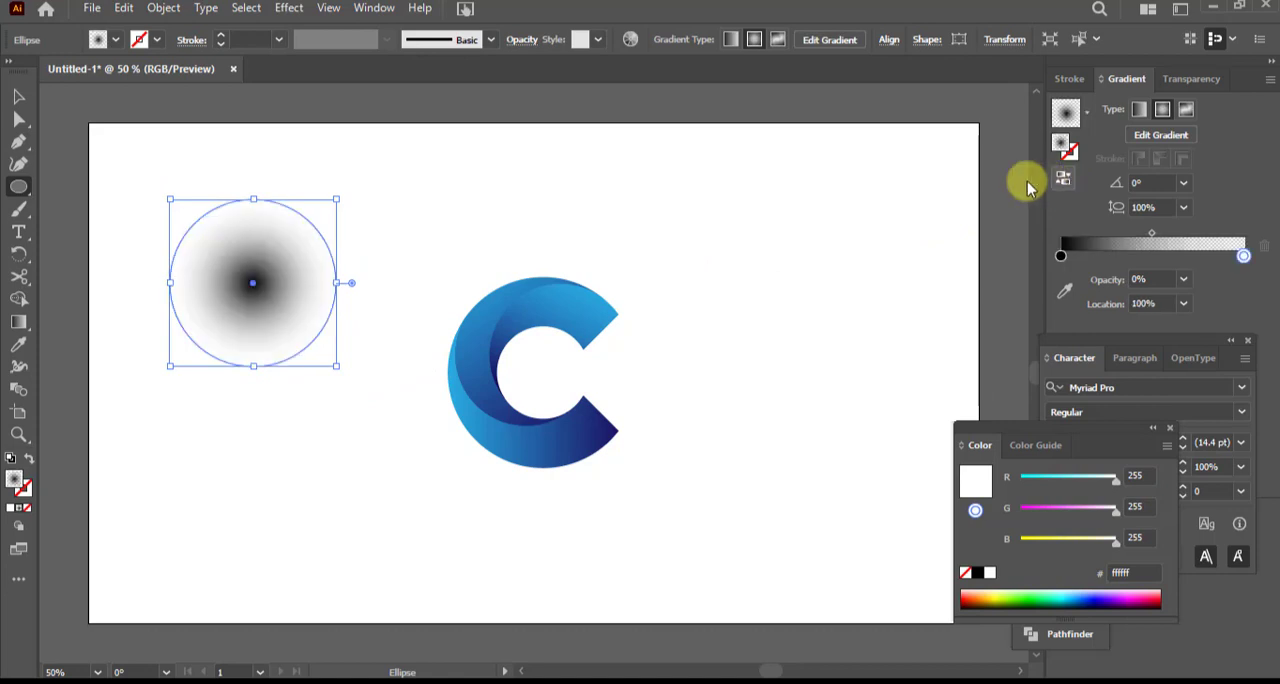
{"action": "left_click_drag", "start_coordinate": [254, 198], "coordinate": [541, 484]}
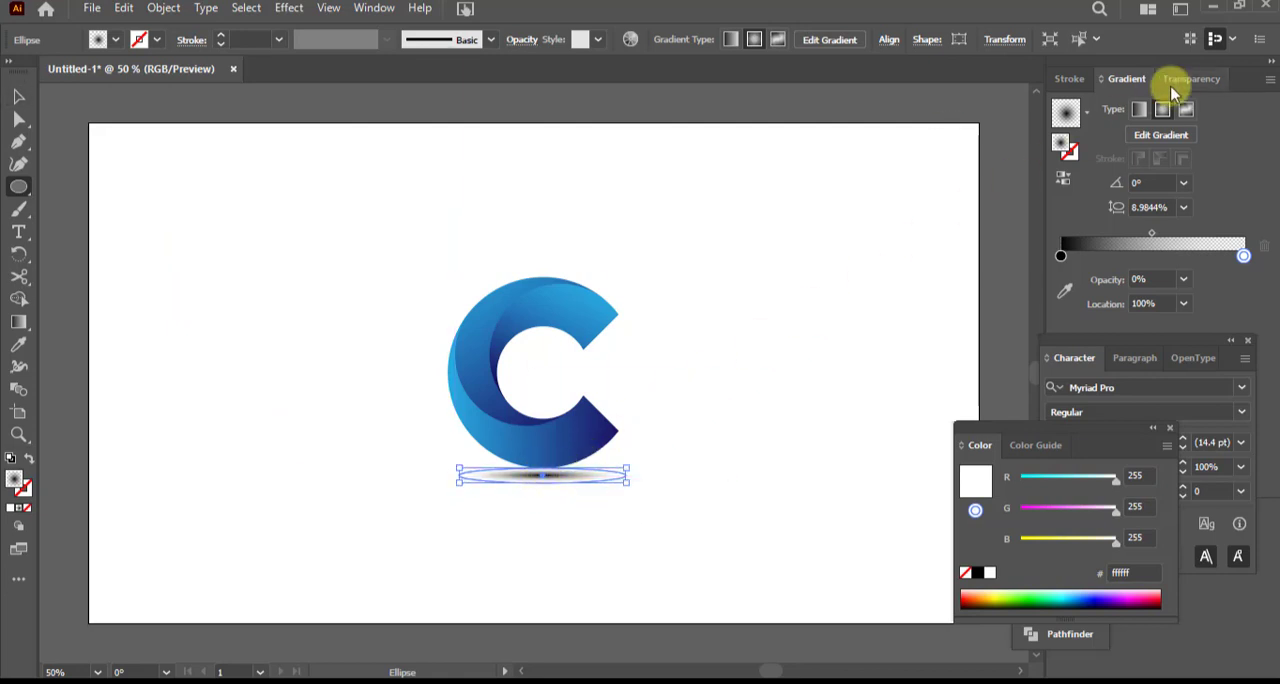
Set the shadow ellipse's overall opacity to 67% and deselect it
{"action": "left_click", "coordinate": [1200, 79]}
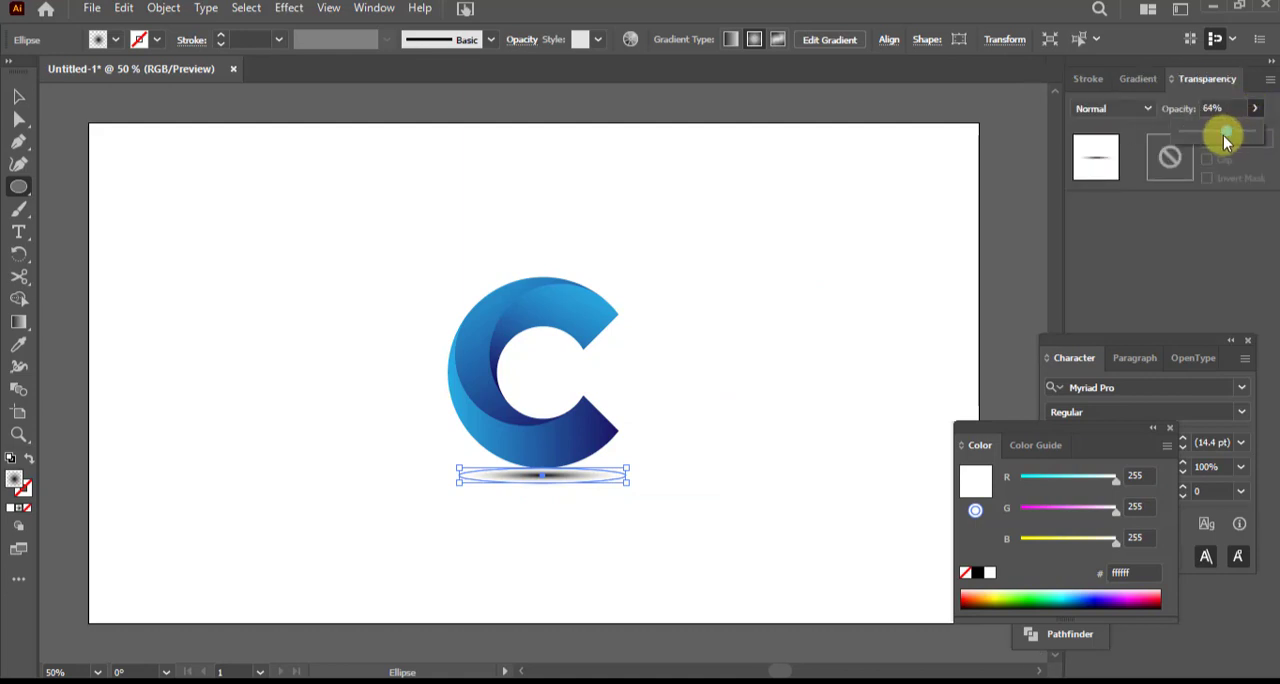
{"action": "left_click_drag", "start_coordinate": [1209, 140], "coordinate": [1206, 134]}
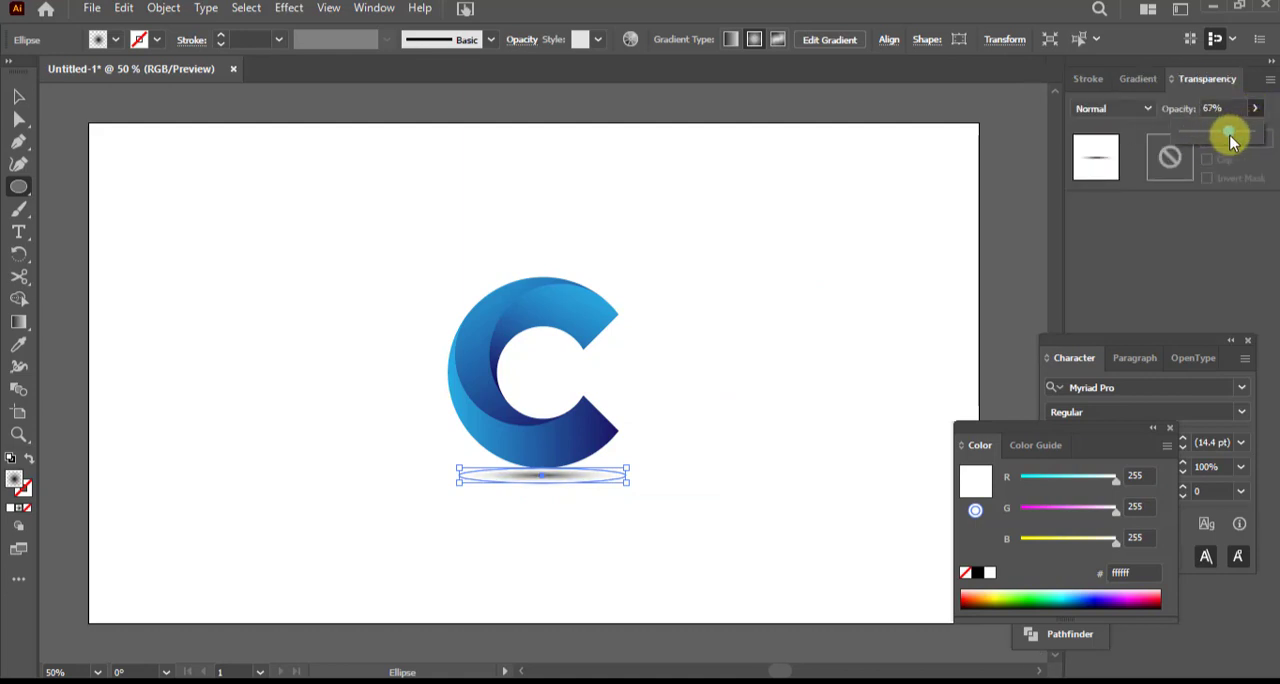
{"action": "left_click", "coordinate": [18, 97]}
{"action": "left_click", "coordinate": [213, 211]}
{"action": "scroll", "coordinate": [660, 400], "scroll_direction": "down", "scroll_amount": 2}
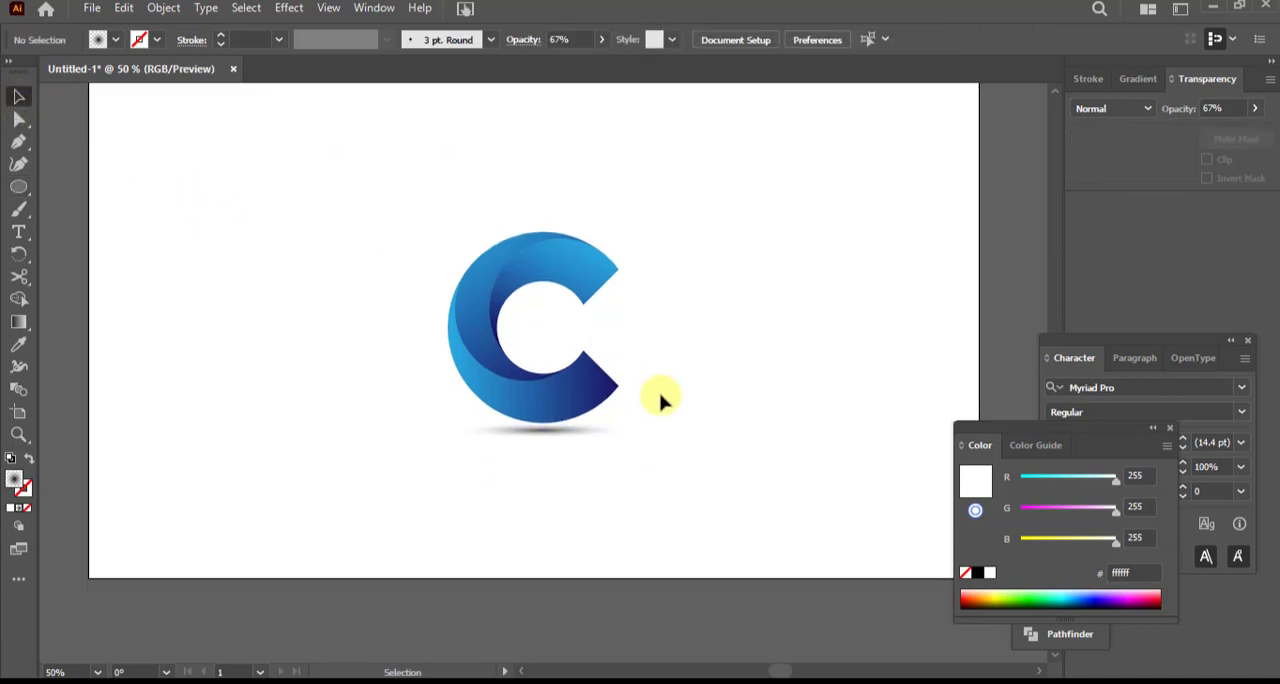
{"action": "scroll", "coordinate": [660, 400], "scroll_direction": "up", "scroll_amount": 1}
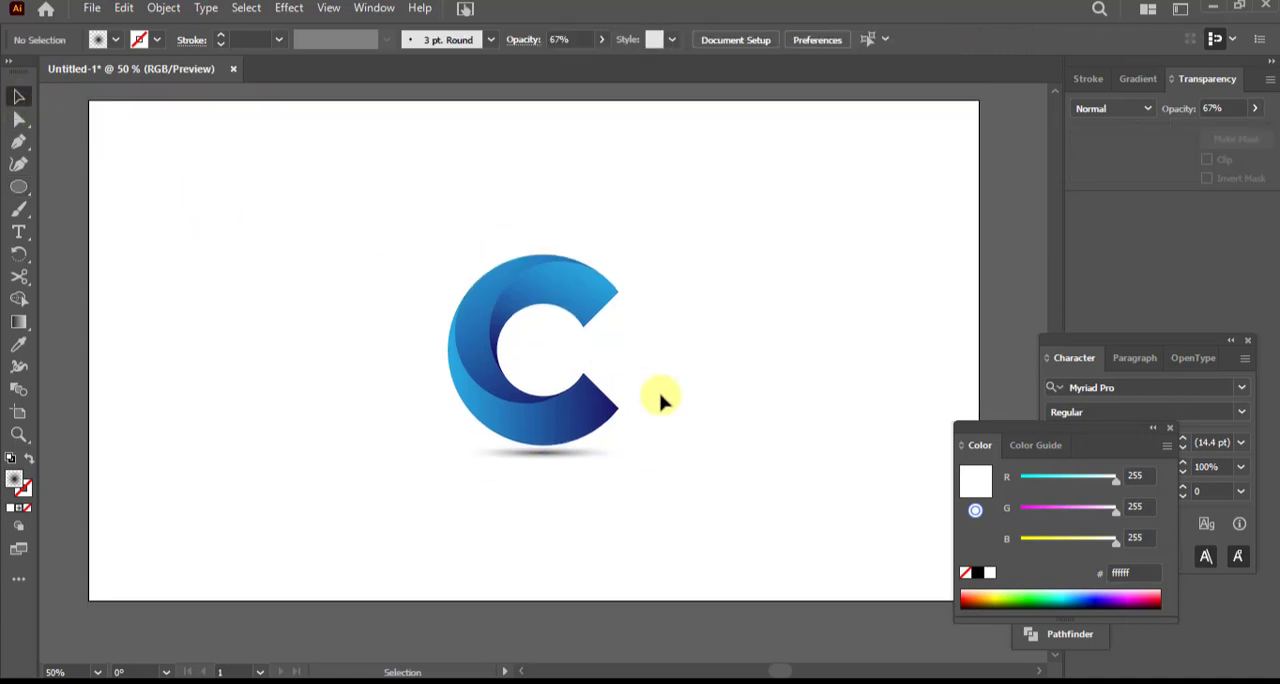
Close the floating colour and character settings and draw a rectangle covering the whole artboard
{"action": "left_click", "coordinate": [1169, 427]}
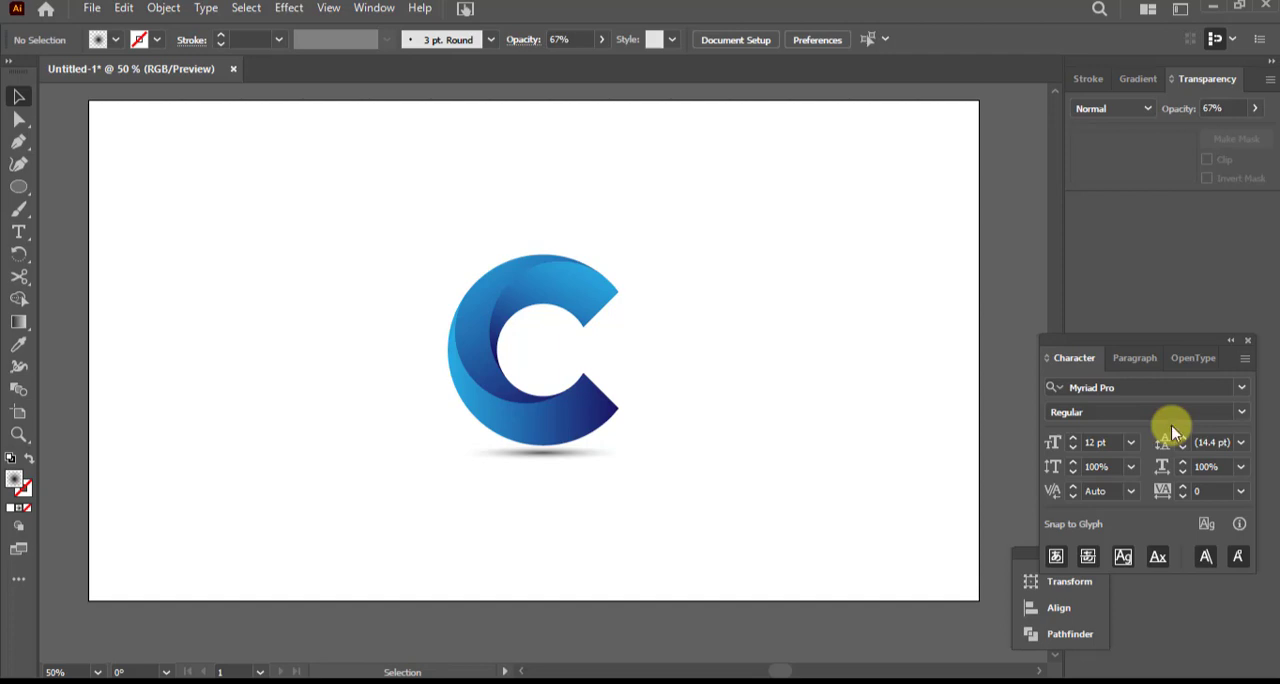
{"action": "left_click", "coordinate": [1247, 340]}
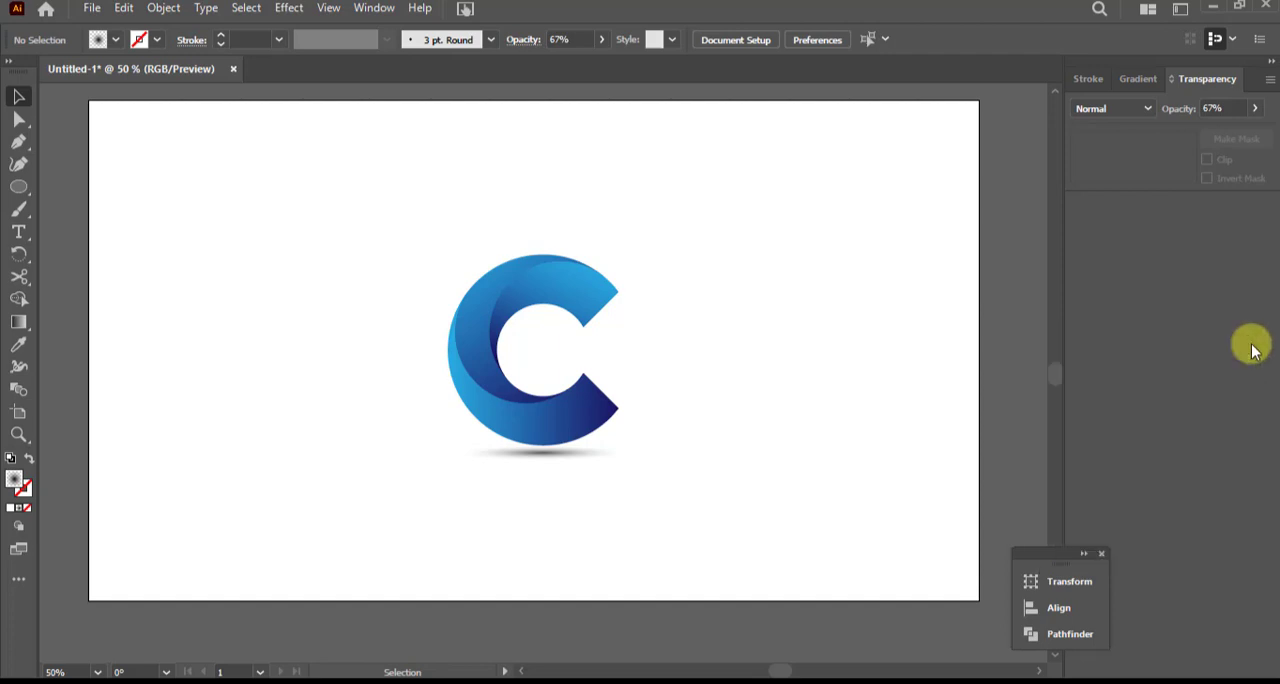
{"action": "left_click_drag", "start_coordinate": [18, 190], "coordinate": [89, 187]}
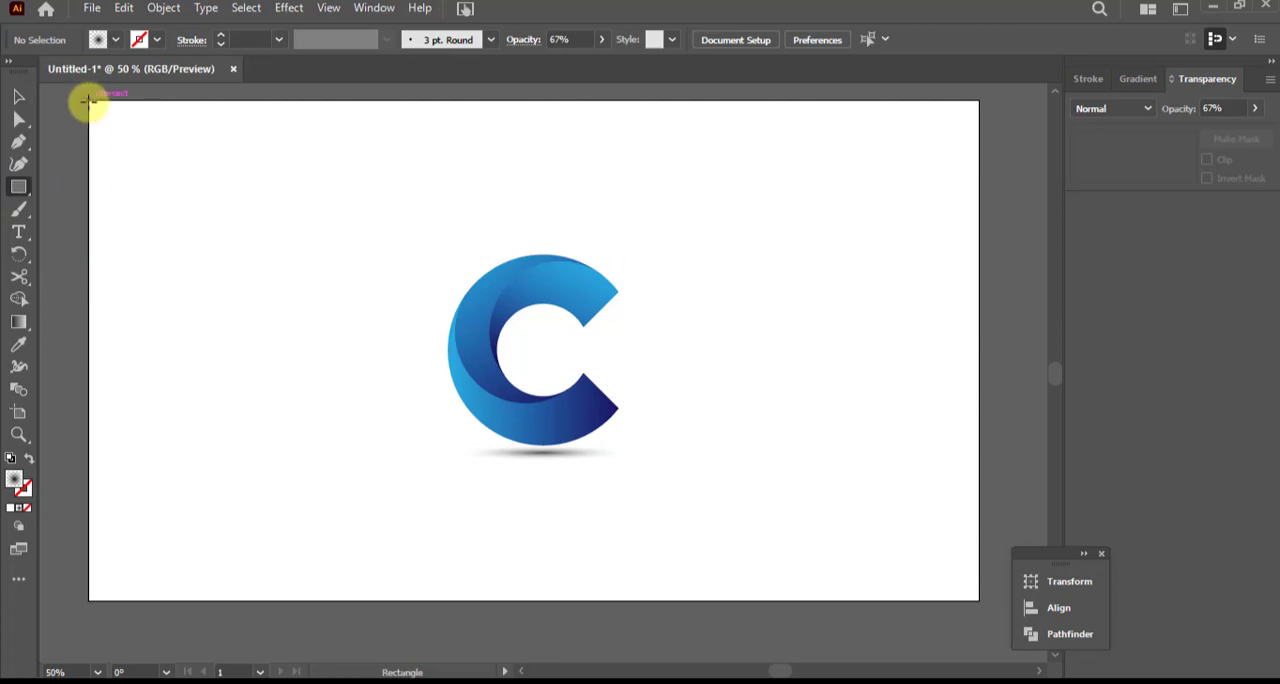
{"action": "left_click_drag", "start_coordinate": [88, 101], "coordinate": [979, 600]}
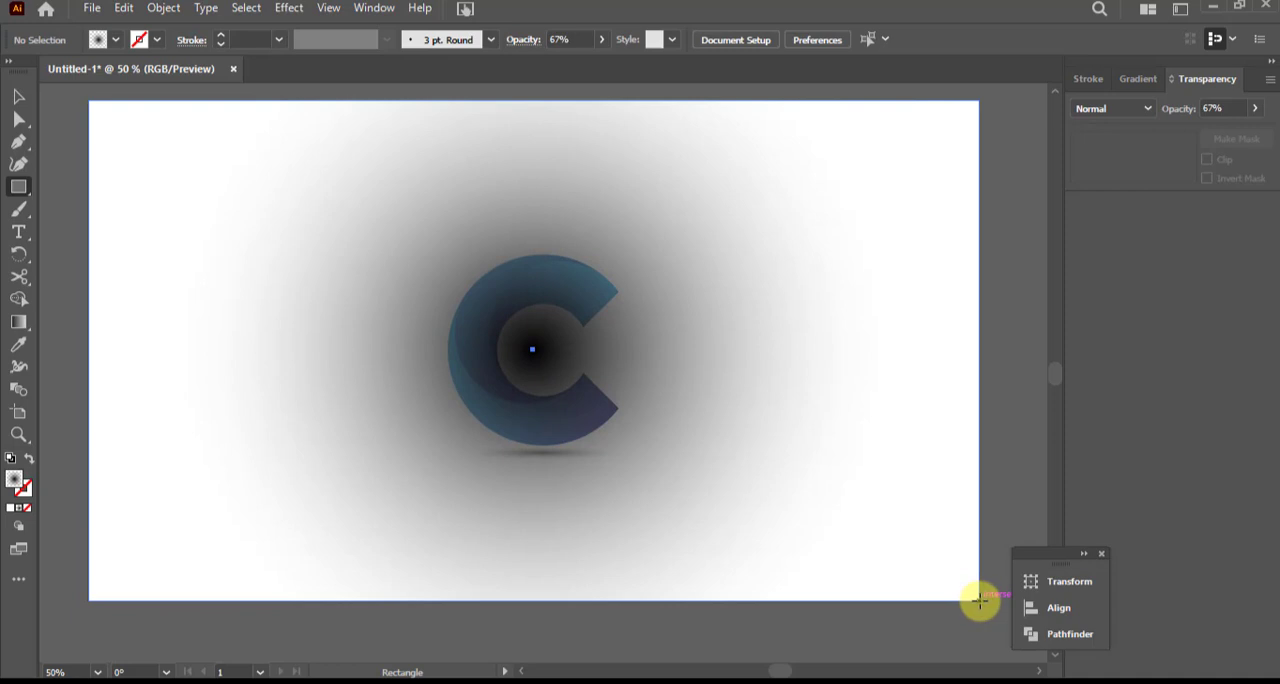
Add a fully opaque white stop near the outer end of the rectangle's radial gradient and reverse the gradient
{"action": "left_click", "coordinate": [1144, 84]}
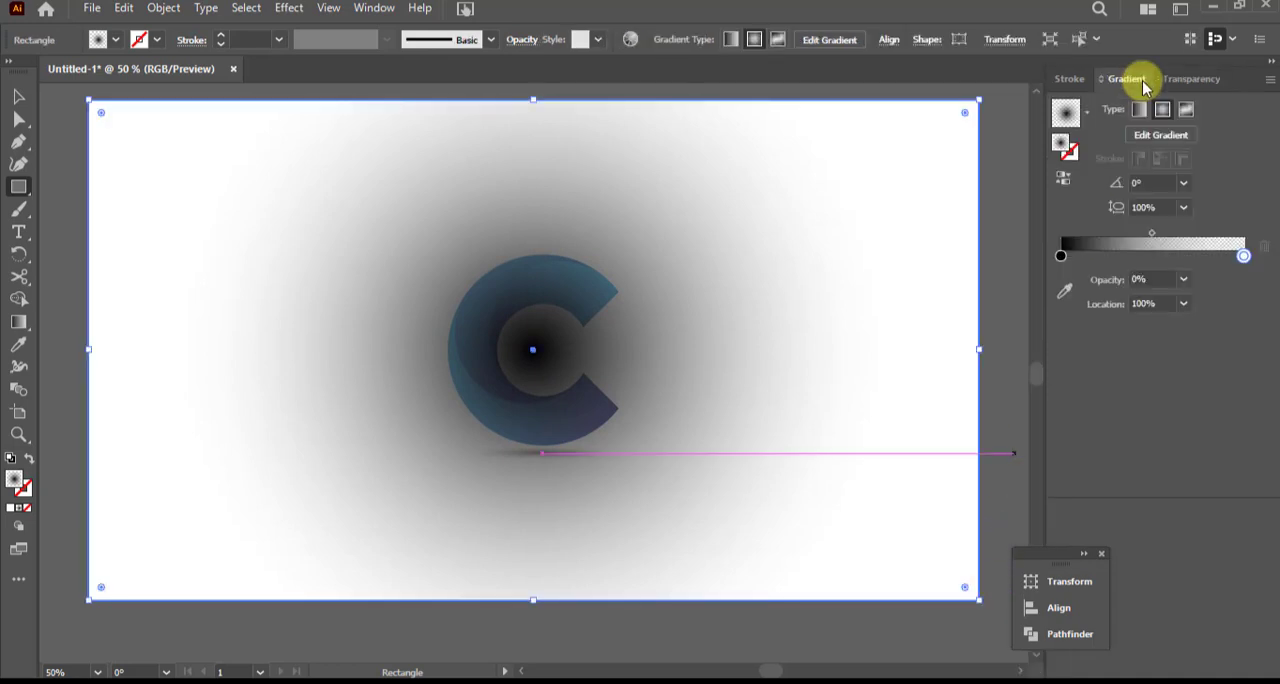
{"action": "left_click_drag", "start_coordinate": [1245, 255], "coordinate": [1238, 256]}
{"action": "double_click", "coordinate": [1238, 256]}
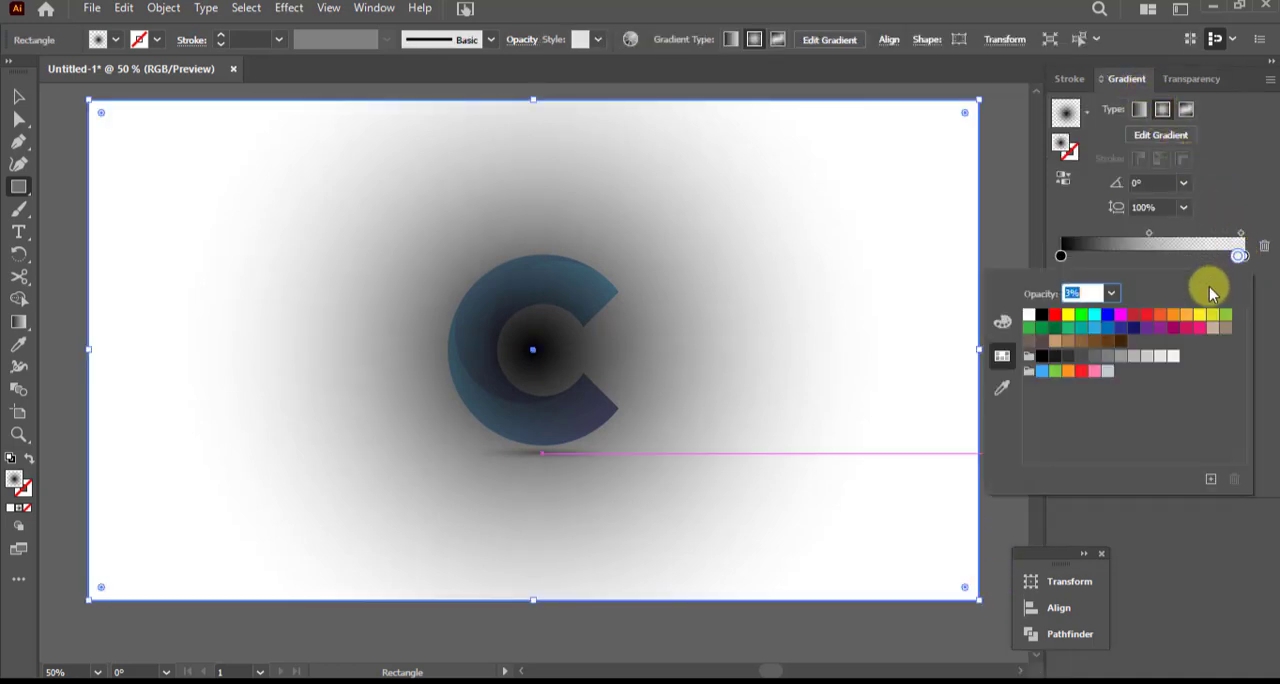
{"action": "left_click", "coordinate": [1110, 293]}
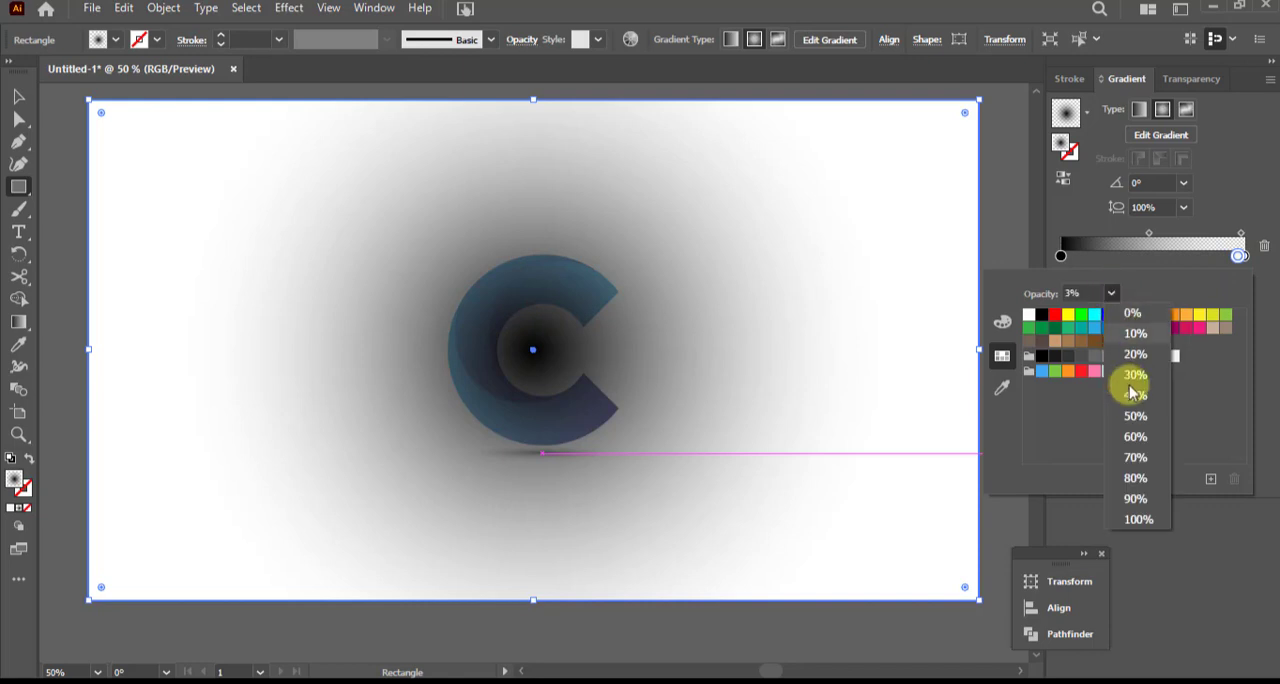
{"action": "left_click", "coordinate": [1150, 520]}
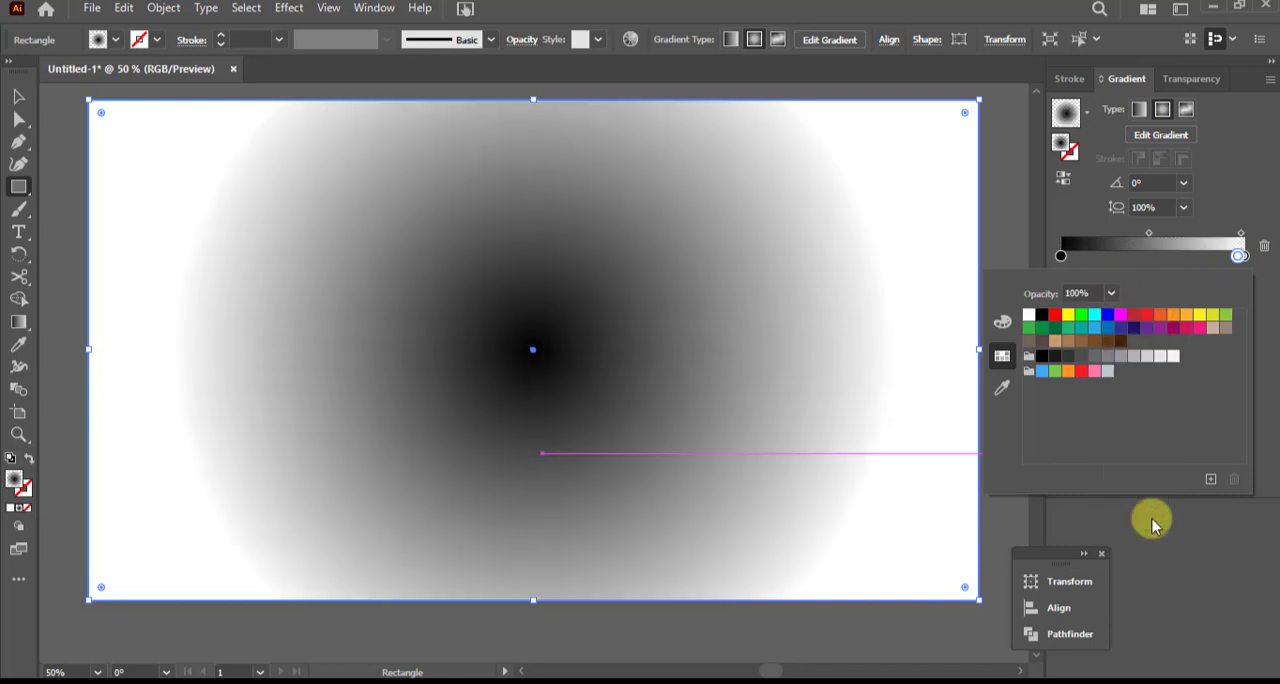
{"action": "left_click", "coordinate": [1063, 180]}
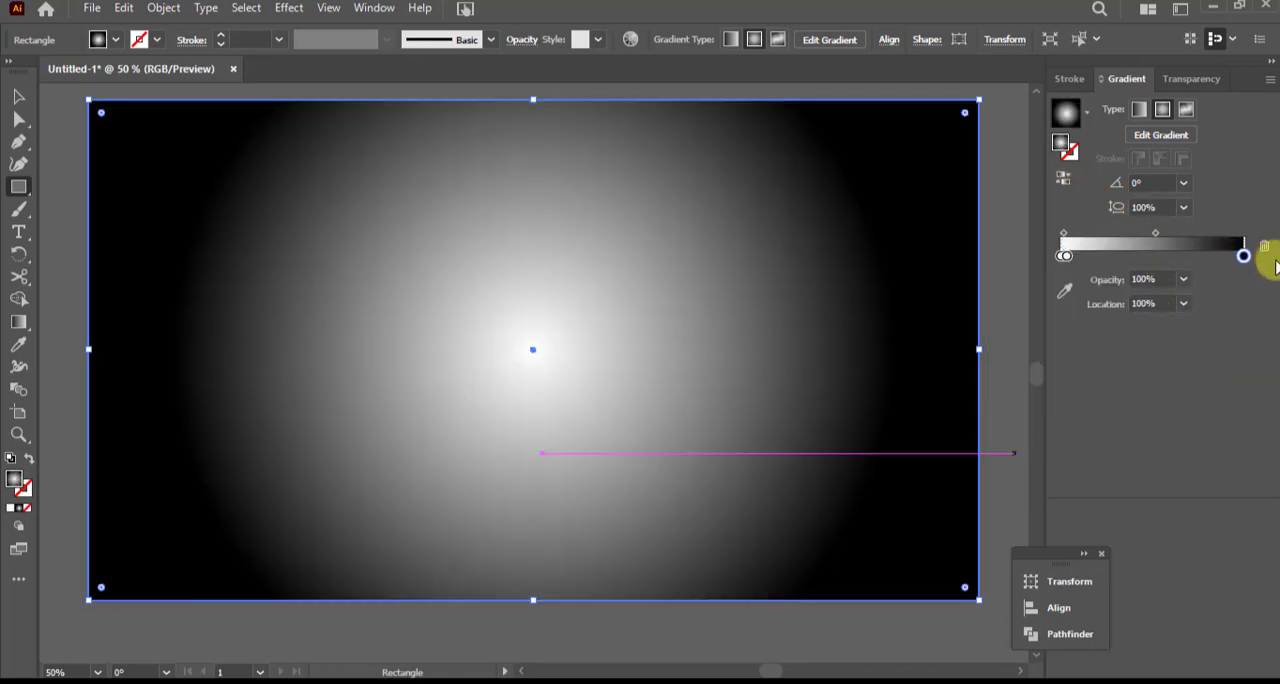
Recolour the gradient's outer black stop with the grey swatch one shade lighter than R=128 G=128 B=128
{"action": "left_click", "coordinate": [1243, 257]}
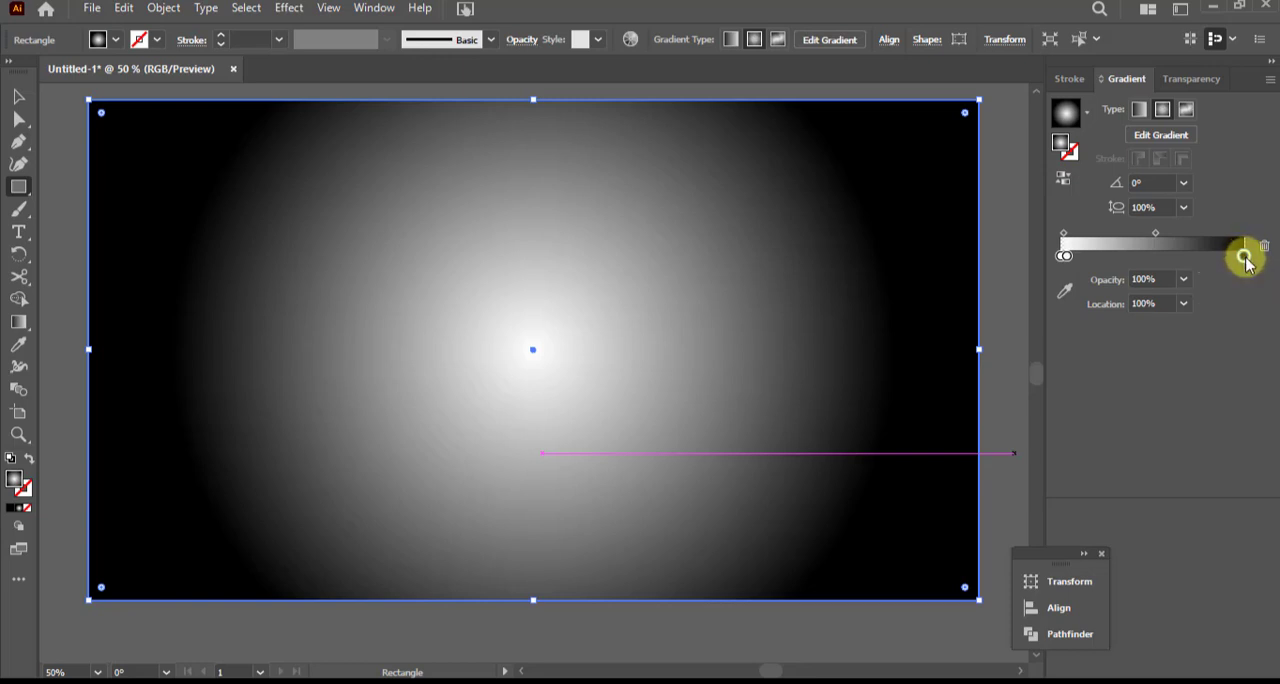
{"action": "double_click", "coordinate": [1244, 257]}
{"action": "left_click", "coordinate": [1107, 358]}
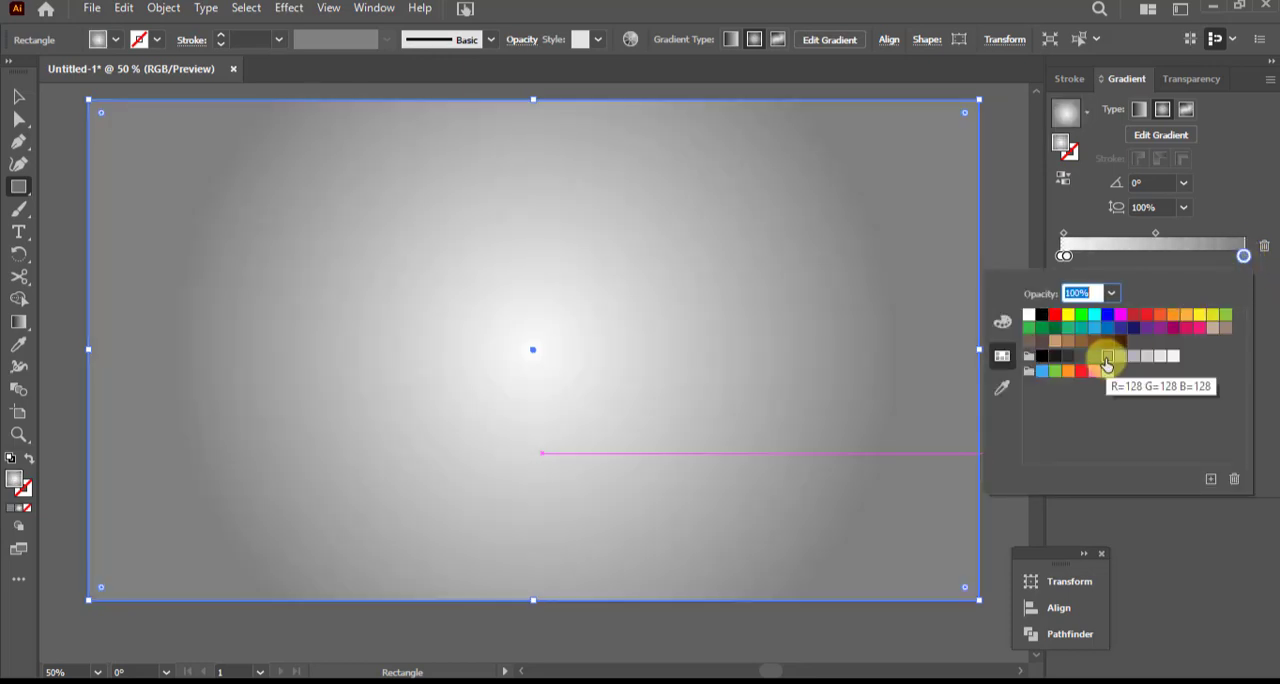
{"action": "left_click", "coordinate": [1121, 357]}
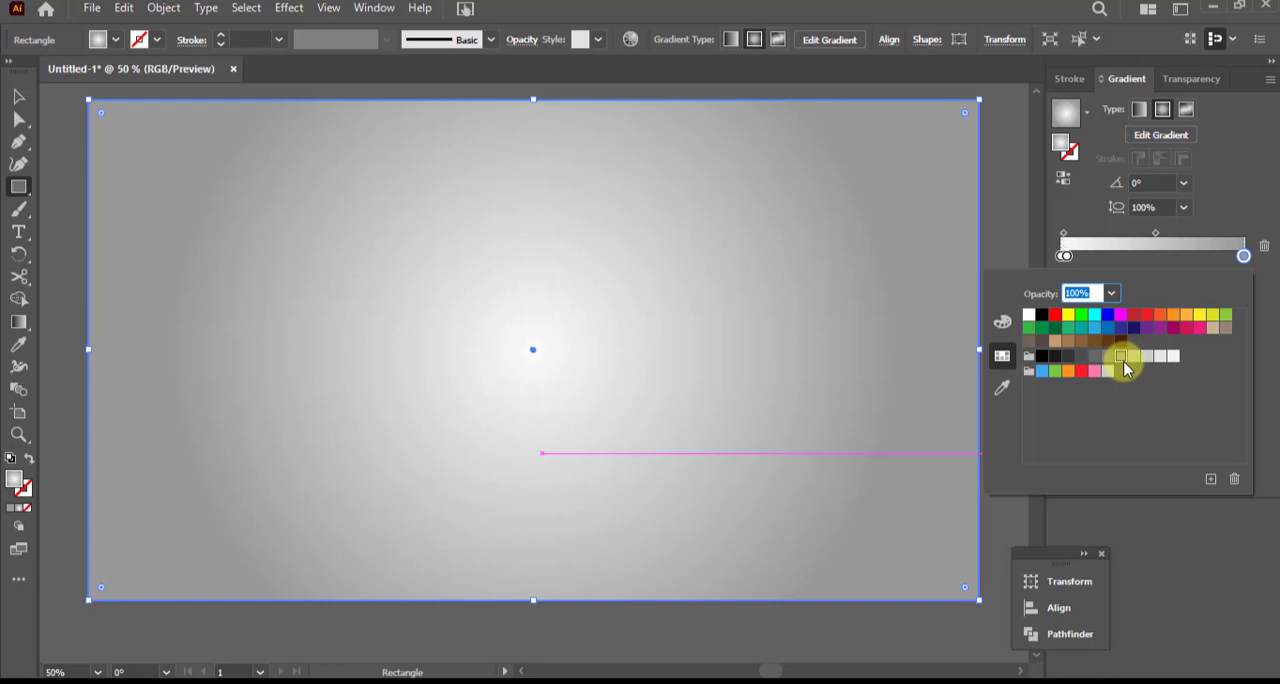
Set the midpoint between the rectangle gradient's white and grey stops to 50%
{"action": "left_click", "coordinate": [1154, 232]}
{"action": "mouse_move", "coordinate": [1154, 233]}
{"action": "left_mouse_down"}
{"action": "mouse_move", "coordinate": [1143, 232]}
{"action": "mouse_move", "coordinate": [1177, 237]}
{"action": "mouse_move", "coordinate": [1163, 237]}
{"action": "left_mouse_up"}
{"action": "left_click", "coordinate": [1183, 303]}
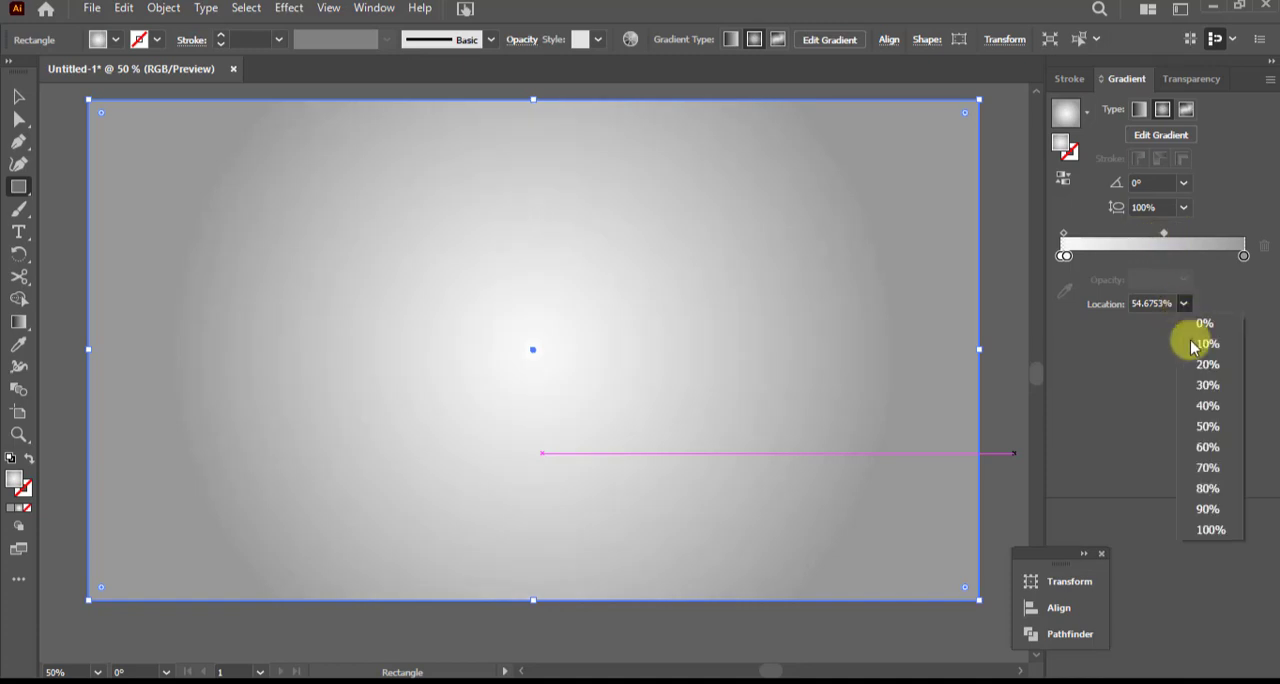
{"action": "left_click", "coordinate": [1212, 427]}
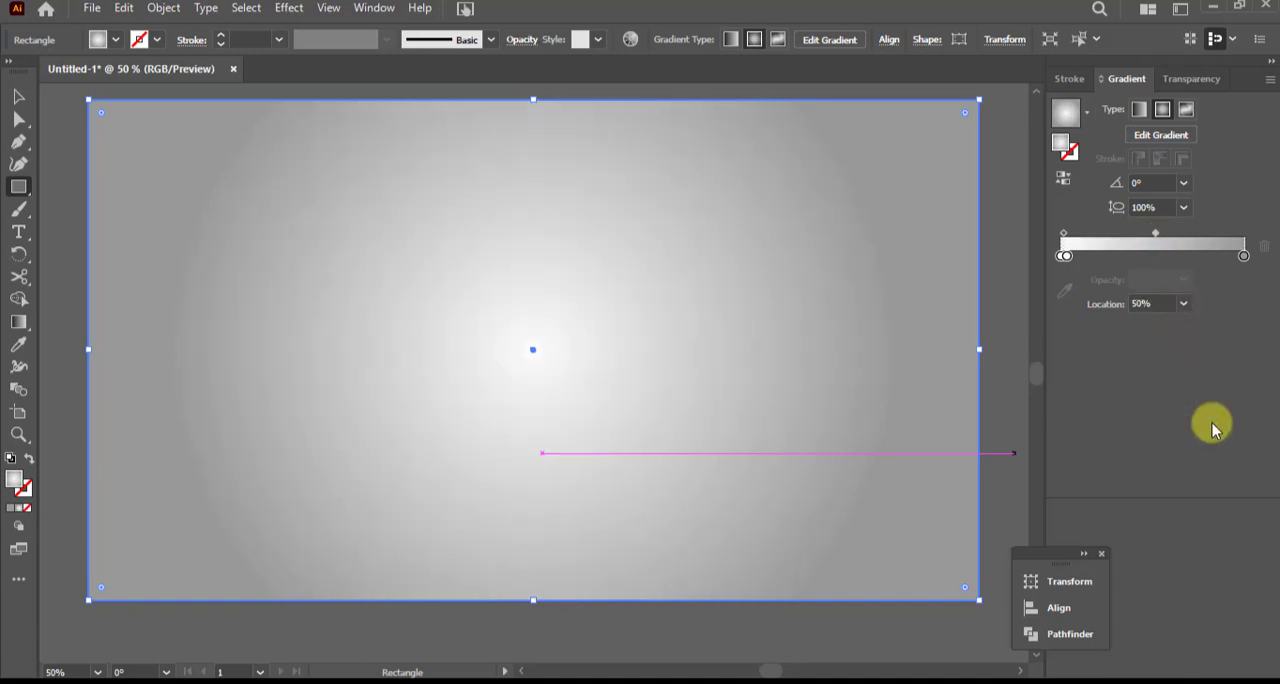
{"action": "left_click_drag", "start_coordinate": [1067, 256], "coordinate": [1072, 256]}
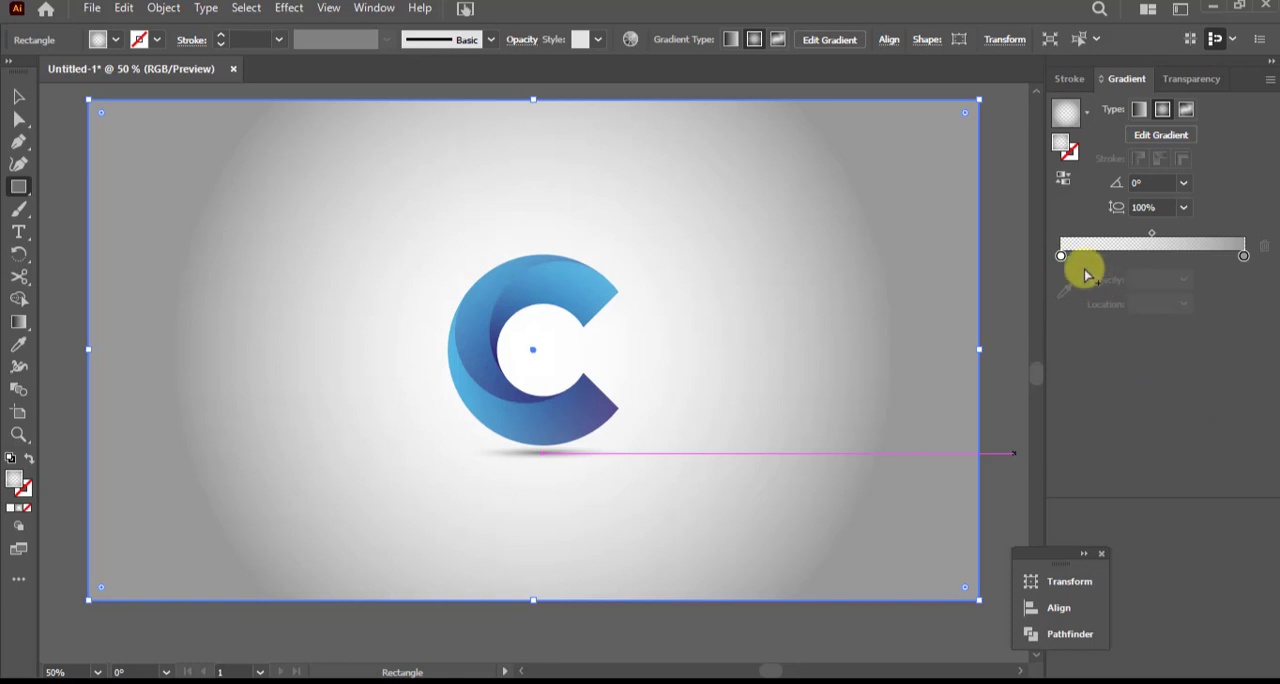
{"action": "left_click", "coordinate": [1096, 257]}
{"action": "left_click_drag", "start_coordinate": [1099, 262], "coordinate": [1006, 266]}
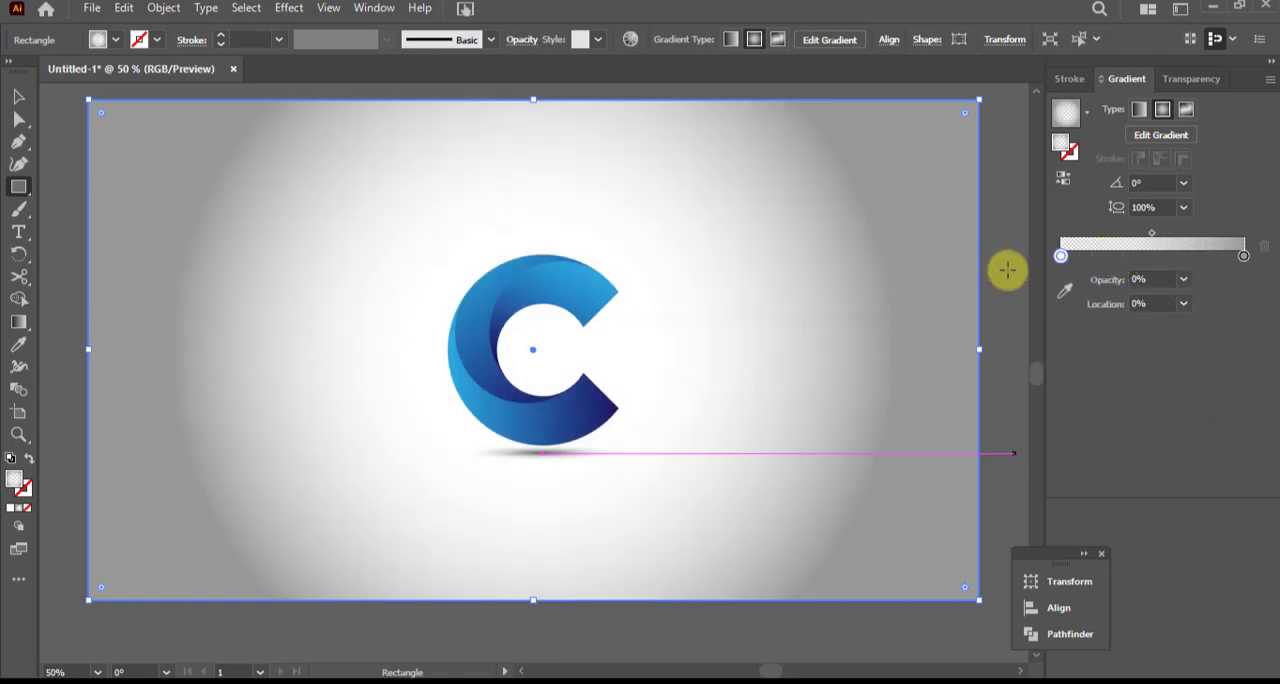
{"action": "key", "text": "ctrl+z"}
{"action": "key", "text": "ctrl+z"}
{"action": "key", "text": "ctrl+z"}
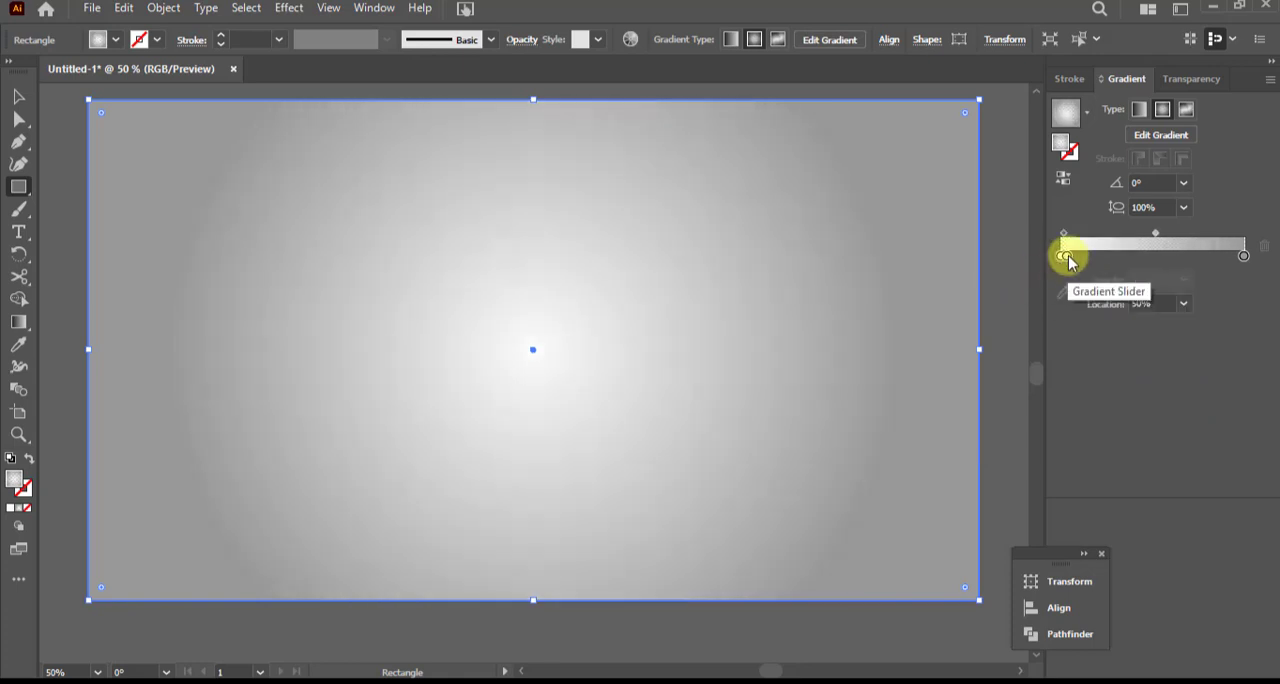
Remove the gradient's transparent white stop, keeping the solid white one at the centre, and send the rectangle to the back
{"action": "left_click_drag", "start_coordinate": [1068, 260], "coordinate": [1003, 260]}
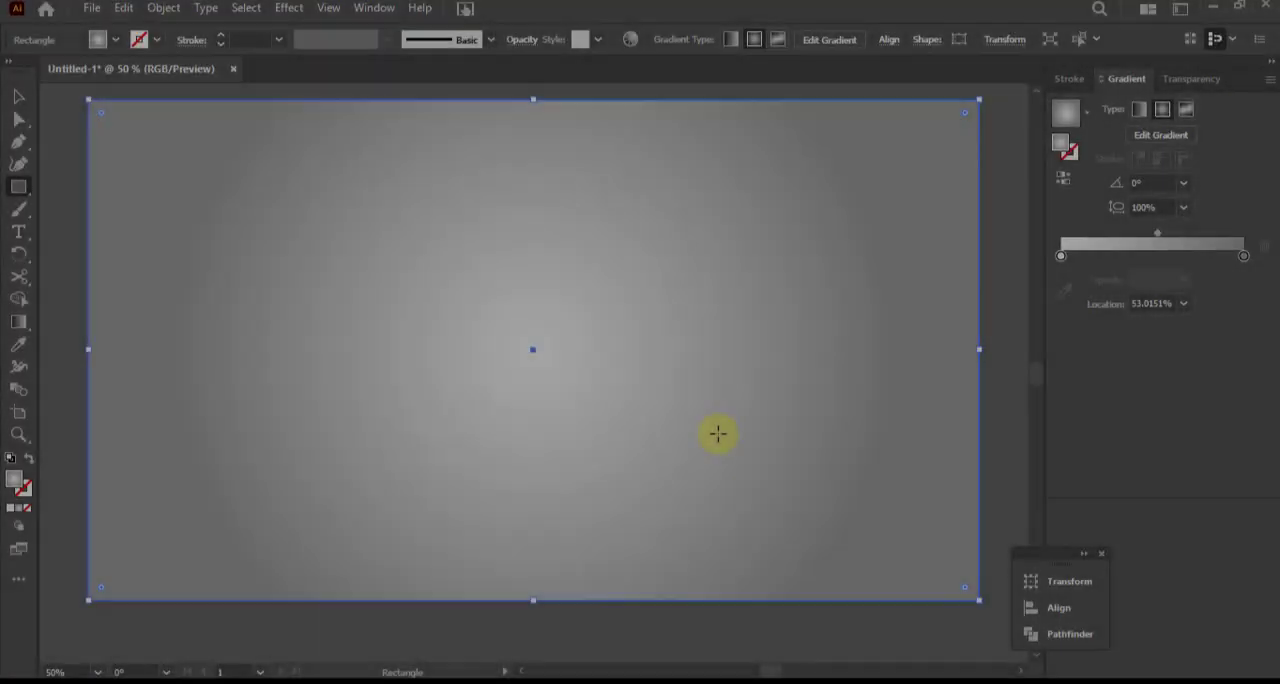
{"action": "right_click", "coordinate": [718, 433]}
{"action": "mouse_move", "coordinate": [790, 337]}
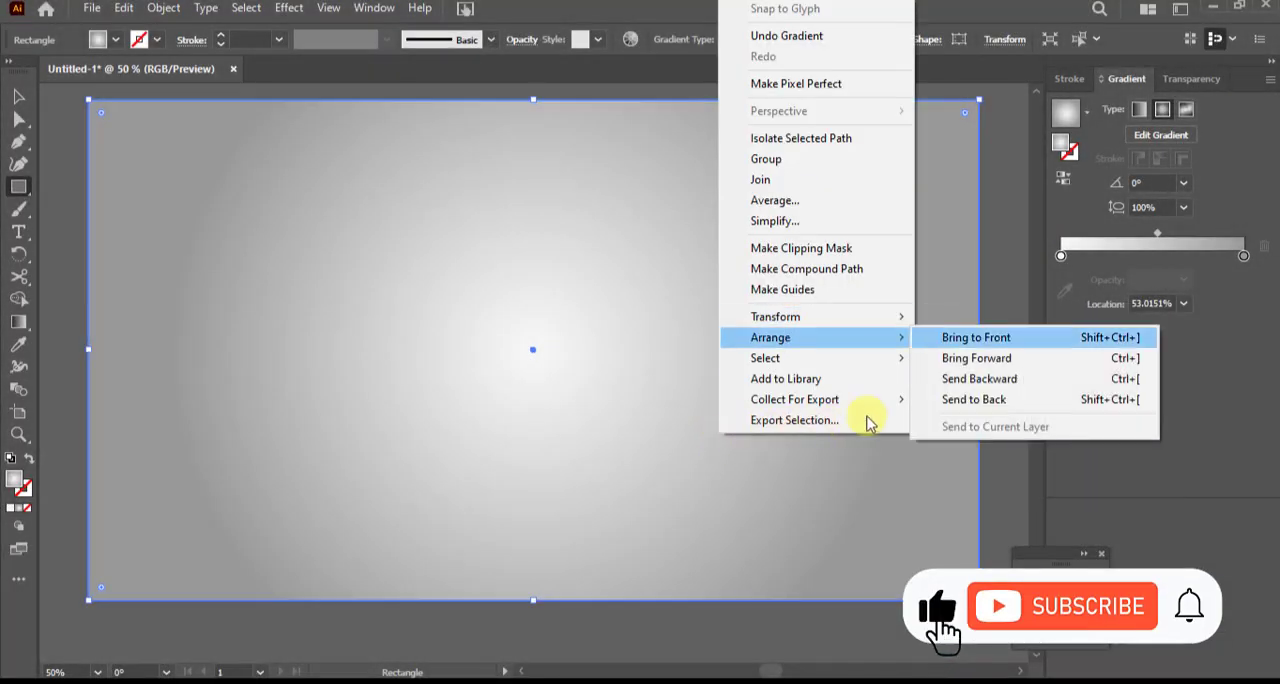
{"action": "left_click", "coordinate": [993, 400]}
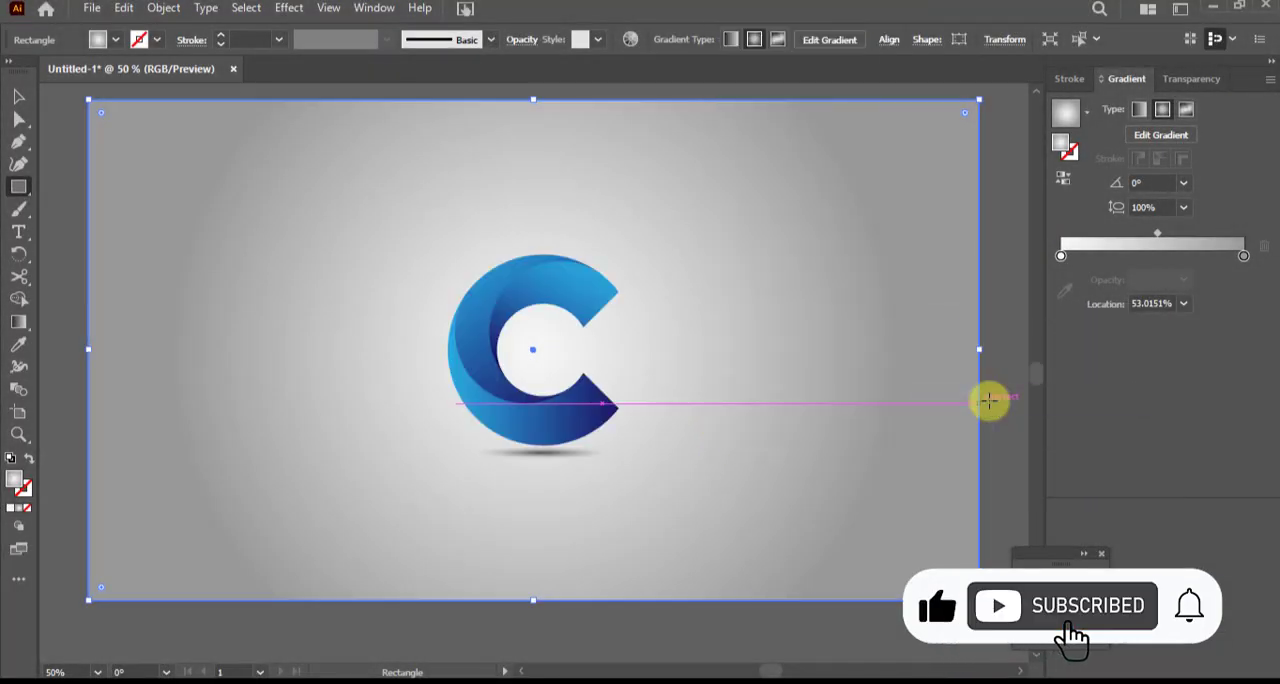
Recolour the outer grey stop of the background rectangle's radial gradient with the next lighter grey swatch
{"action": "double_click", "coordinate": [1243, 258]}
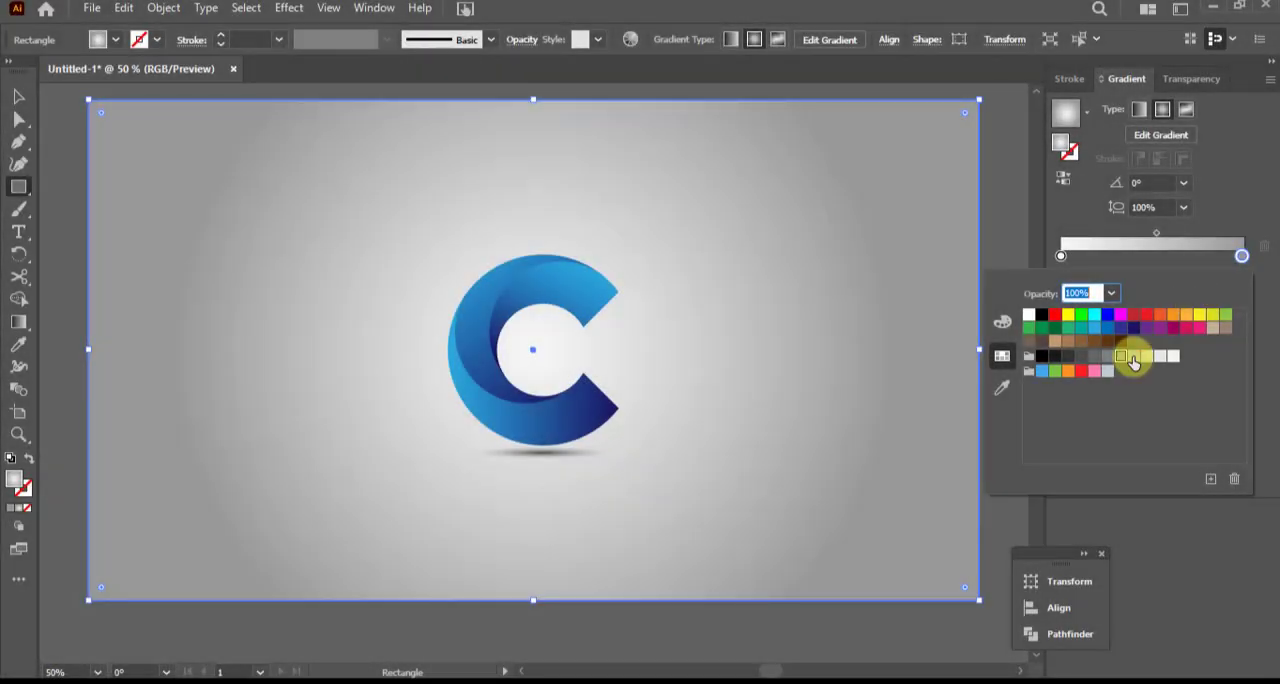
{"action": "left_click", "coordinate": [1134, 358]}
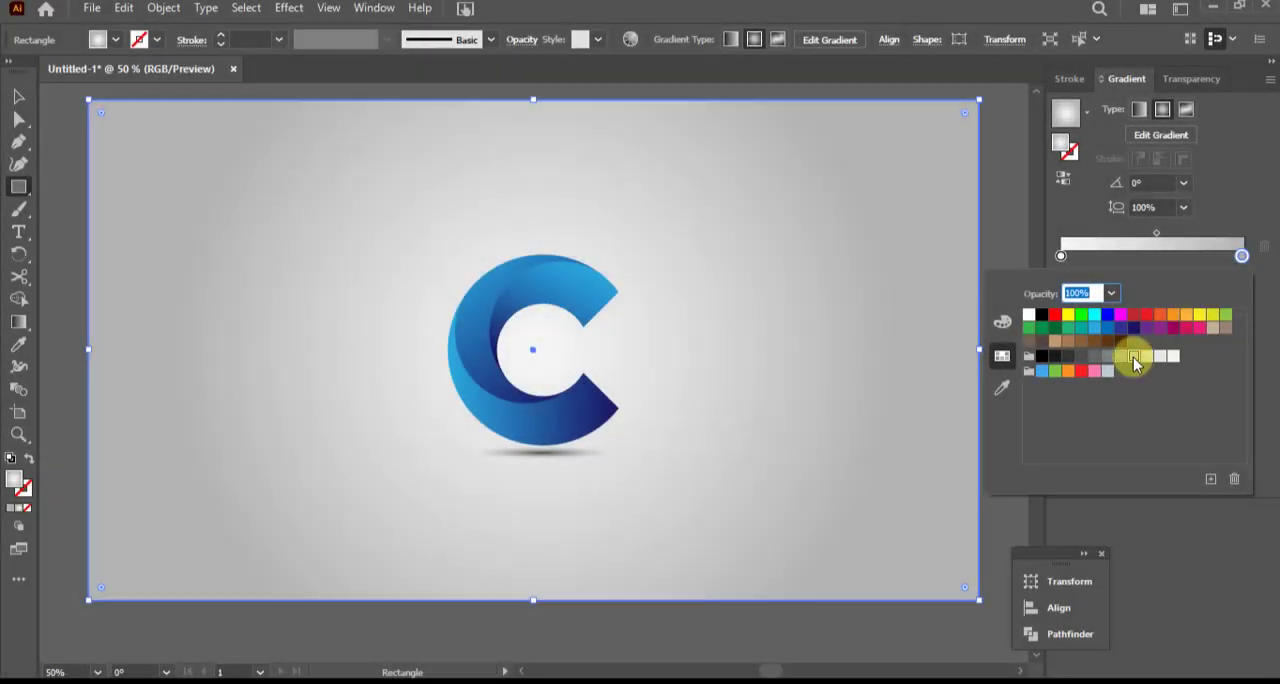
{"action": "left_click", "coordinate": [63, 115]}
{"action": "left_click", "coordinate": [687, 377]}
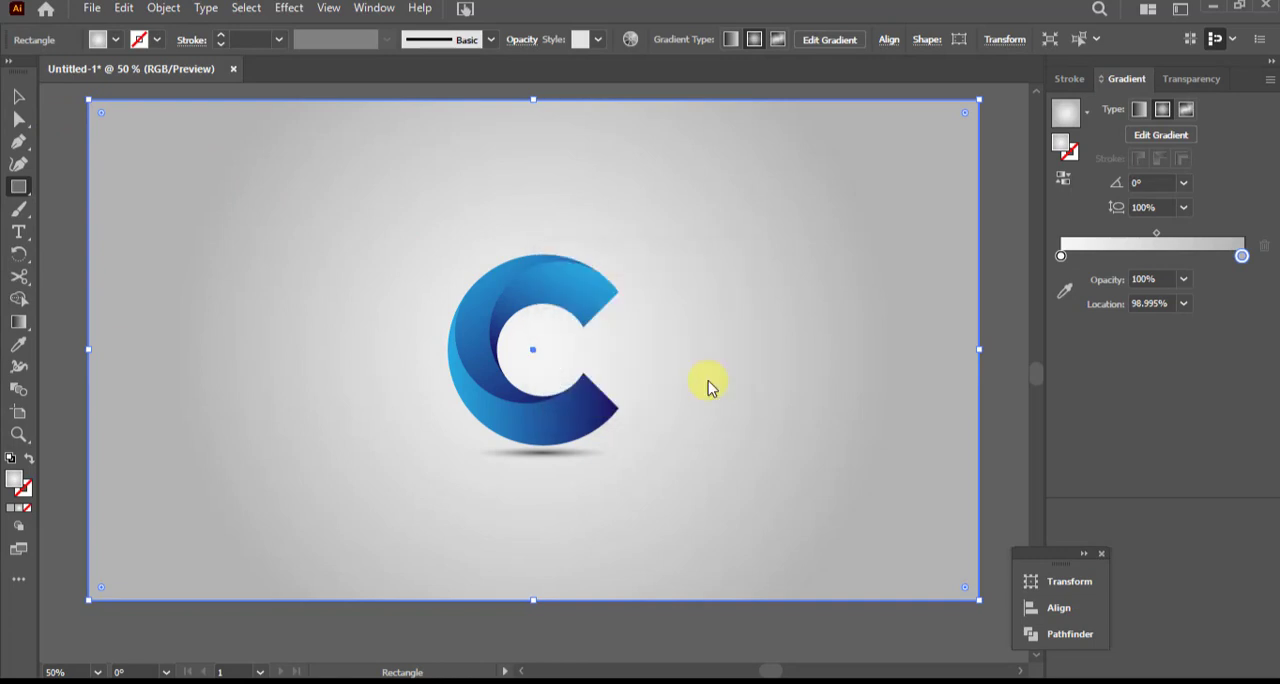
Show the document's layers, expand Layer 1 and lock the background rectangle
{"action": "left_click", "coordinate": [373, 8]}
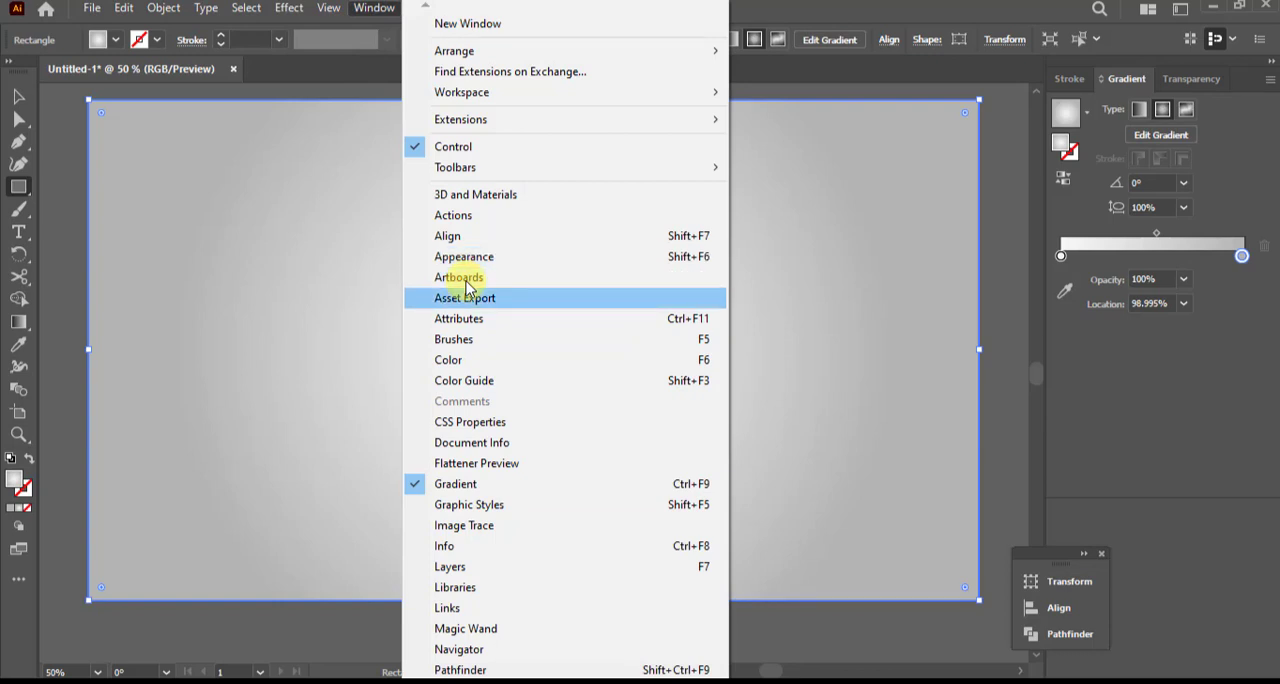
{"action": "left_click", "coordinate": [476, 566]}
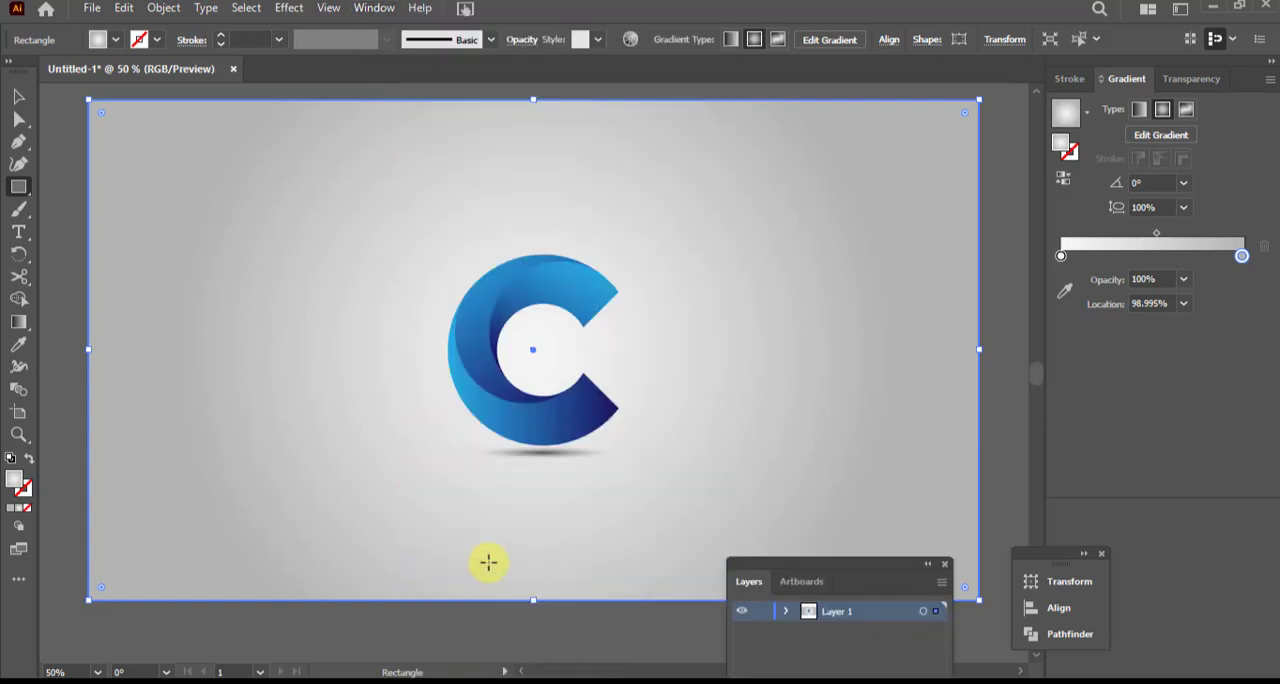
{"action": "left_click_drag", "start_coordinate": [853, 567], "coordinate": [1209, 394]}
{"action": "left_click", "coordinate": [1146, 429]}
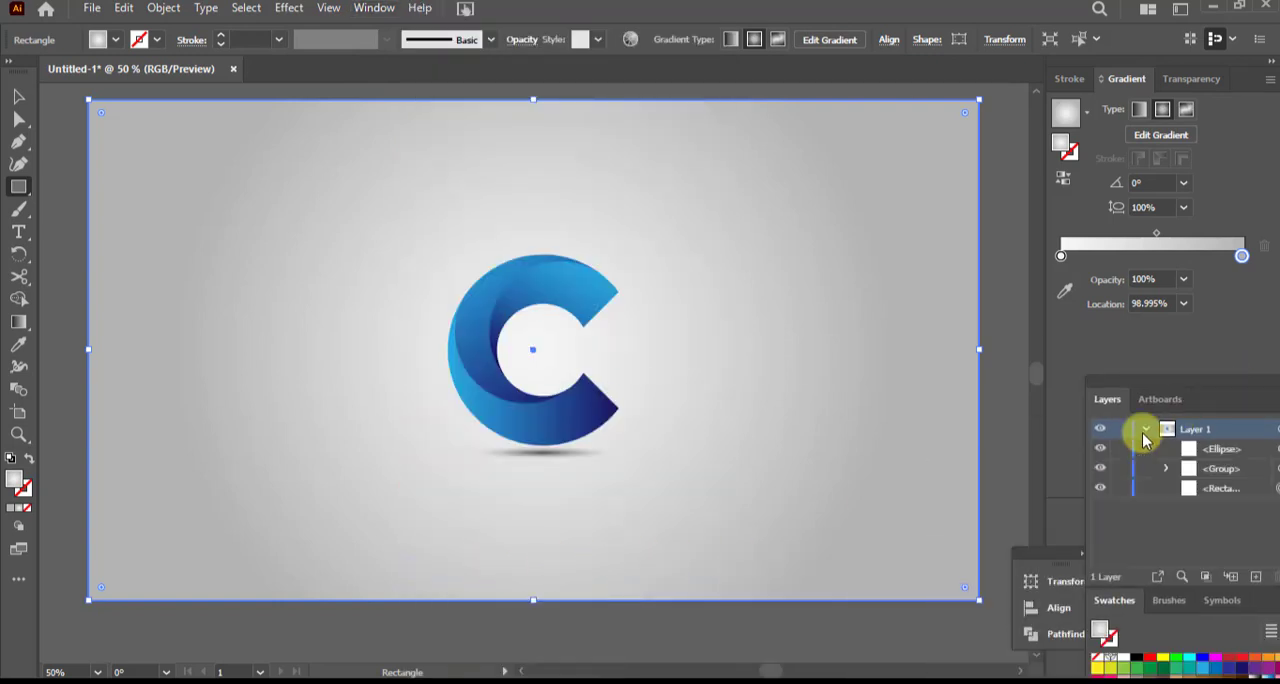
{"action": "left_click", "coordinate": [1120, 488]}
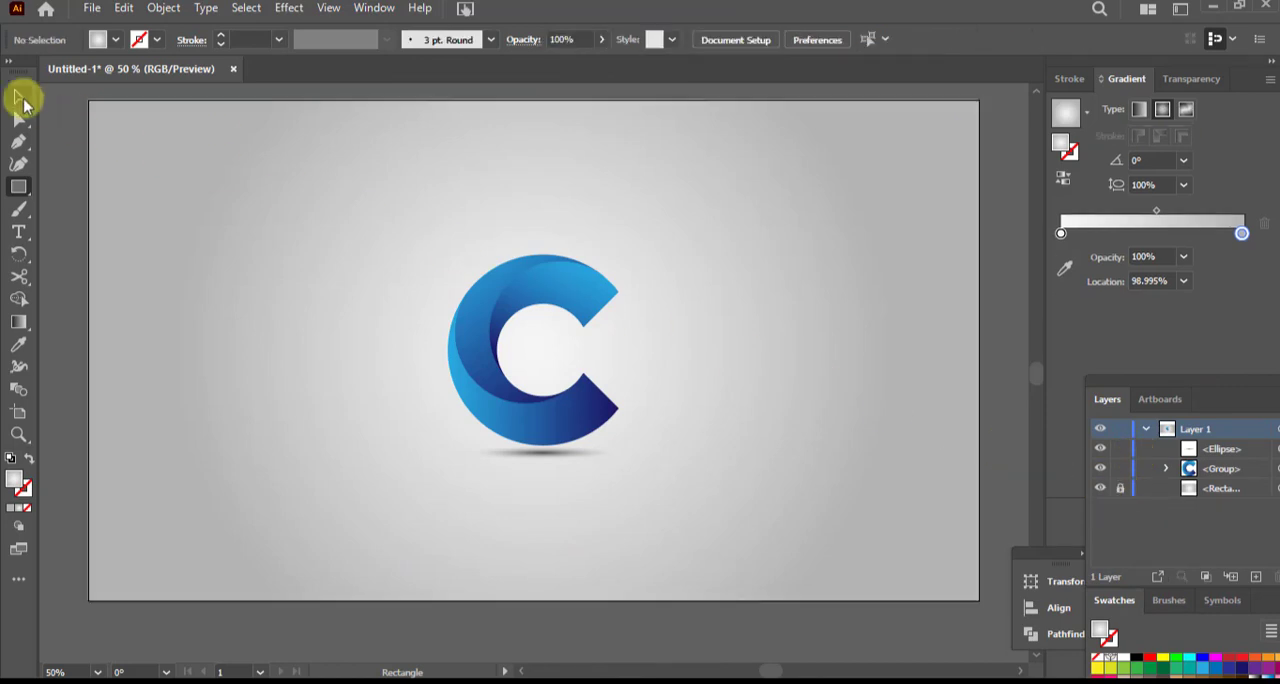
{"action": "left_click_drag", "start_coordinate": [388, 324], "coordinate": [593, 437]}
{"action": "key", "text": "ctrl+1"}
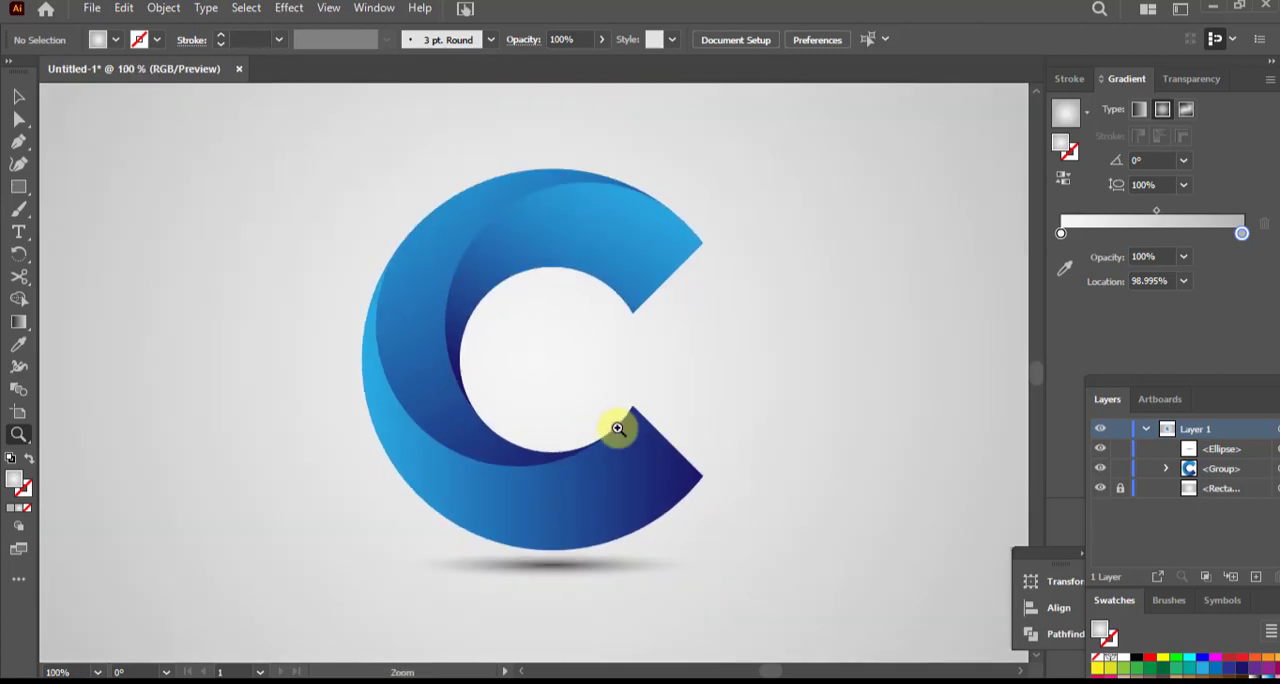